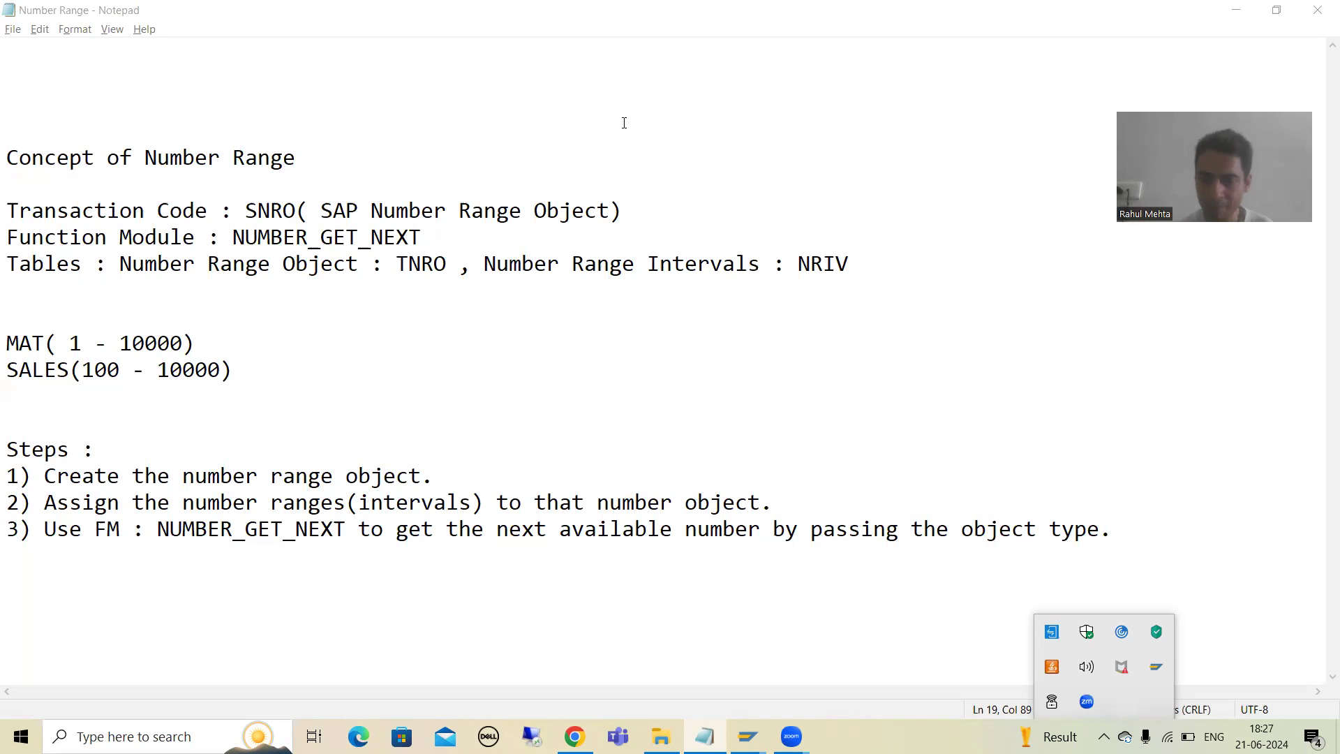
# Add the lines Empname, Age and Address below the third step of the number range notes.
pyautogui.hotkey('alt', 'Tab')
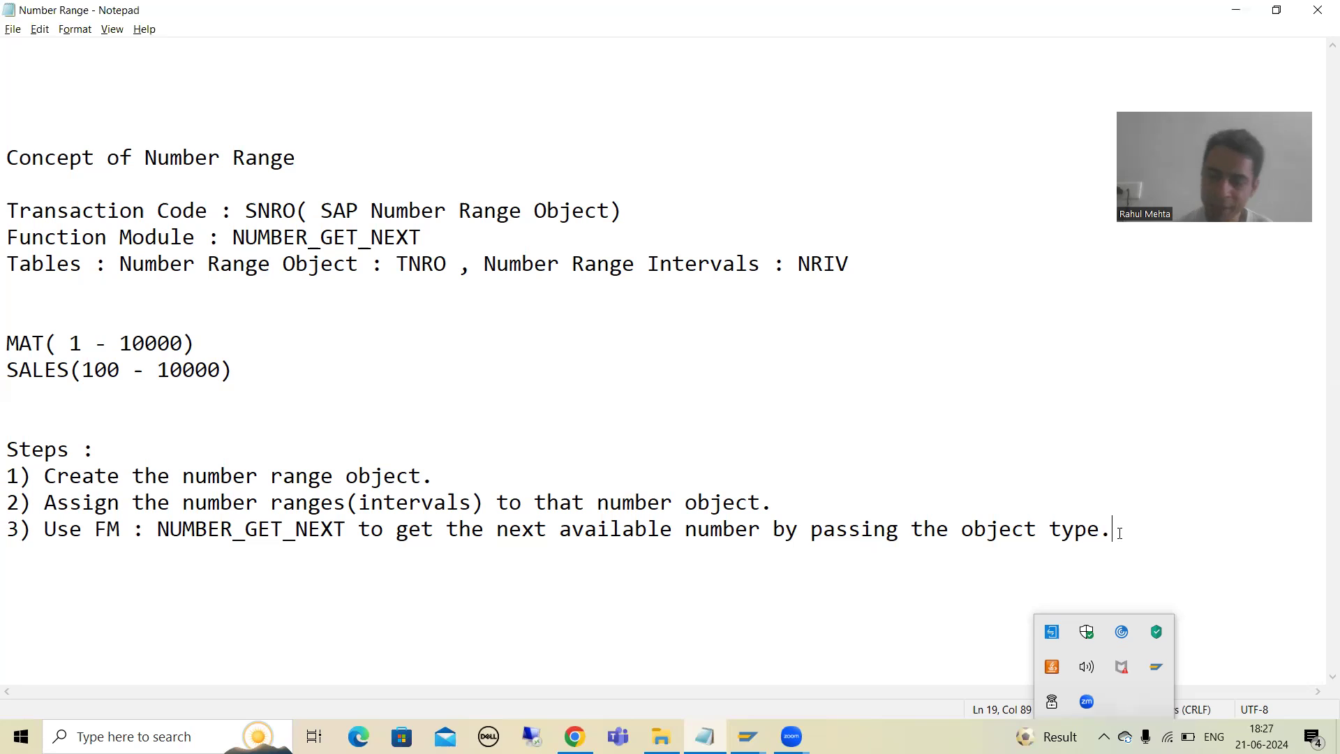
pyautogui.press('Return')
pyautogui.press('Return')
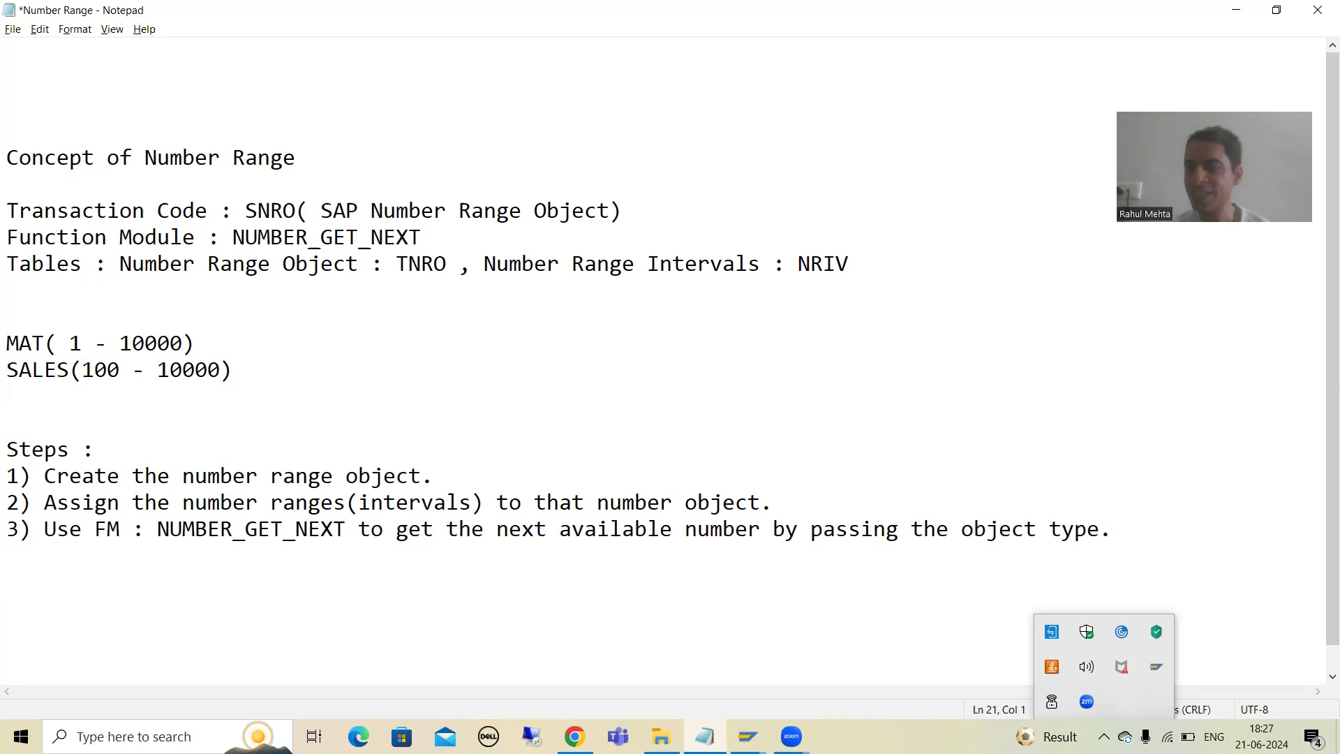
pyautogui.write('Empname')
pyautogui.press('Return')
pyautogui.write('Age')
pyautogui.press('Return')
pyautogui.write('Address')
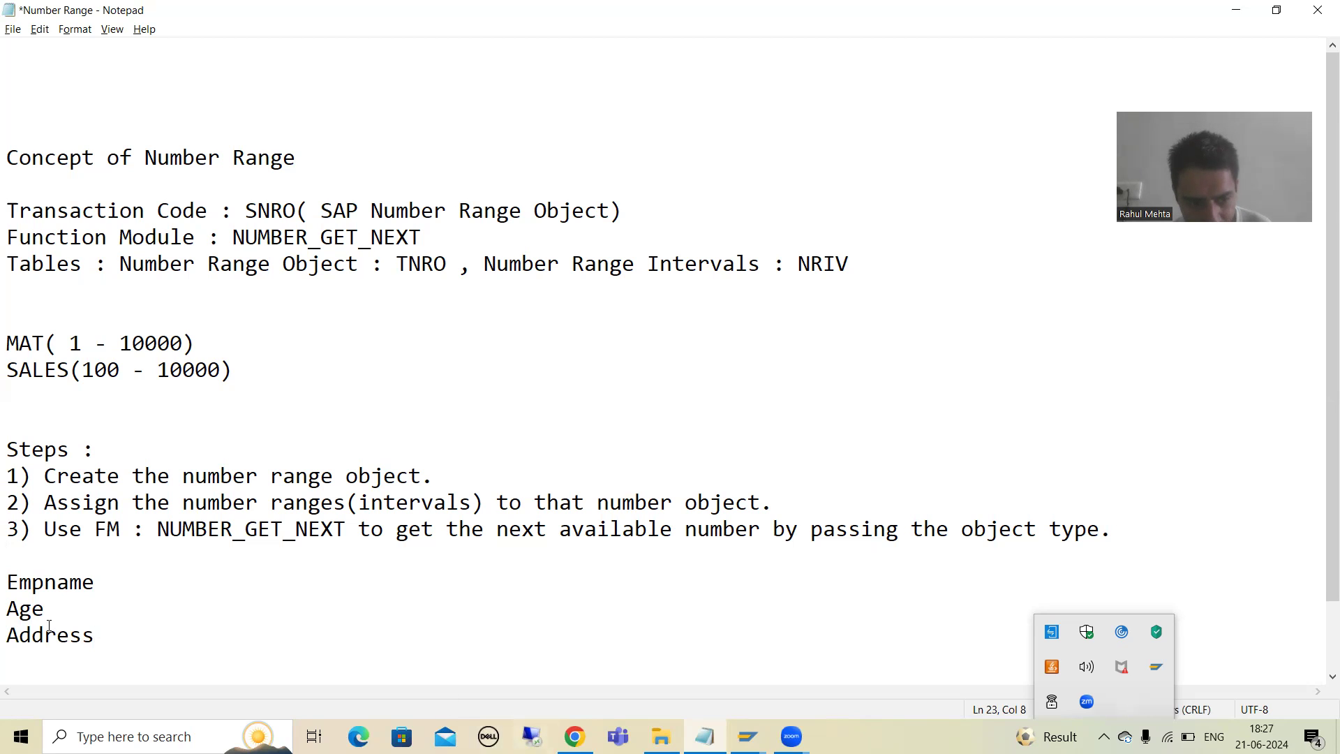
# Prefix the Age and Address lines so they read EmpAge and EempAddress.
pyautogui.click(7, 609)
pyautogui.write('EmpAge ')
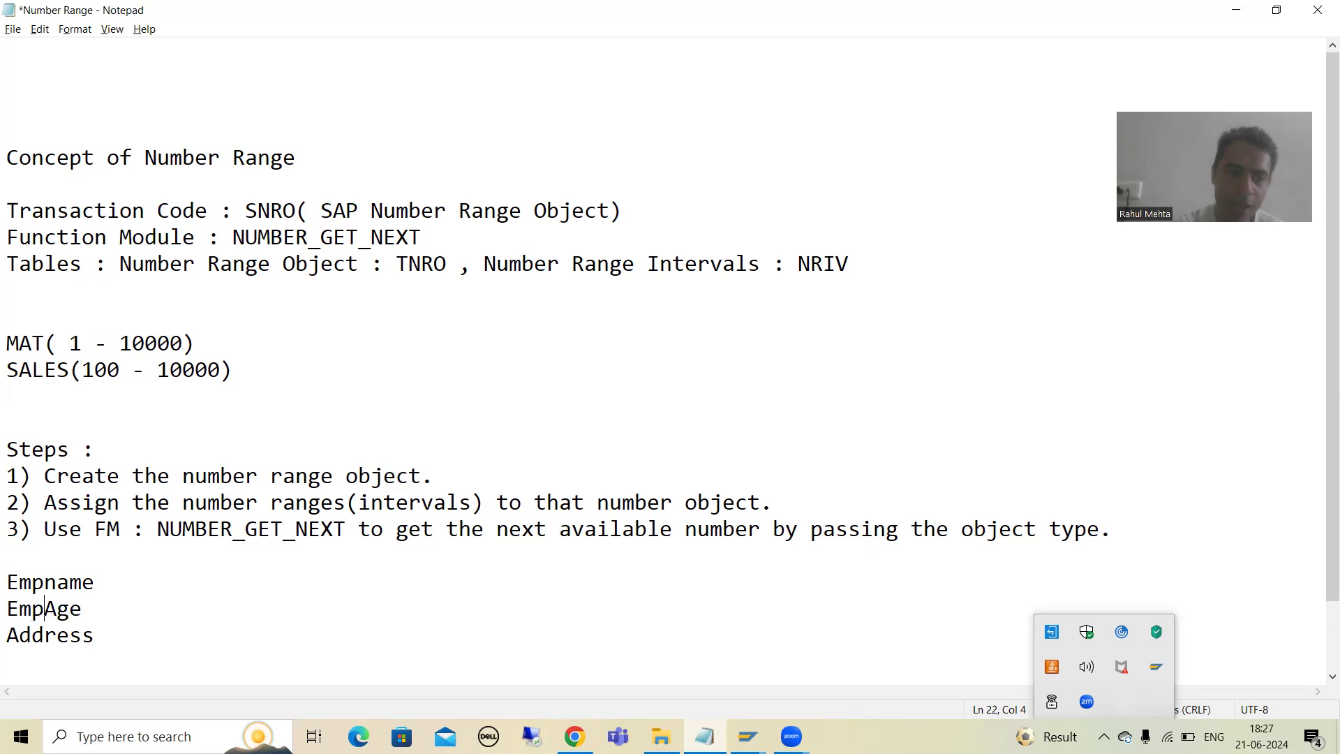
pyautogui.write('EMP')
pyautogui.press('BackSpace')
pyautogui.press('BackSpace')
pyautogui.write('emp')
pyautogui.press('BackSpace')
pyautogui.press('BackSpace')
pyautogui.press('BackSpace')
pyautogui.write('emp')
pyautogui.press('BackSpace')
pyautogui.press('BackSpace')
pyautogui.write('mp')
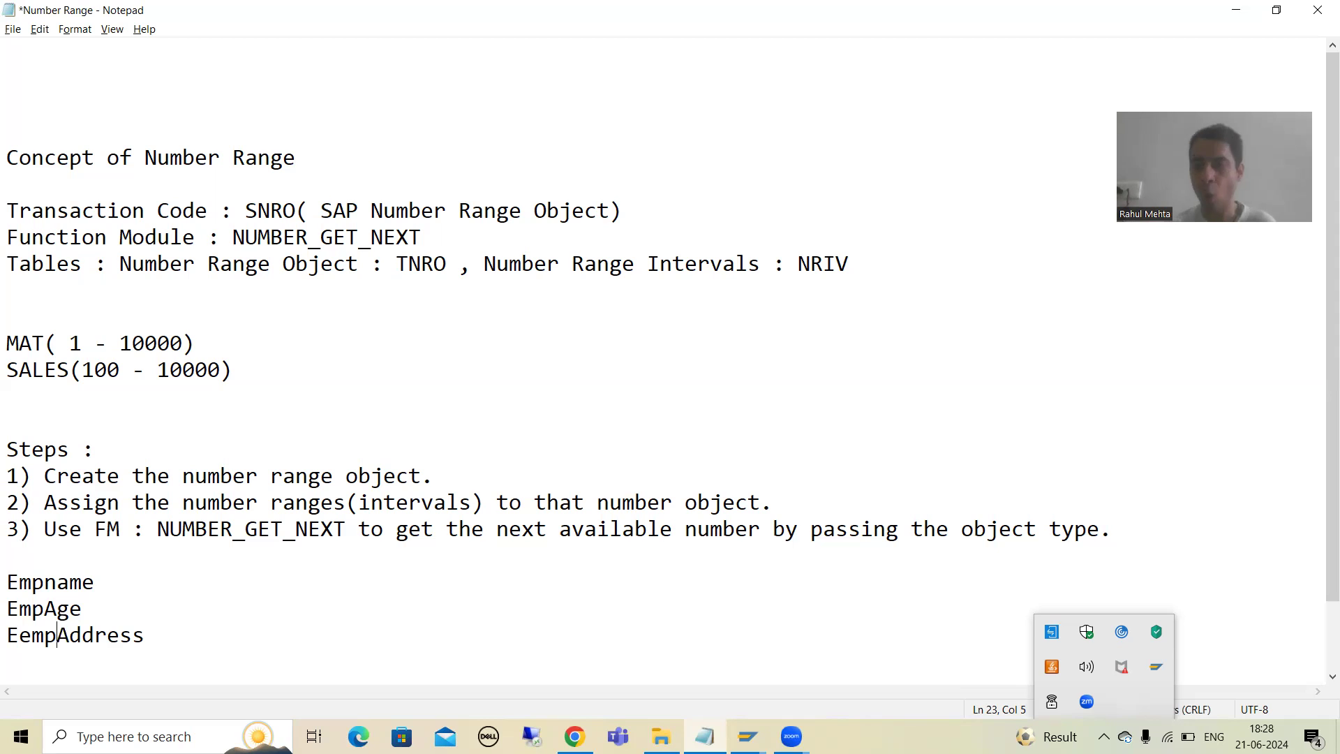
# Append a dash and the employee's first name to Empname, and a dash to the EmpAge and EempAddress lines.
pyautogui.click(104, 583)
pyautogui.write('- Rahul')
pyautogui.press('Down')
pyautogui.write('-')
pyautogui.press('Down')
pyautogui.press('Right')
pyautogui.press('Right')
pyautogui.write('-')
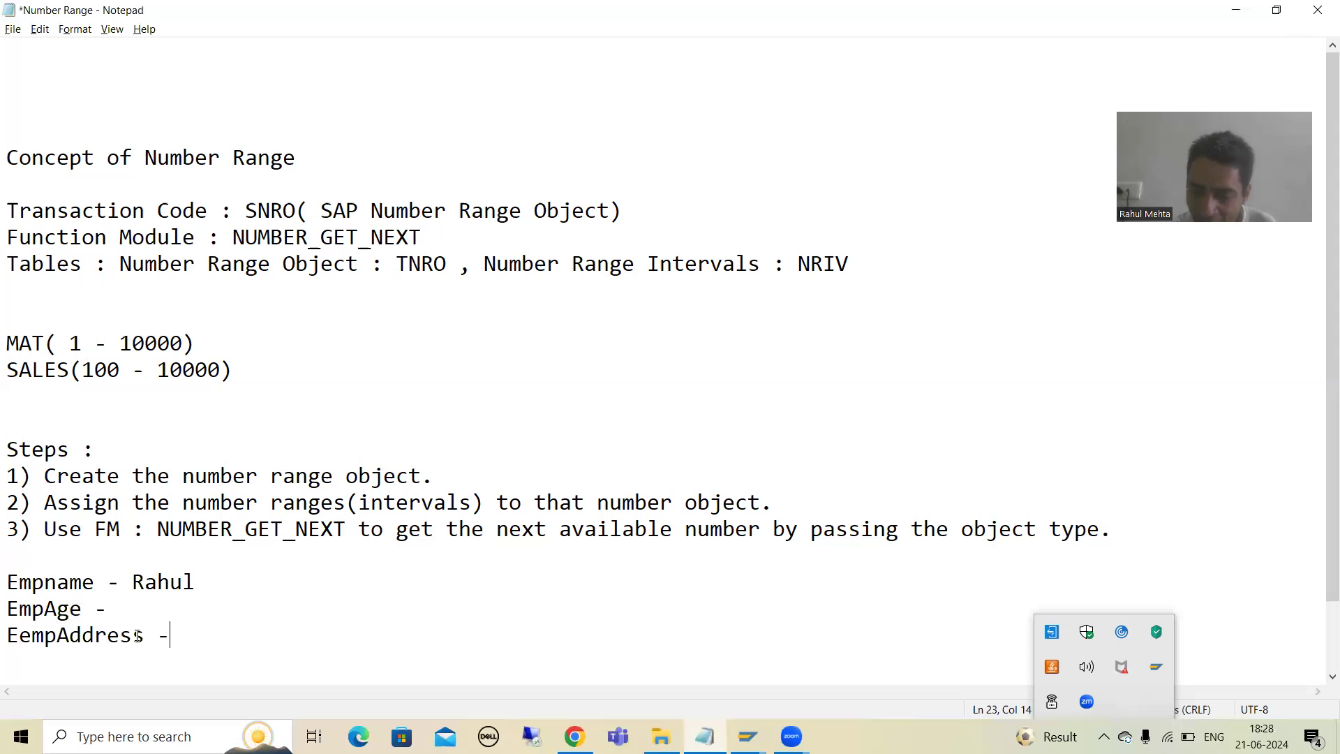
# Start a second block below the EempAddress line, separated by a blank line, with the entry "EMPID - 1".
pyautogui.press('Return')
pyautogui.press('Return')
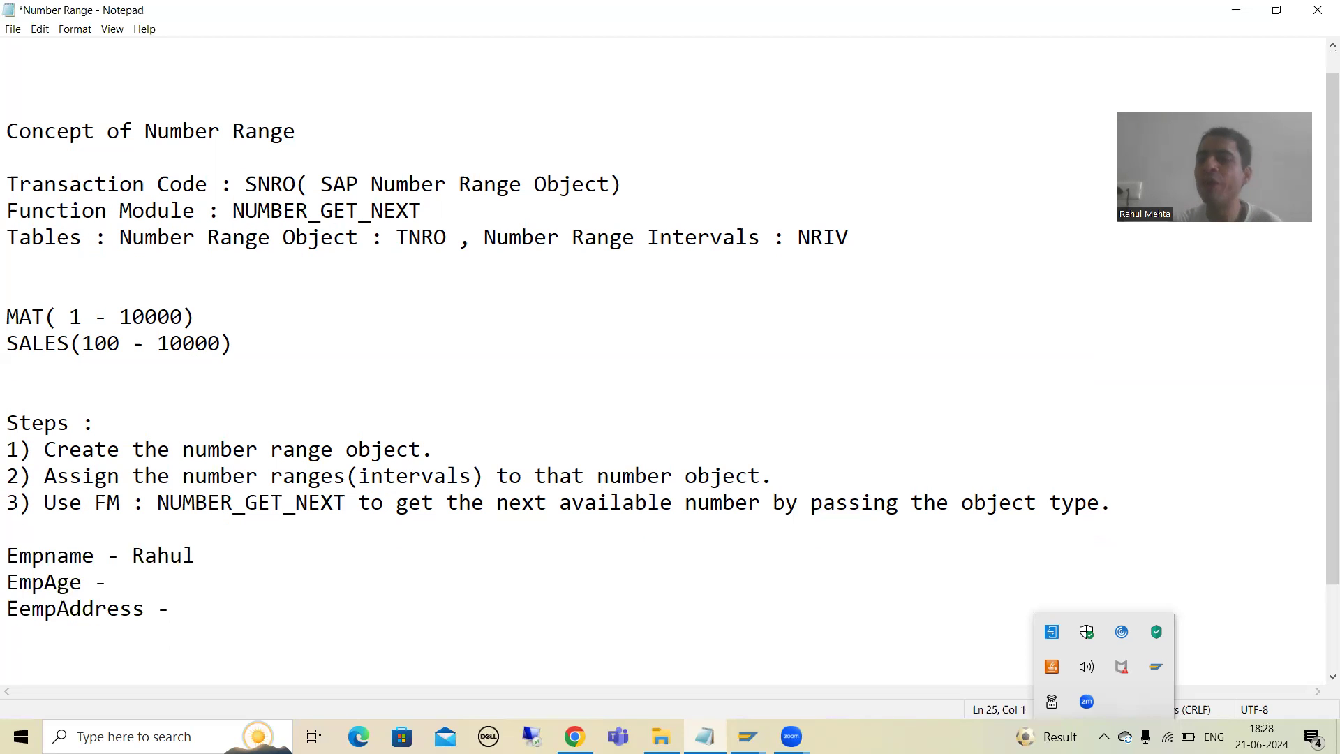
pyautogui.write('EM')
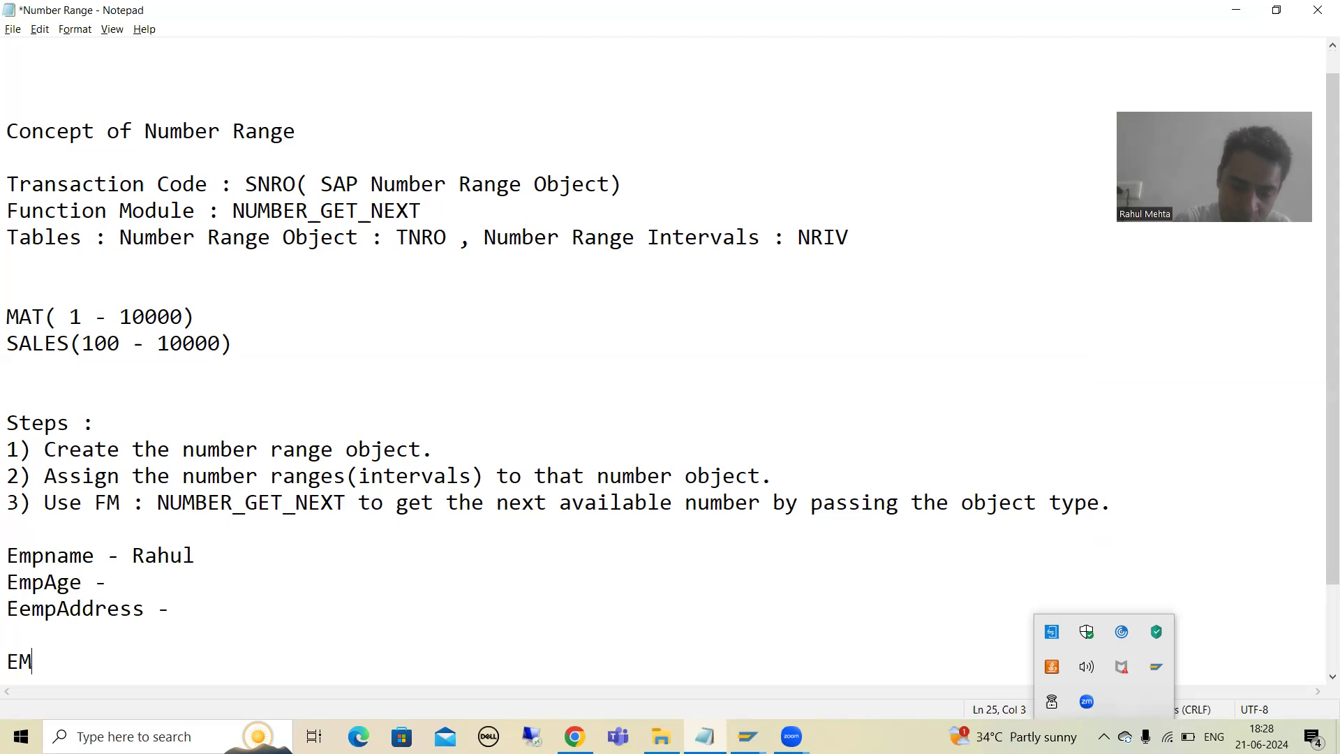
pyautogui.write('PID  ')
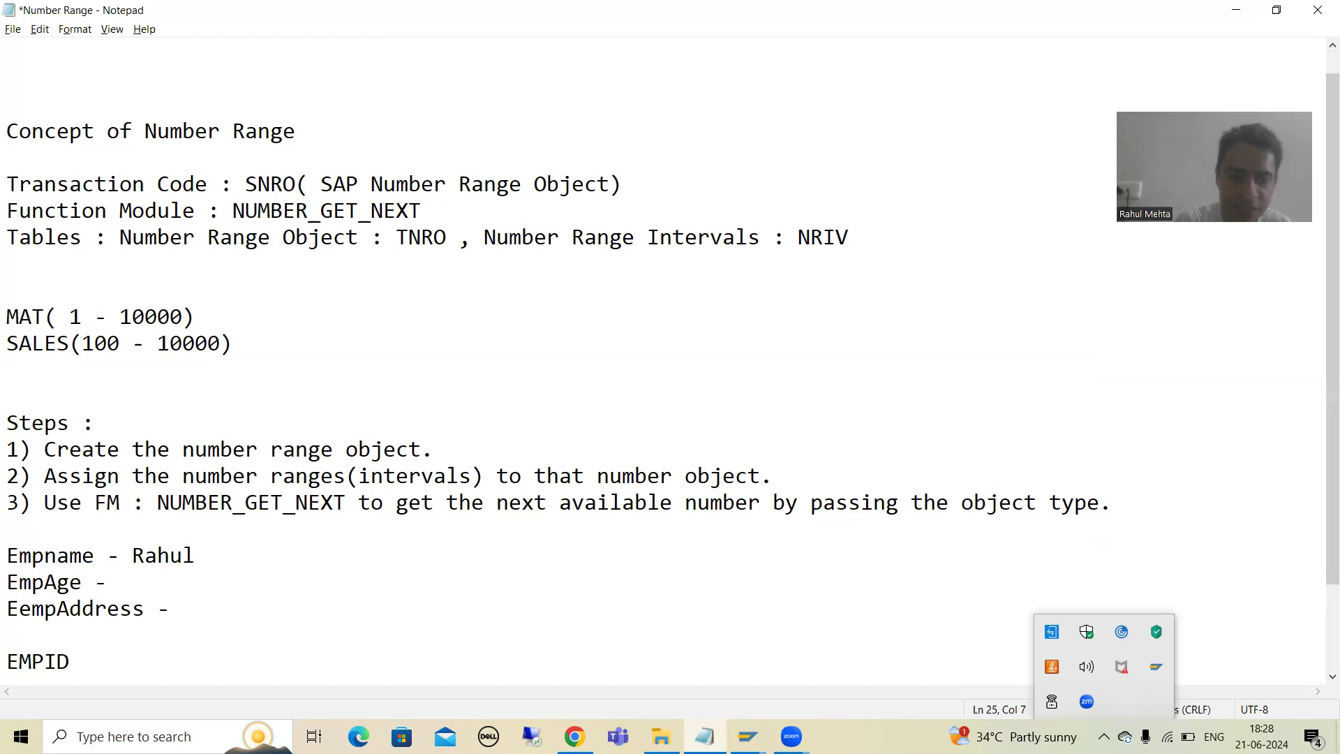
pyautogui.write('- 1')
# Add an EMPNAME line with the employee's first name, followed by EMPAGE and EMPADD lines, under the EMPID entry.
pyautogui.press('Return')
pyautogui.write('EMPNAME - ')
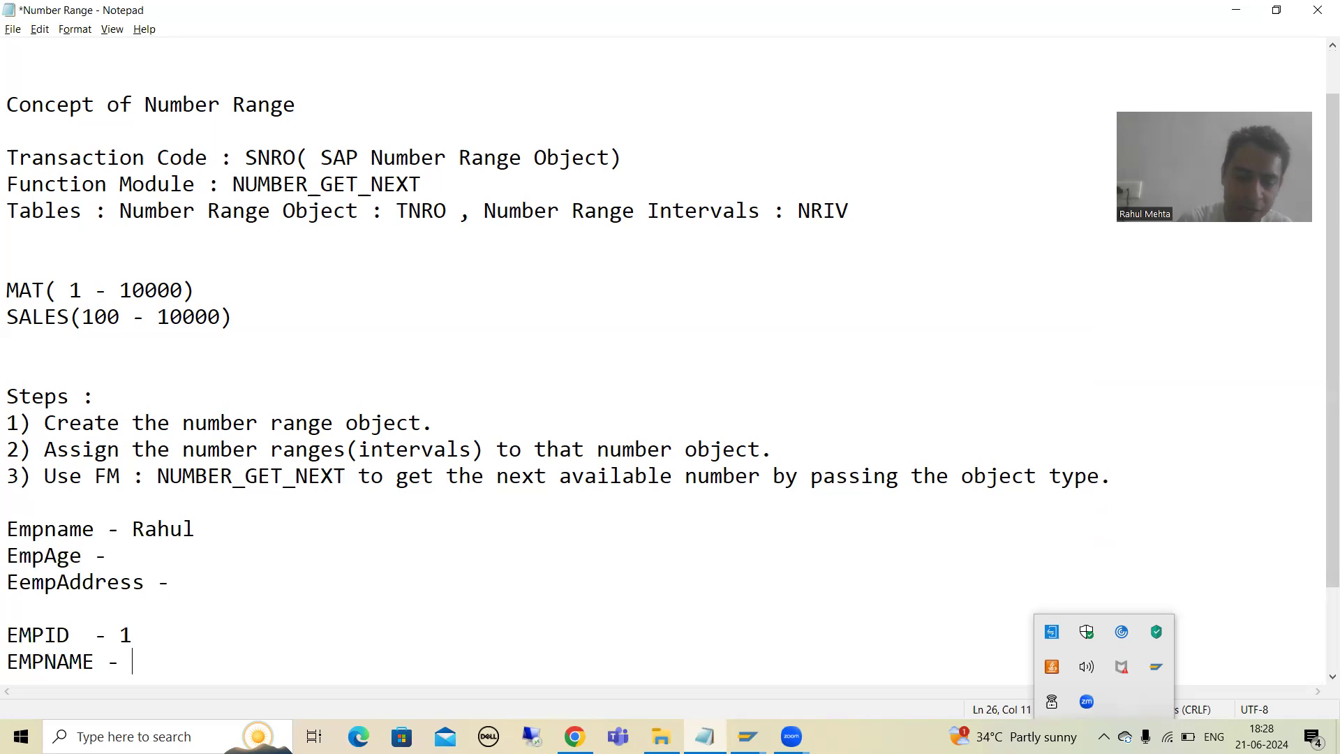
pyautogui.write('Rahul')
pyautogui.press('Return')
pyautogui.write('EMPAGE')
pyautogui.press('Return')
pyautogui.write('A')
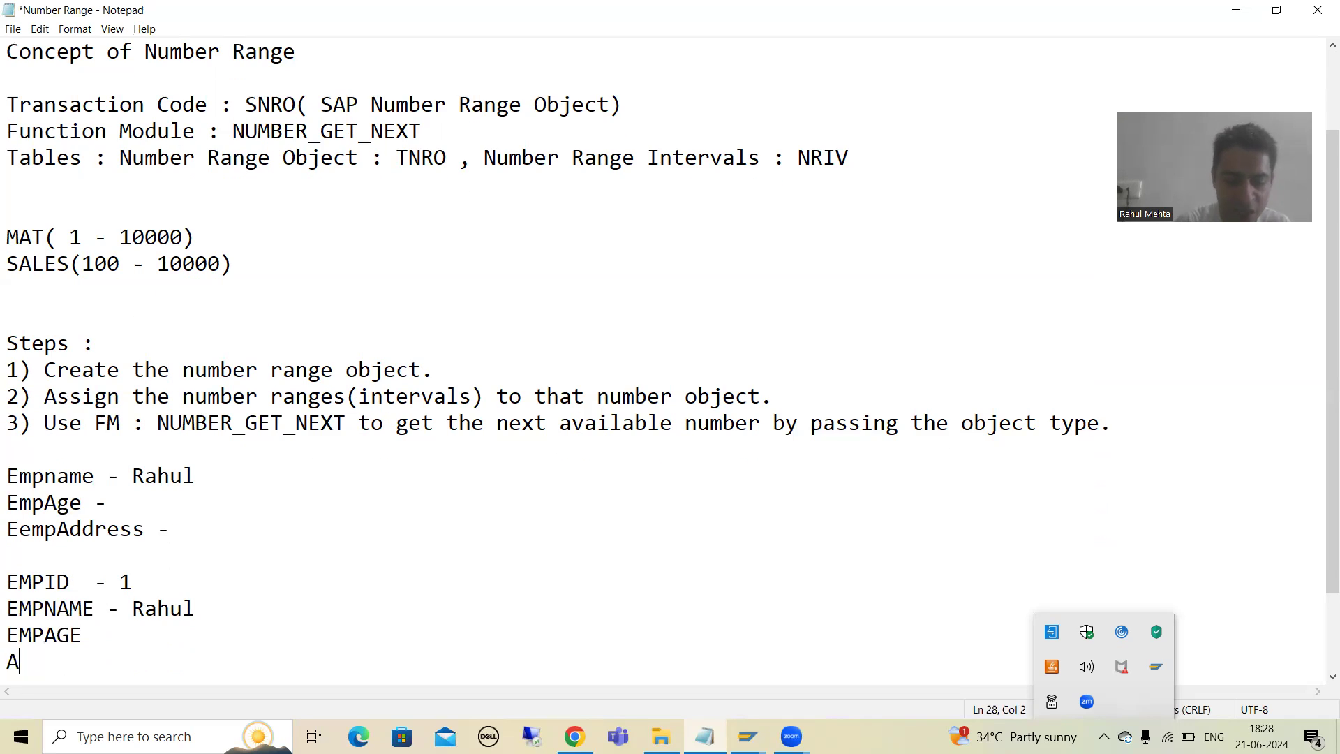
pyautogui.press('BackSpace')
pyautogui.write('EMPADD')
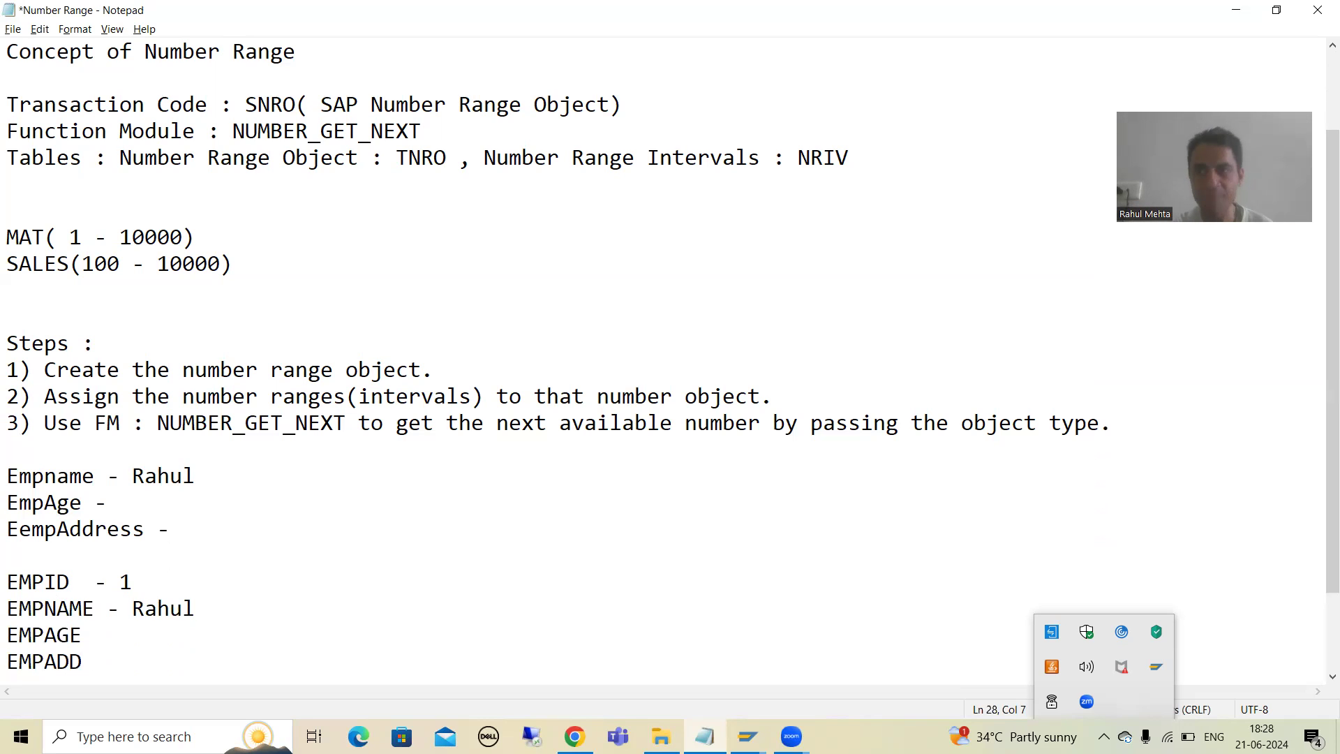
# Review the employee field lists and the three number range steps, highlighting the number range object and the NUMBER_GET_NEXT function module.
pyautogui.click(46, 480)
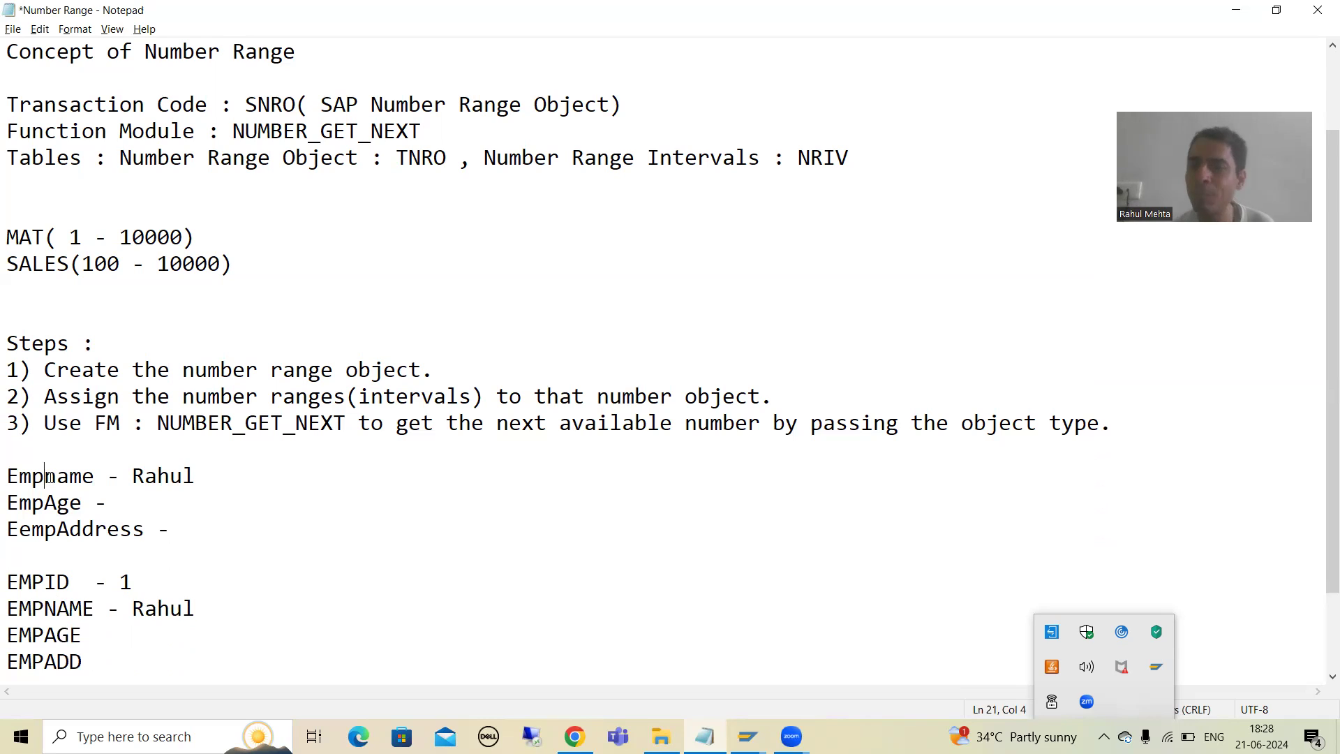
pyautogui.click(83, 531)
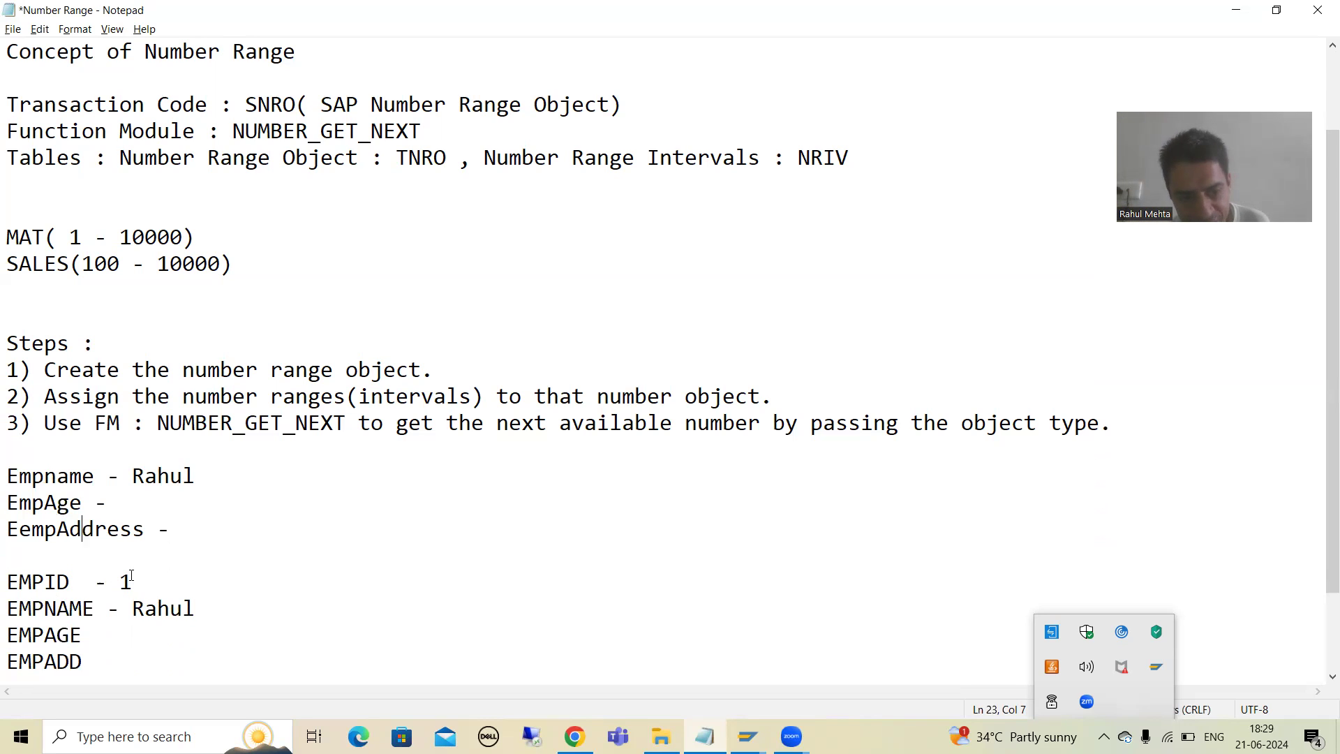
pyautogui.click(154, 648)
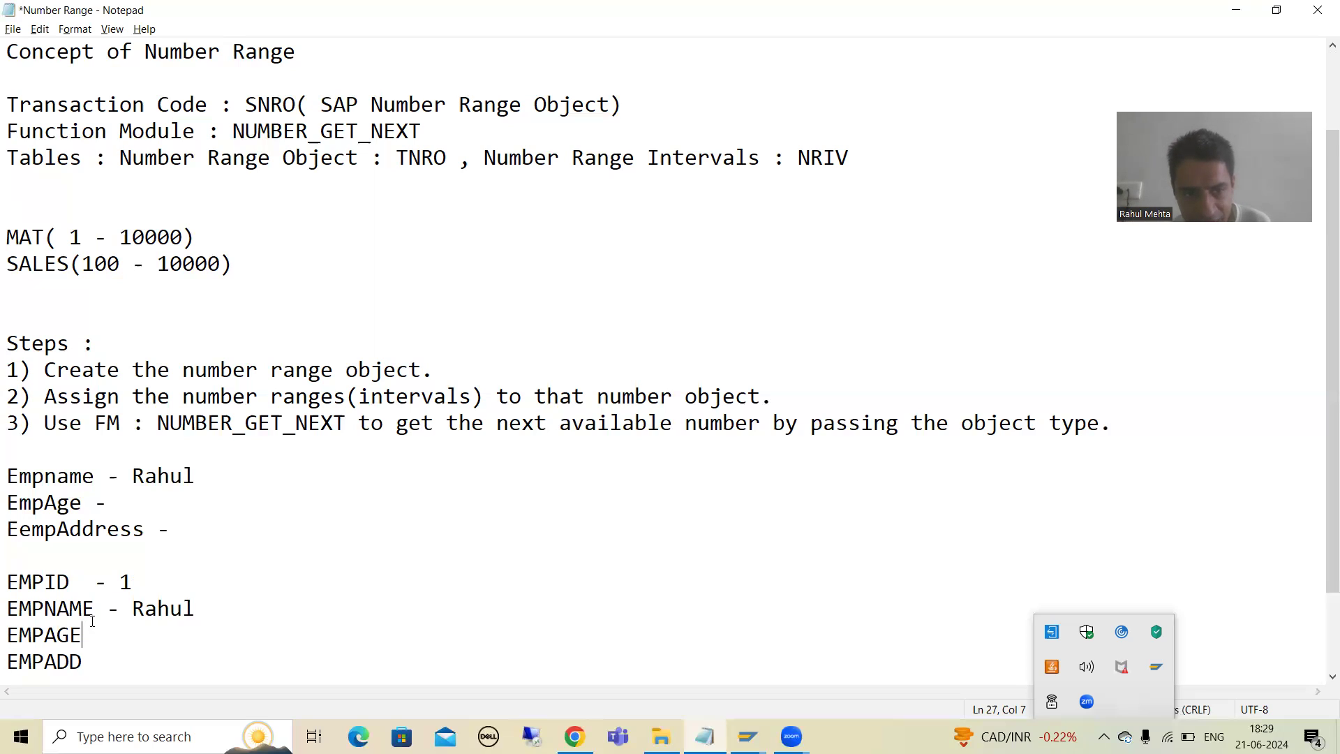
pyautogui.moveTo(158, 424); pyautogui.dragTo(349, 425)
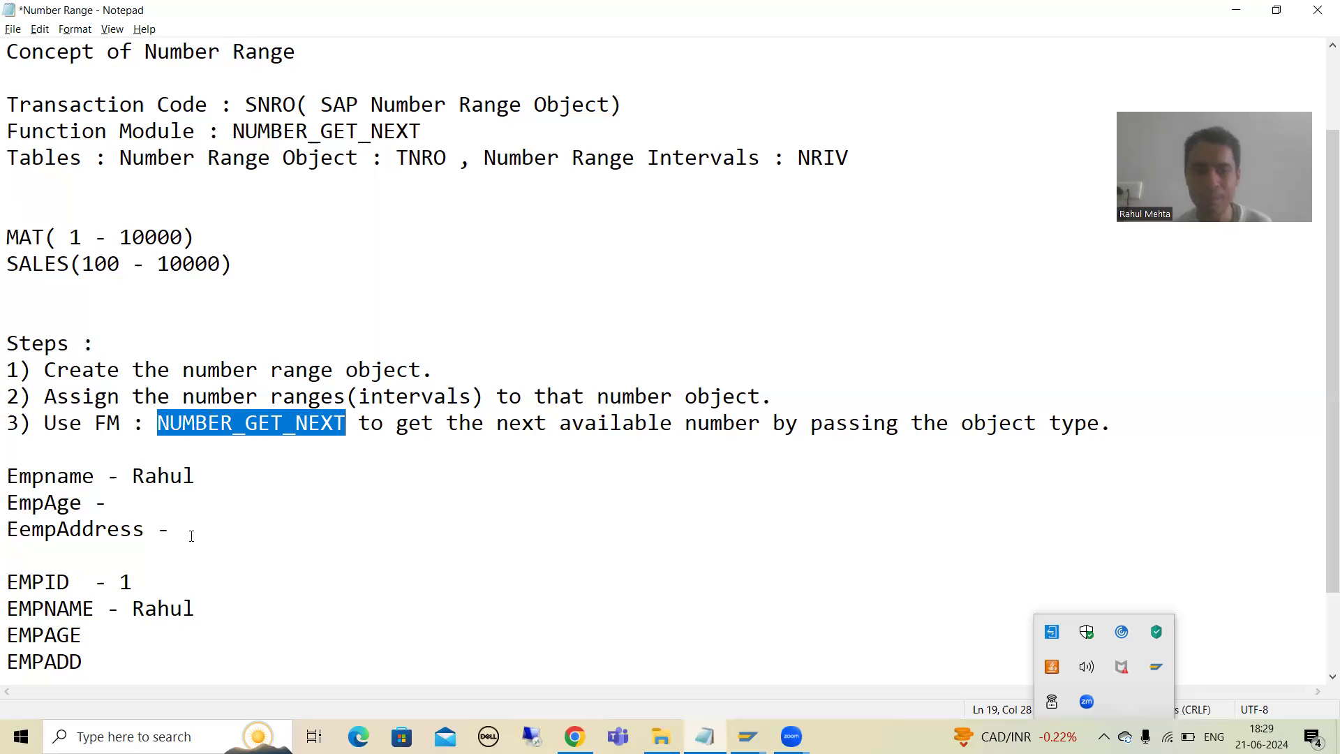
pyautogui.click(182, 370)
pyautogui.moveTo(182, 371); pyautogui.dragTo(420, 370)
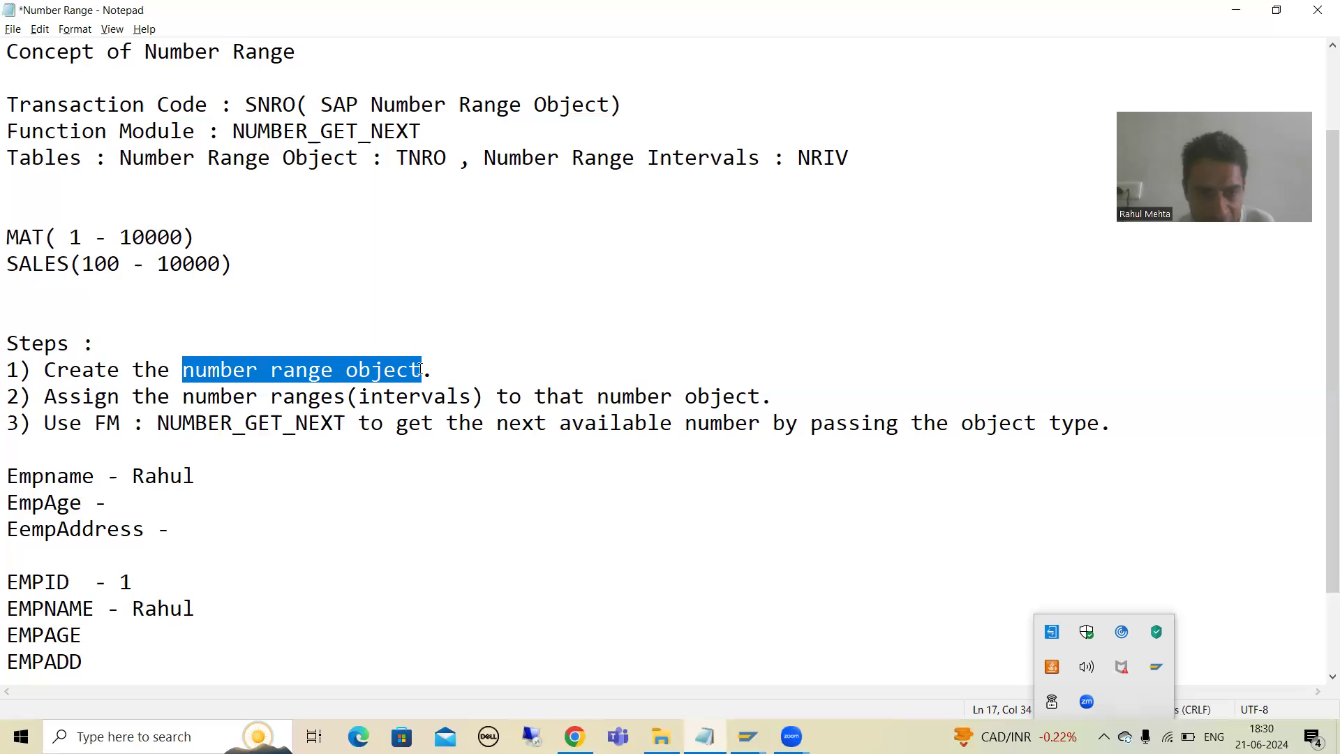
pyautogui.click(306, 399)
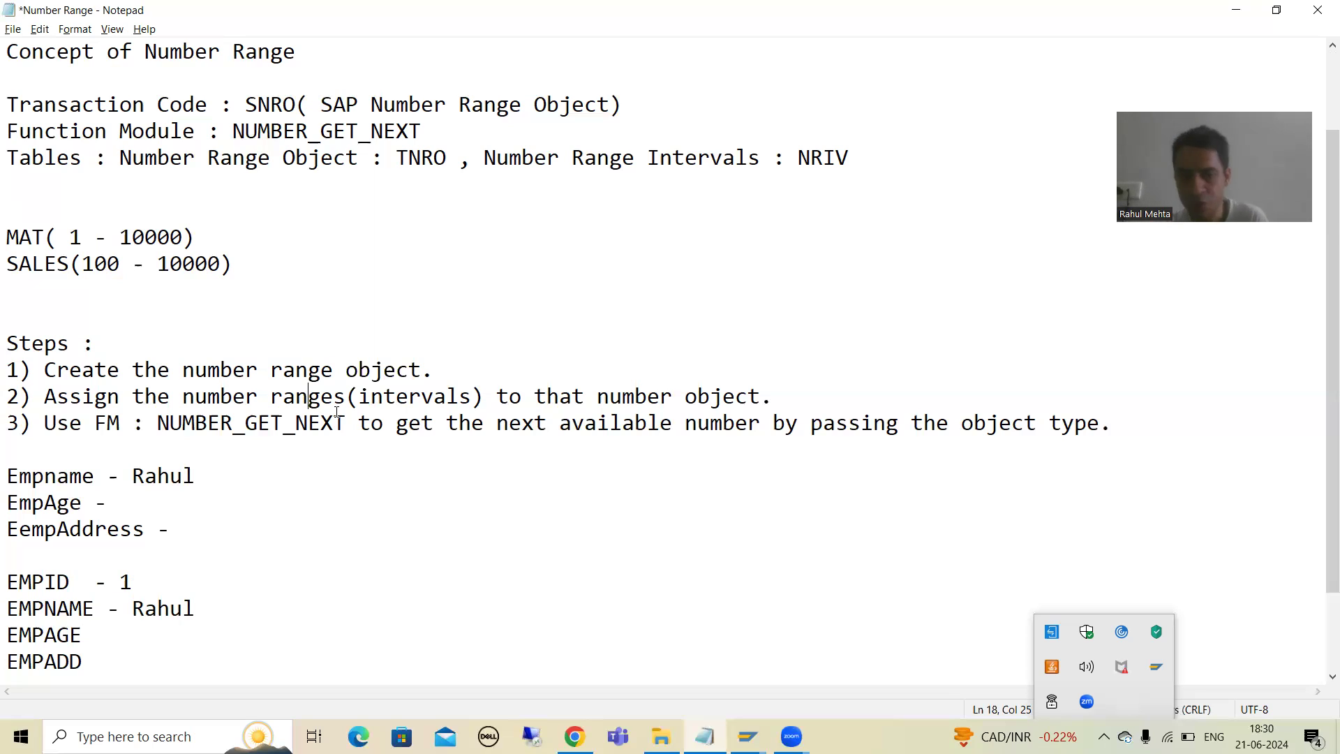
pyautogui.click(290, 370)
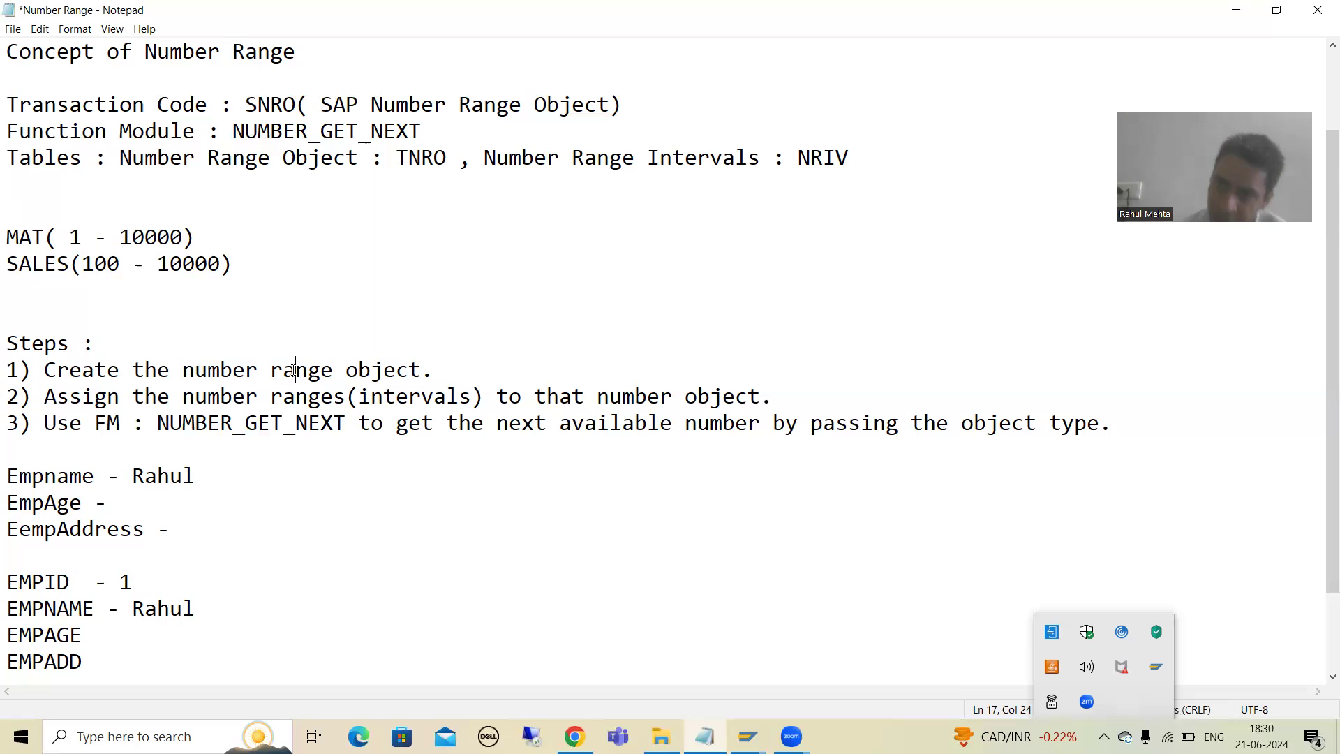
pyautogui.click(300, 396)
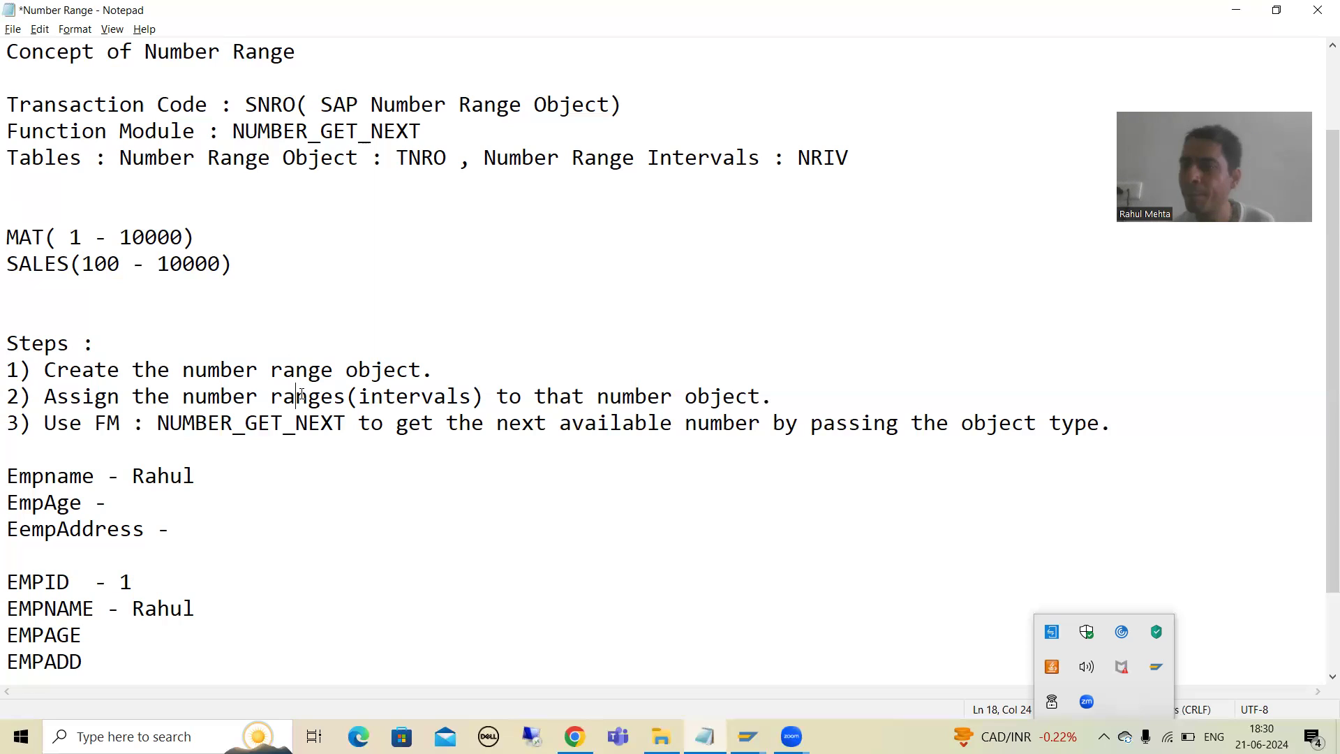
pyautogui.moveTo(158, 422); pyautogui.dragTo(347, 422)
pyautogui.click(314, 457)
pyautogui.moveTo(160, 422); pyautogui.dragTo(347, 422)
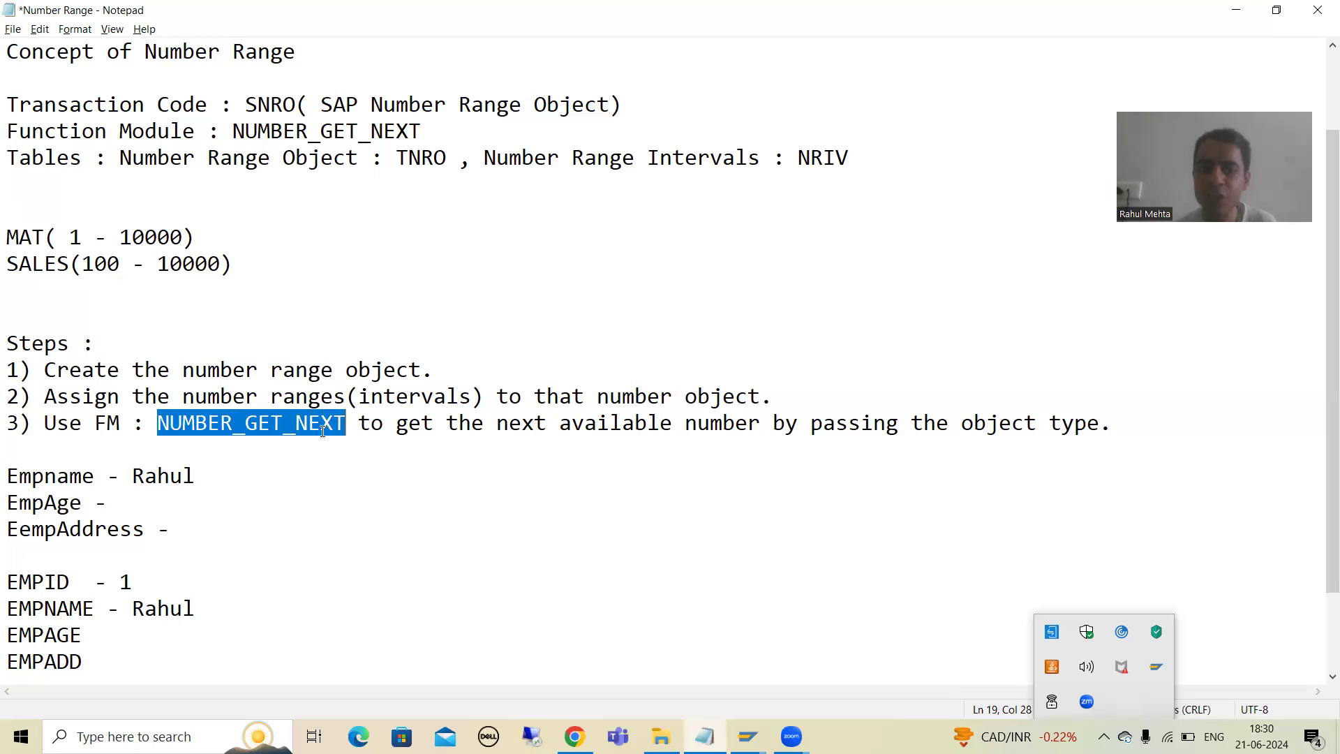
pyautogui.click(322, 430)
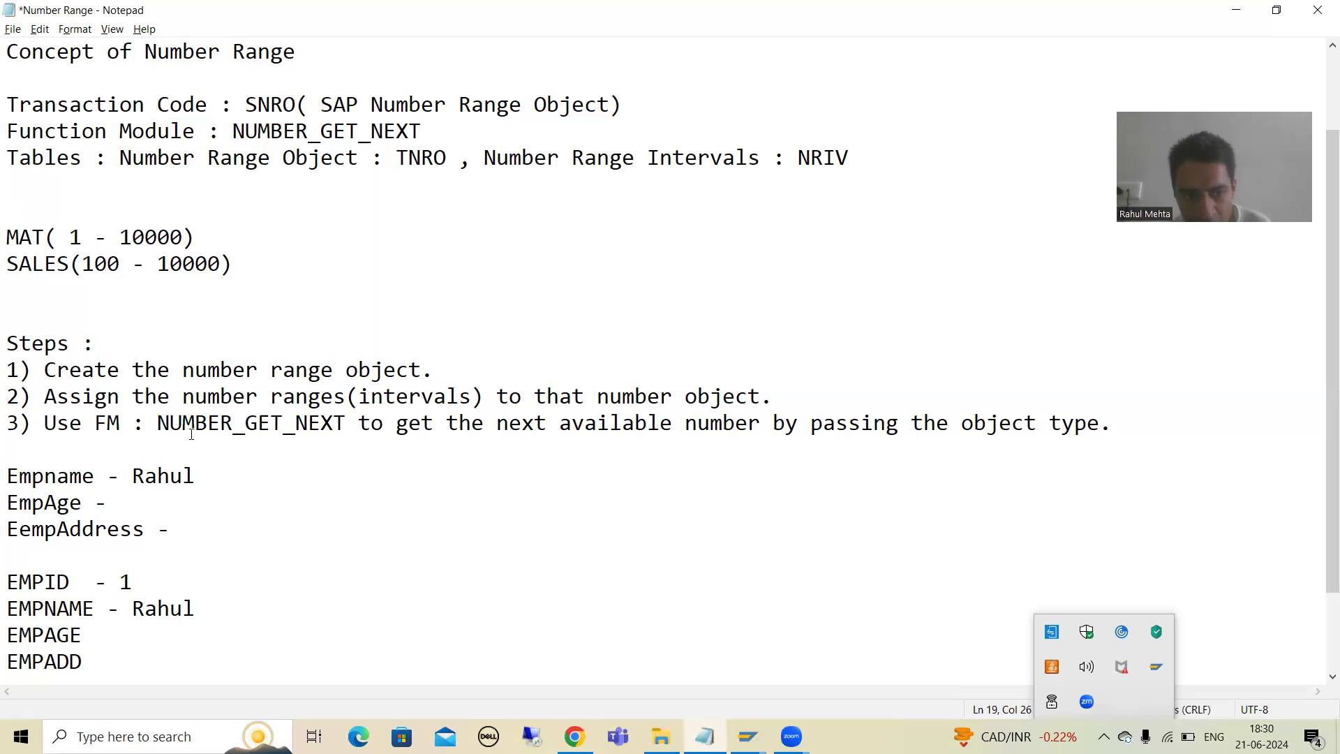
pyautogui.click(213, 370)
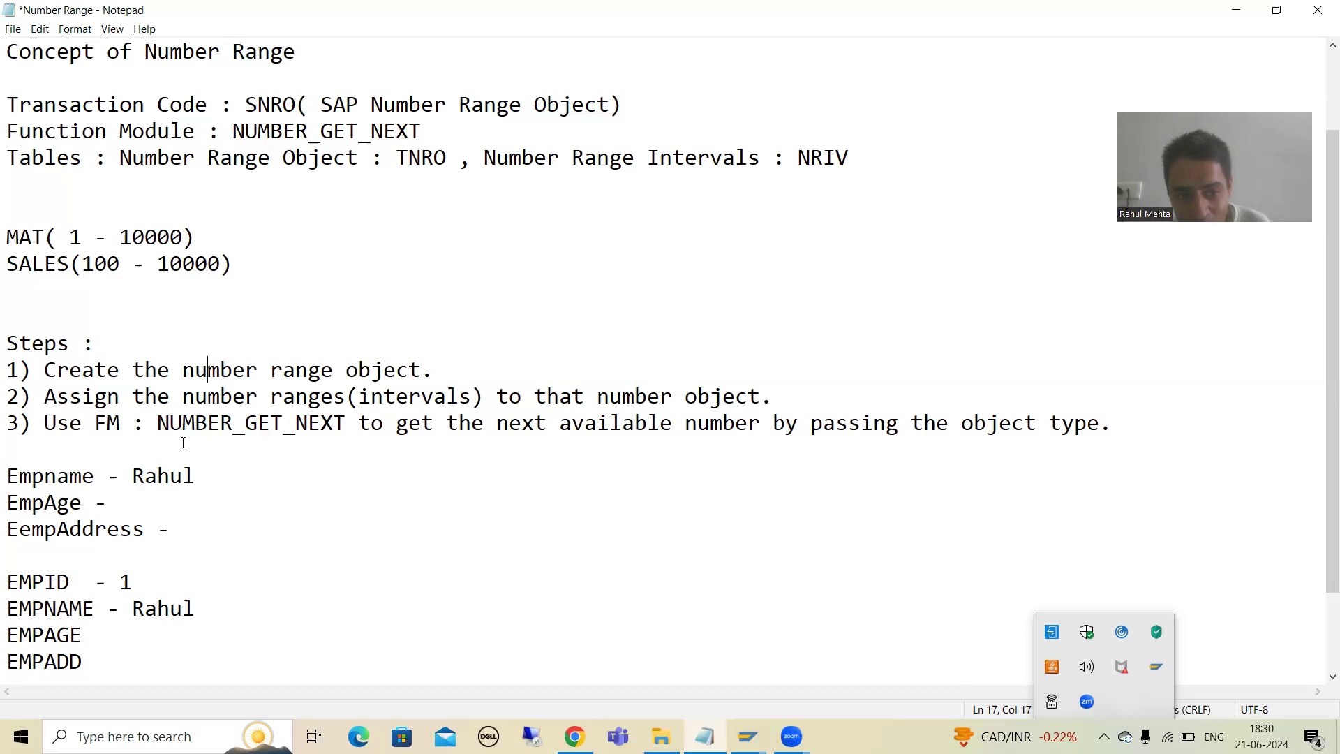
pyautogui.moveTo(158, 422); pyautogui.dragTo(347, 416)
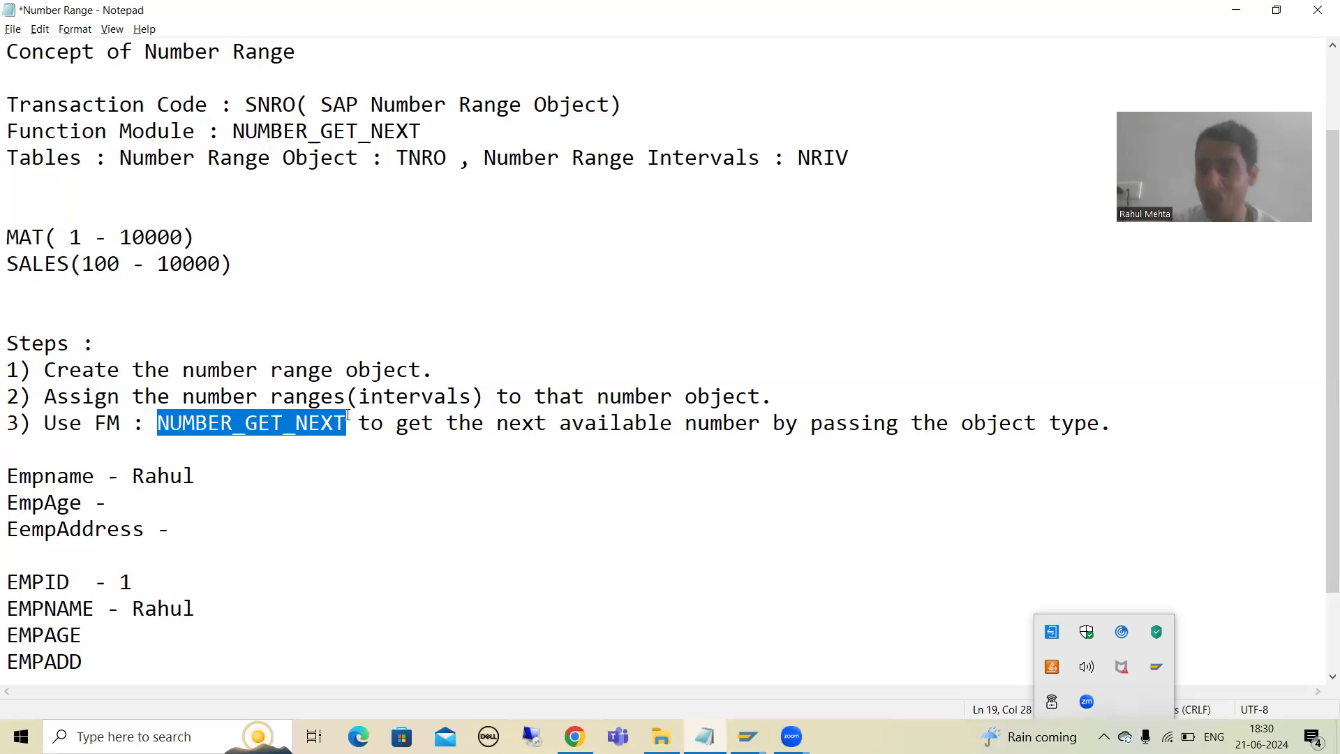
pyautogui.moveTo(348, 416); pyautogui.dragTo(346, 415)
pyautogui.moveTo(157, 423); pyautogui.dragTo(344, 423)
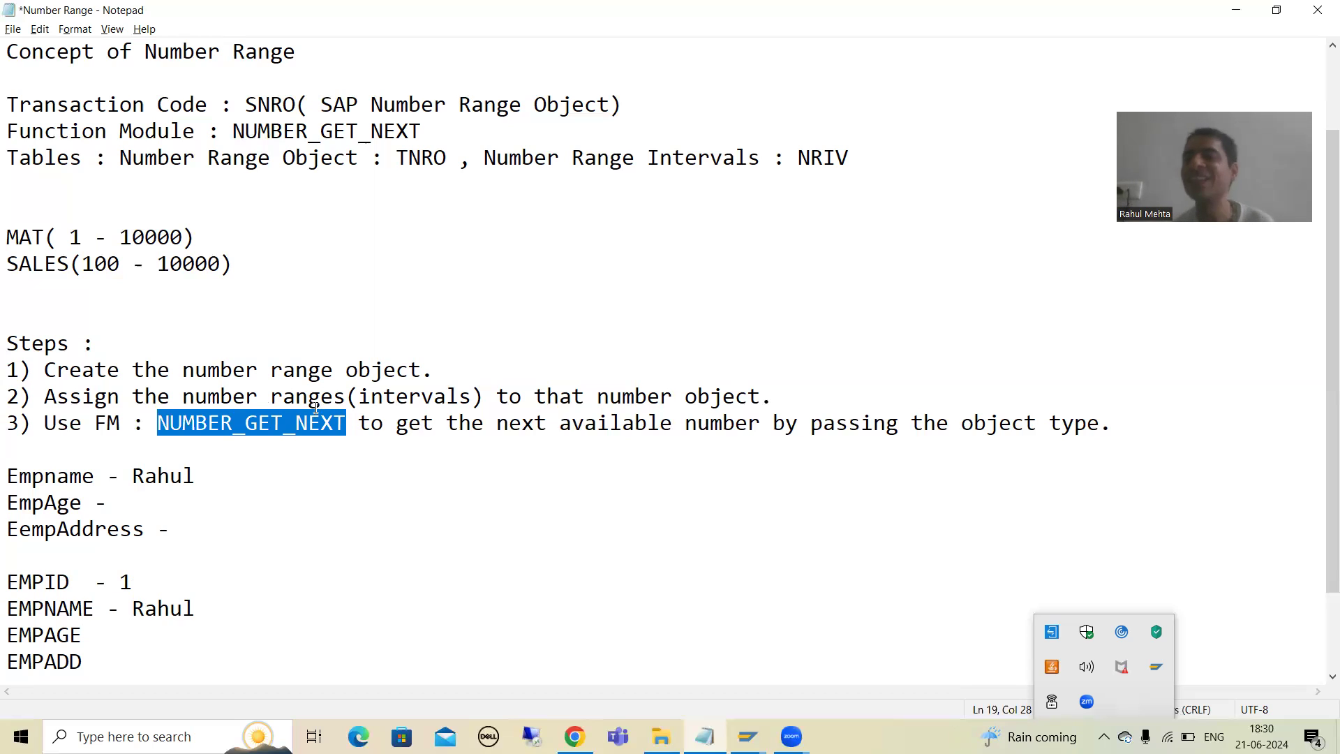
pyautogui.click(294, 371)
pyautogui.click(368, 369)
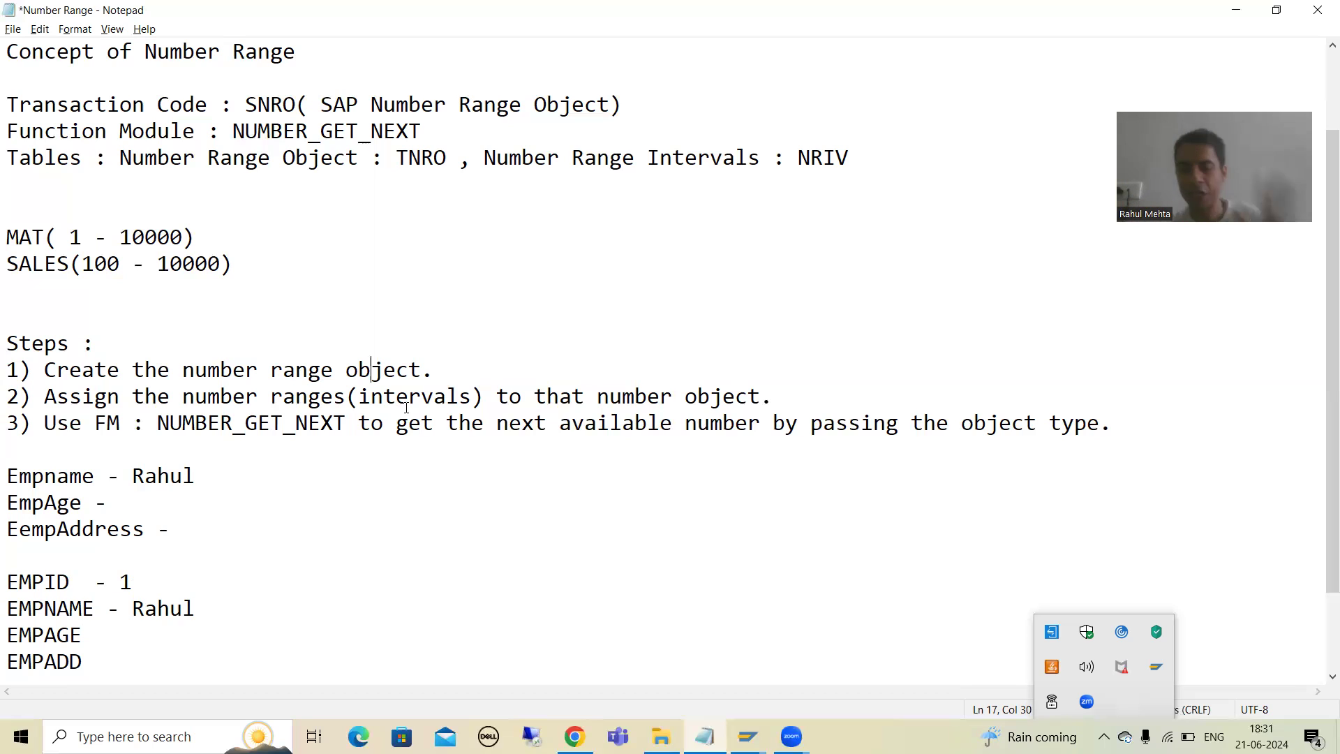
# Switch to the SAP window and open the number range object maintenance with /nsnro.
pyautogui.click(747, 736)
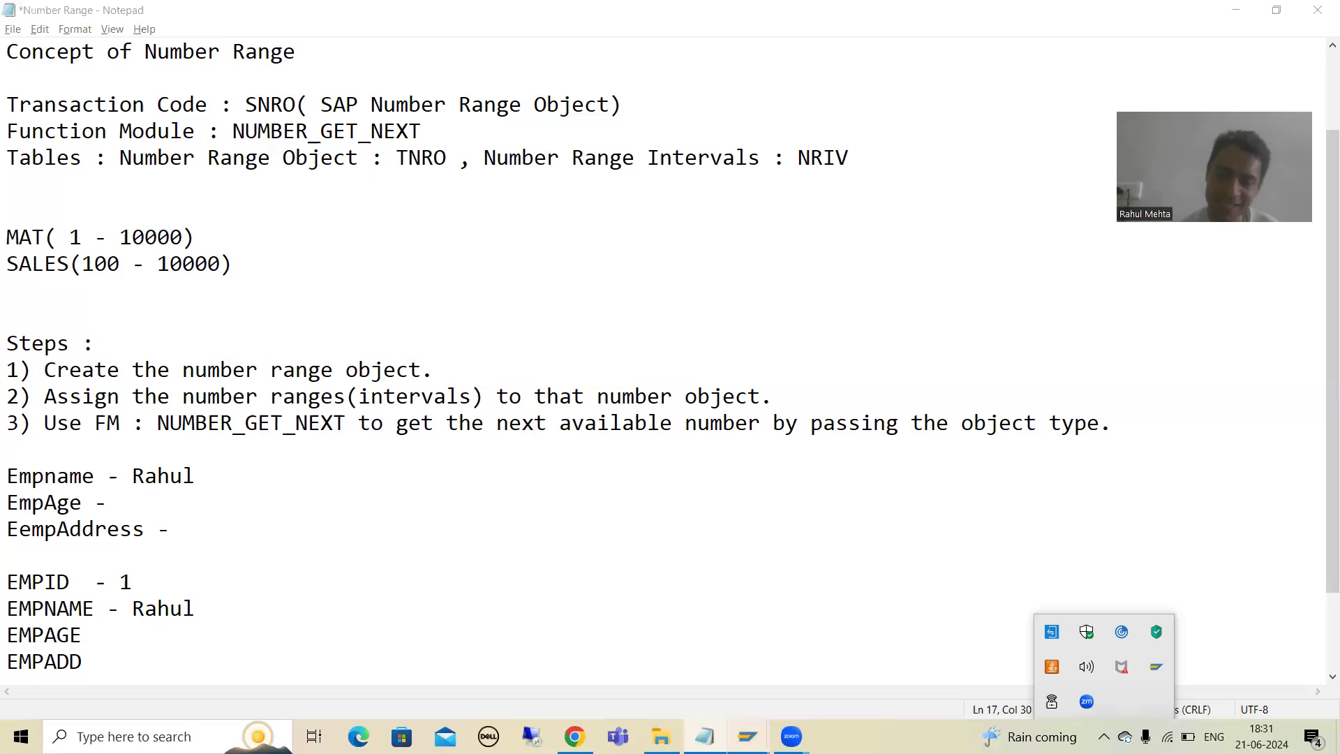
pyautogui.click(810, 682)
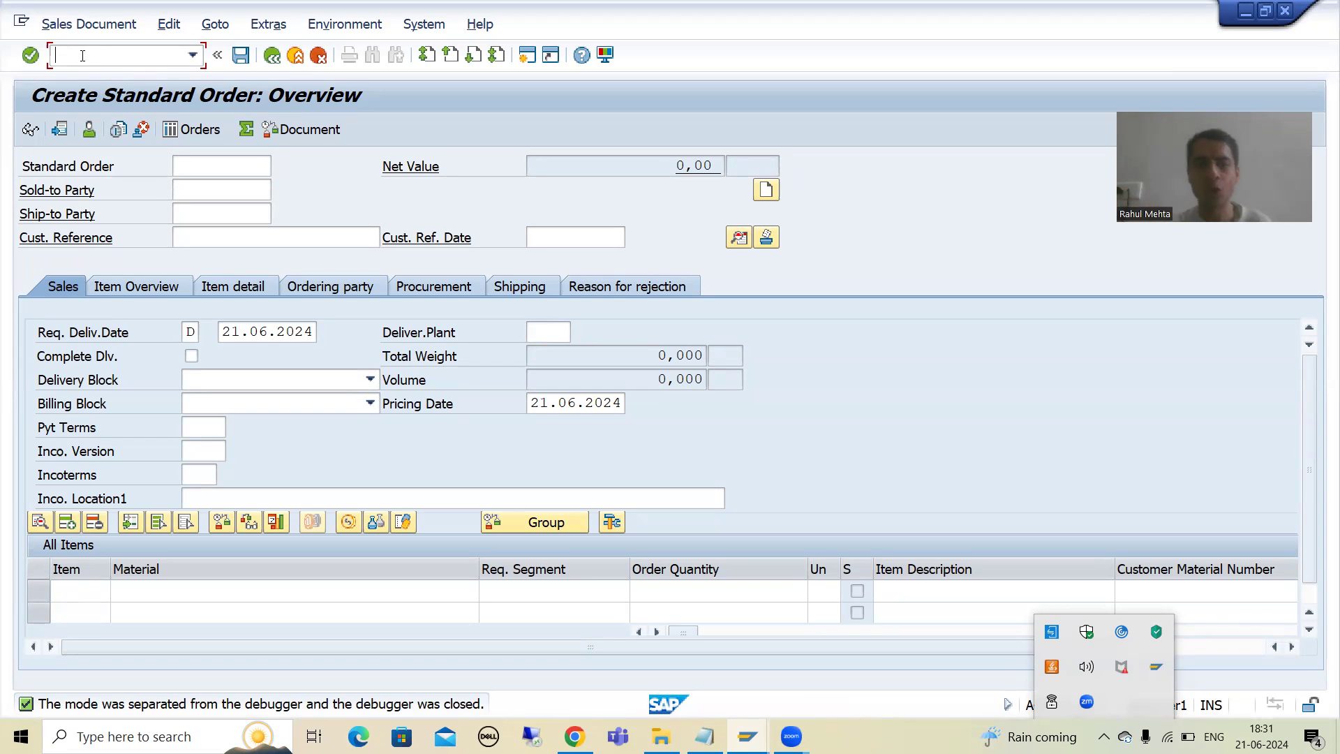
pyautogui.write('/nsnro')
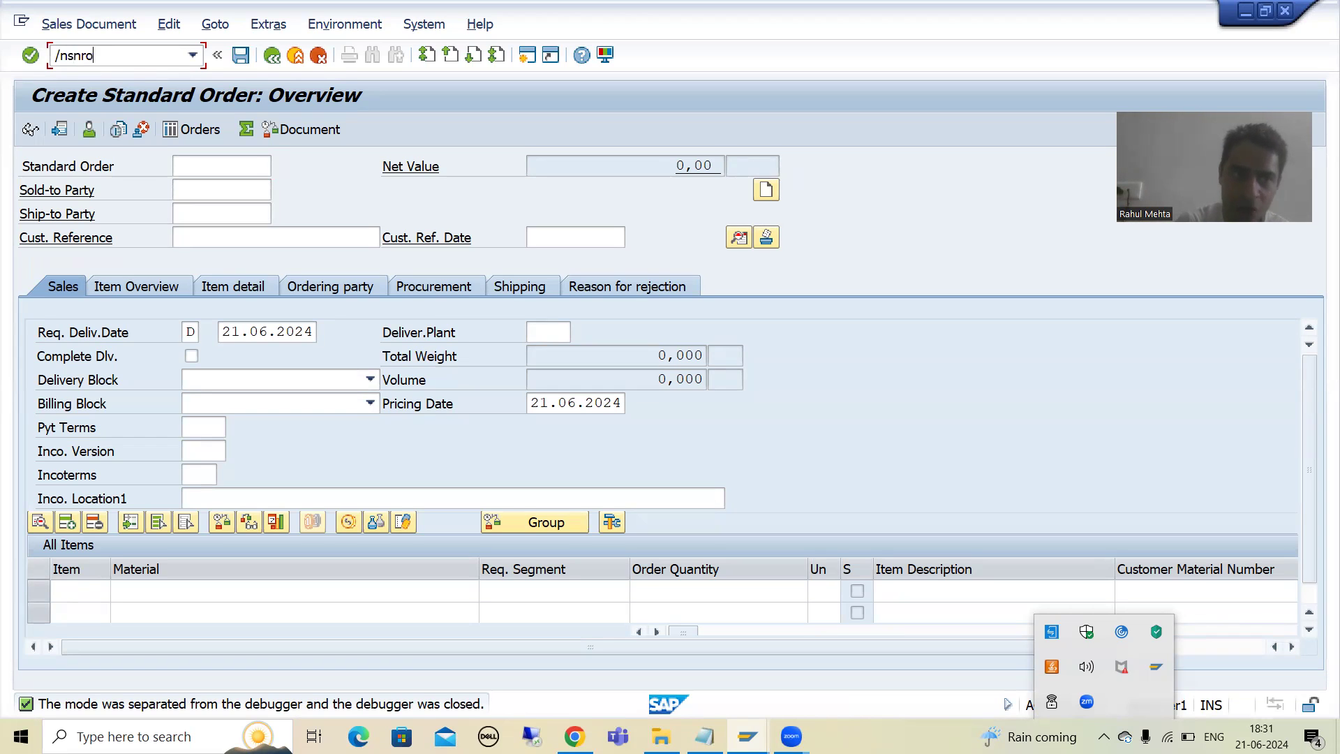
pyautogui.press('Return')
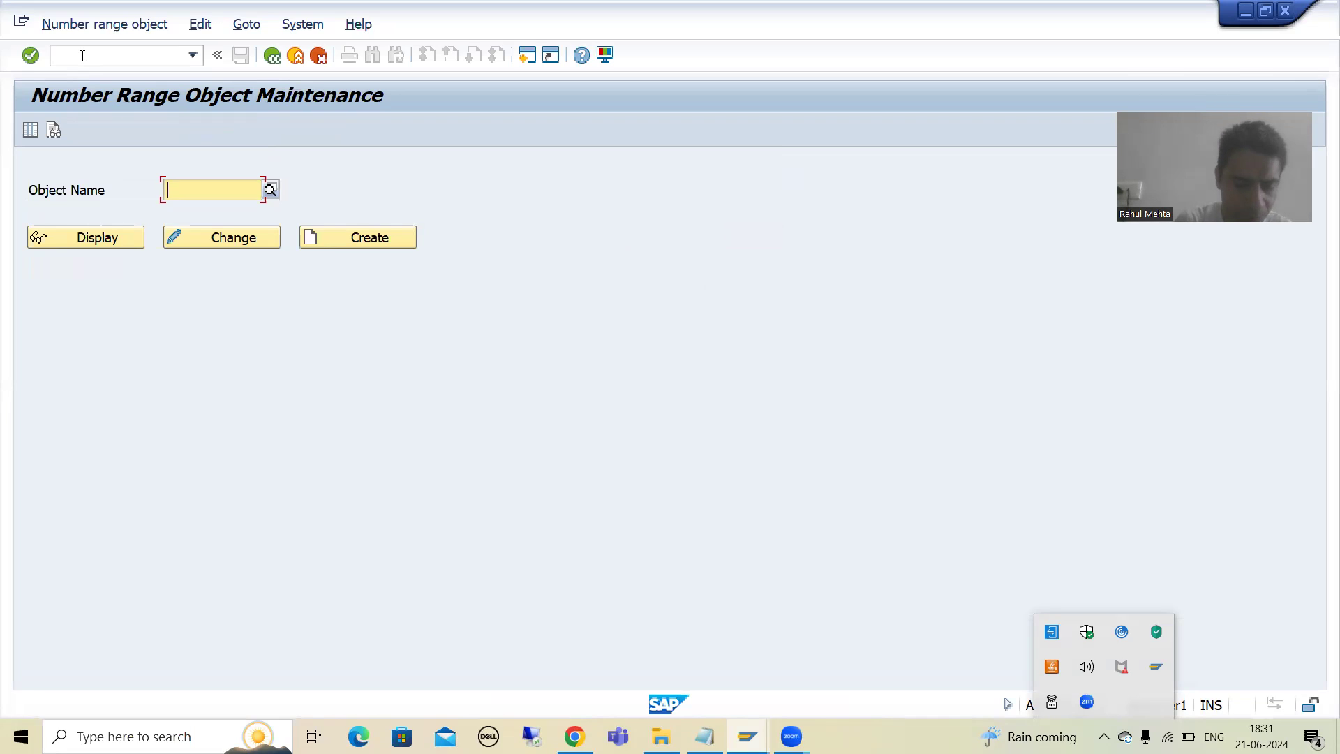
# Enter ZEMPID as the object name and start creating this number range object.
pyautogui.write('ZEM')
pyautogui.write('NR1')
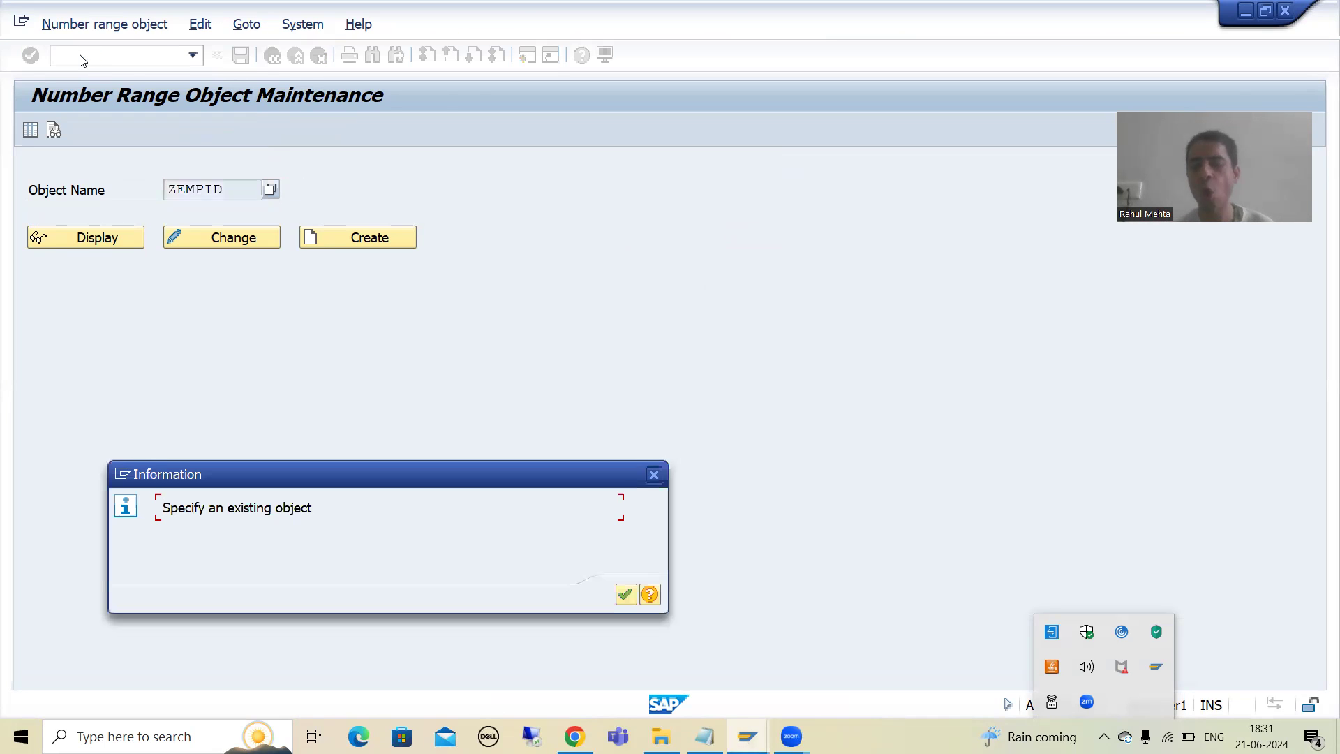
pyautogui.click(625, 596)
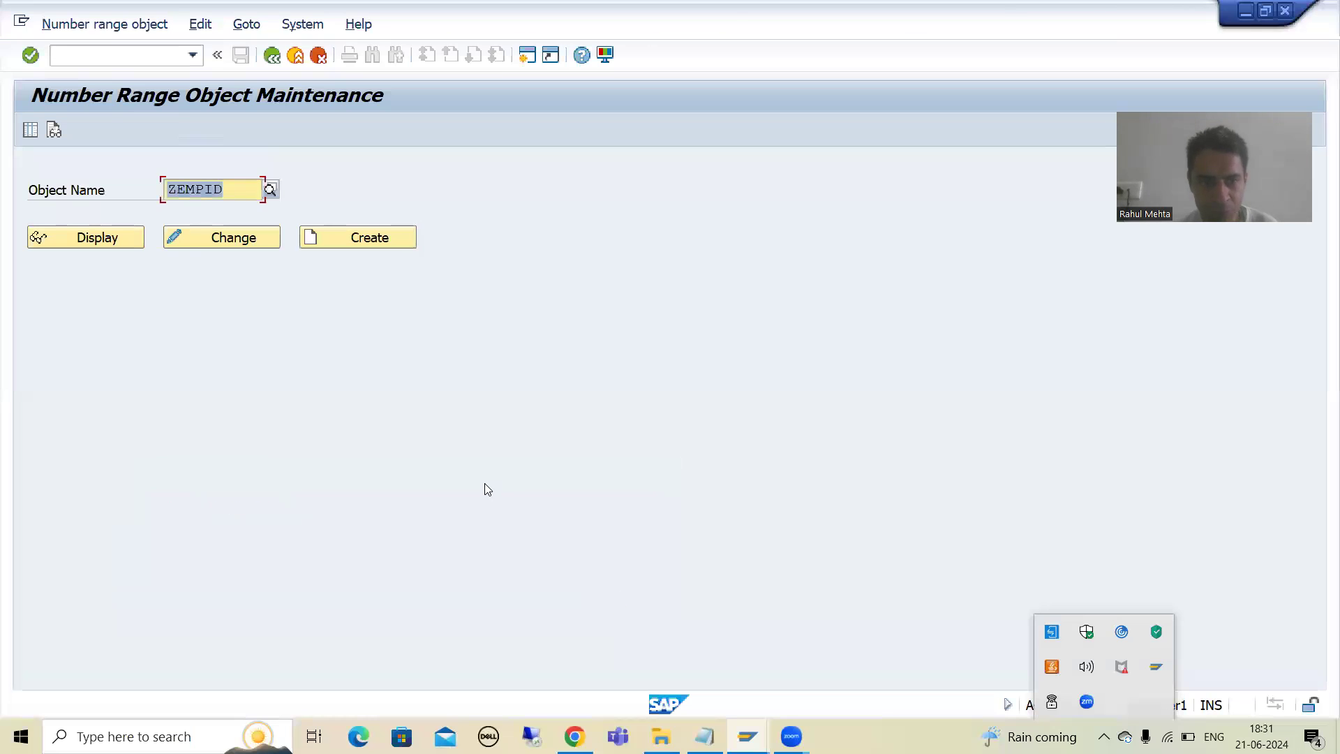
pyautogui.click(326, 235)
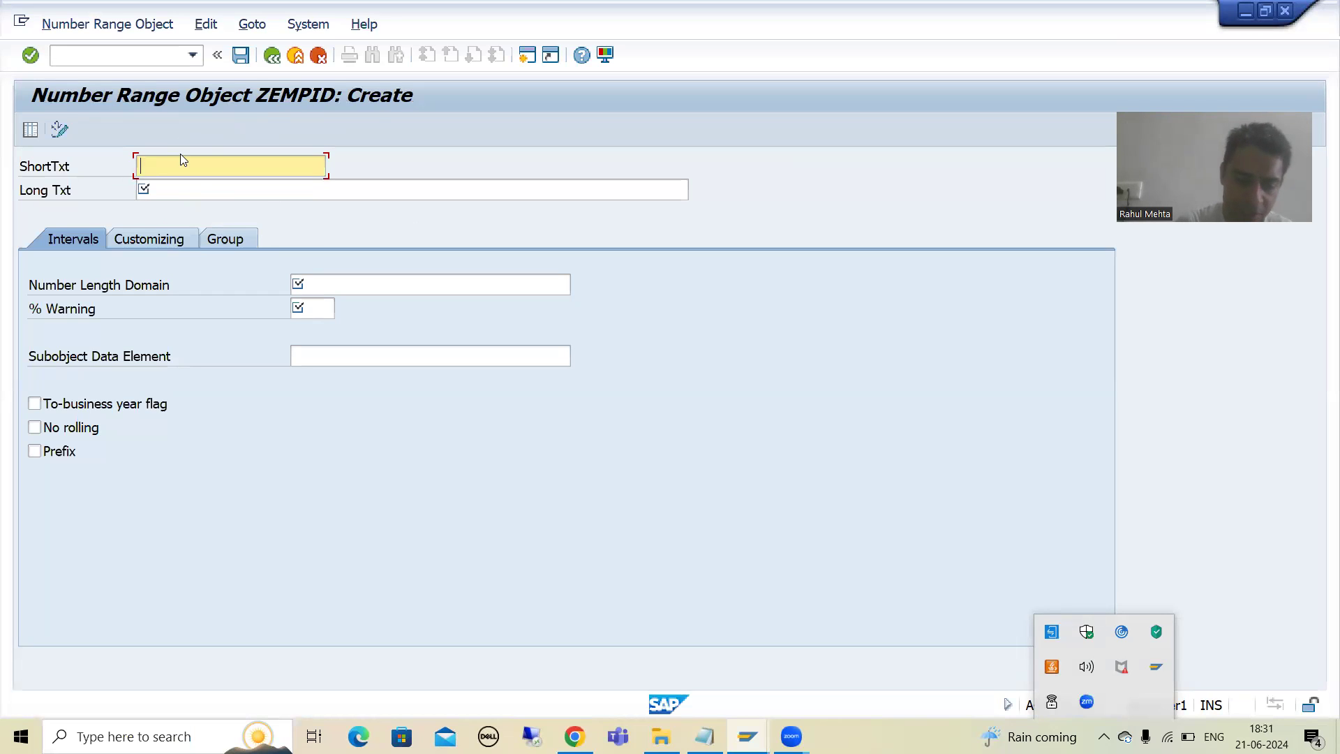
# Describe the number range object with short text Employee Id and long text Number Range for Employee Id.
pyautogui.write('Employee Id')
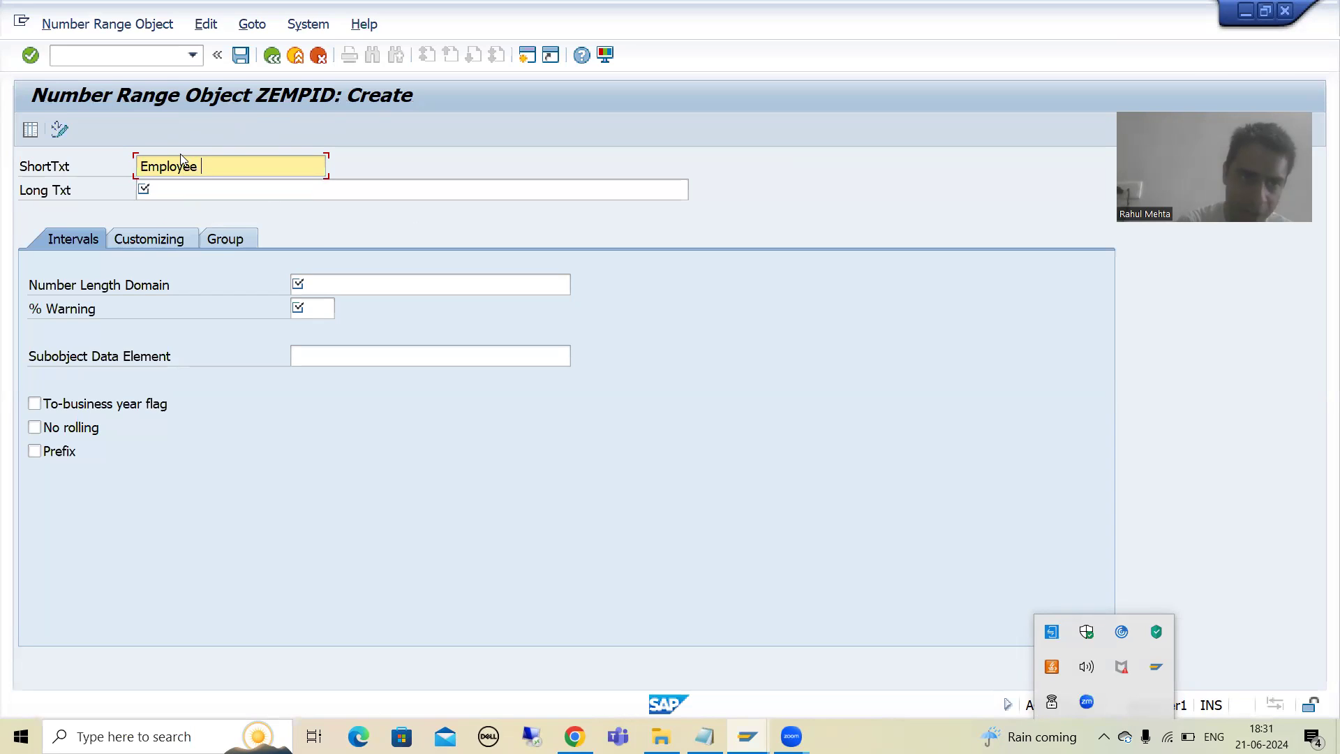
pyautogui.click(175, 190)
pyautogui.write('Num')
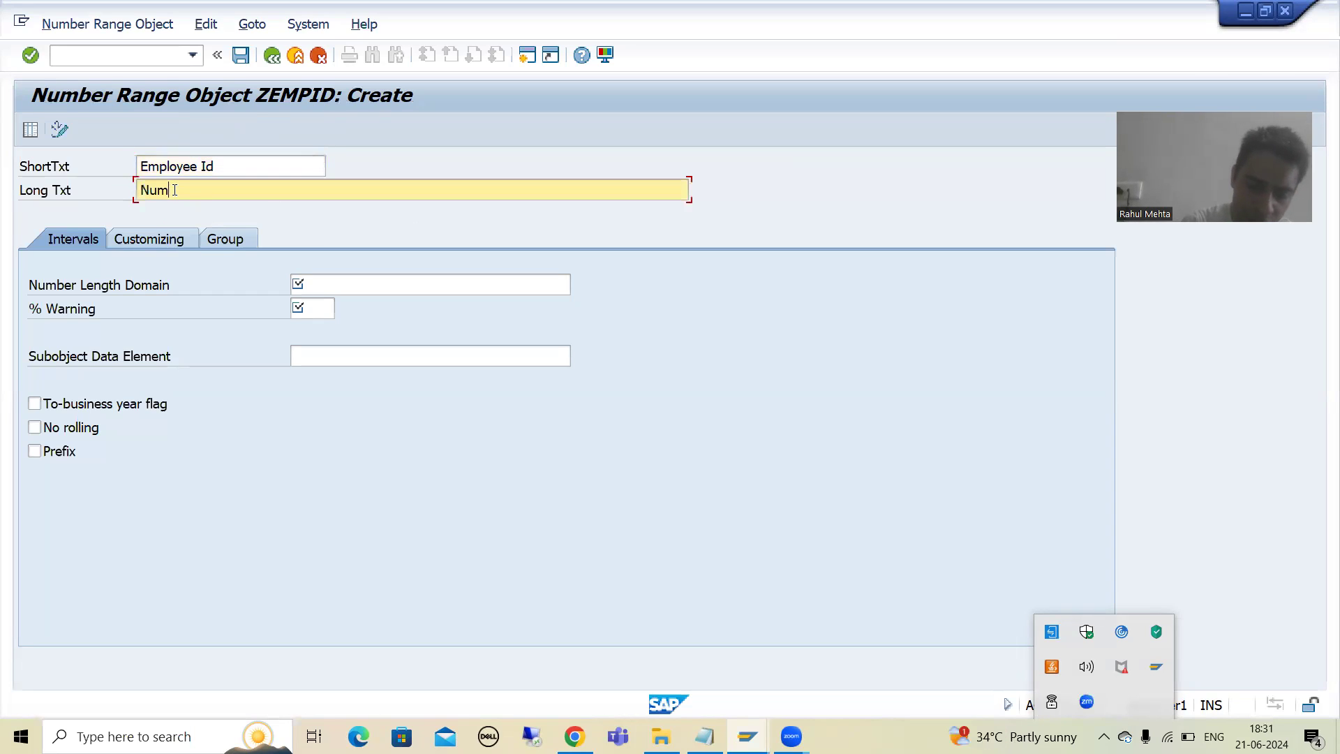
pyautogui.write('ber Range ')
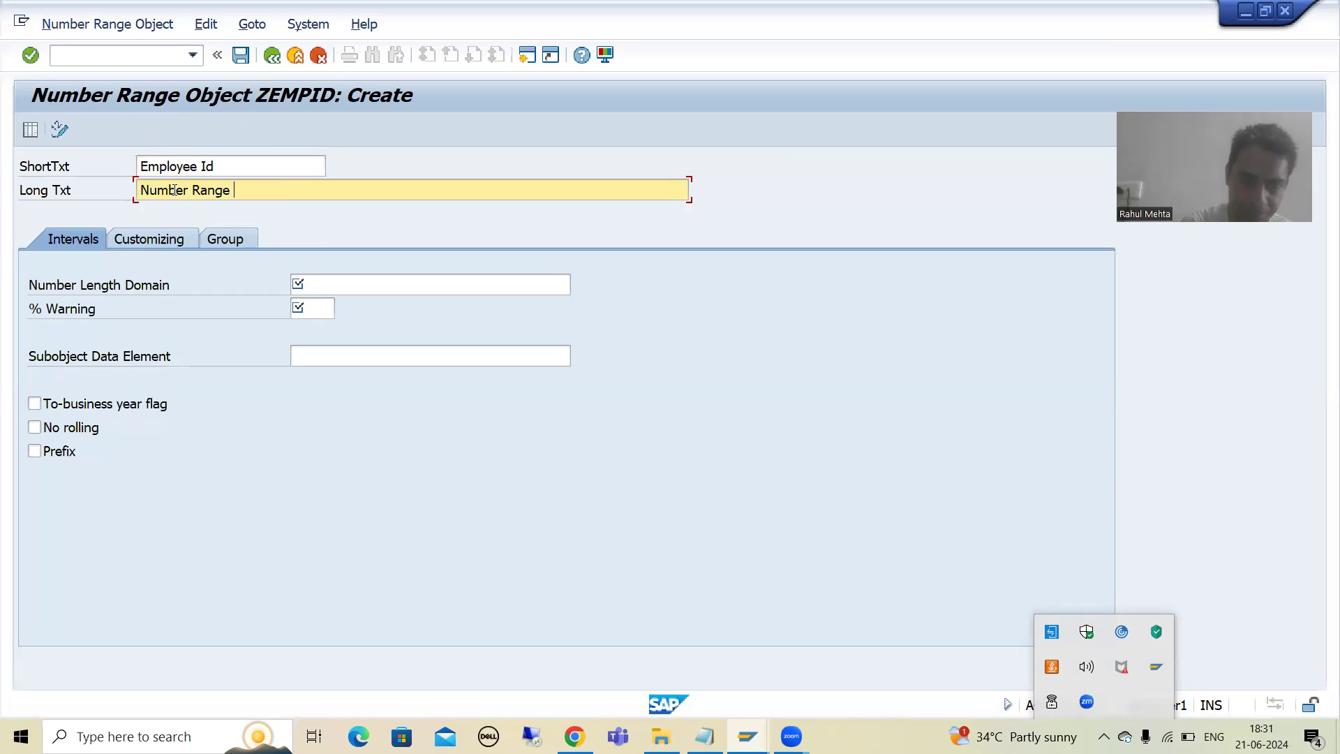
pyautogui.write('for Emplo')
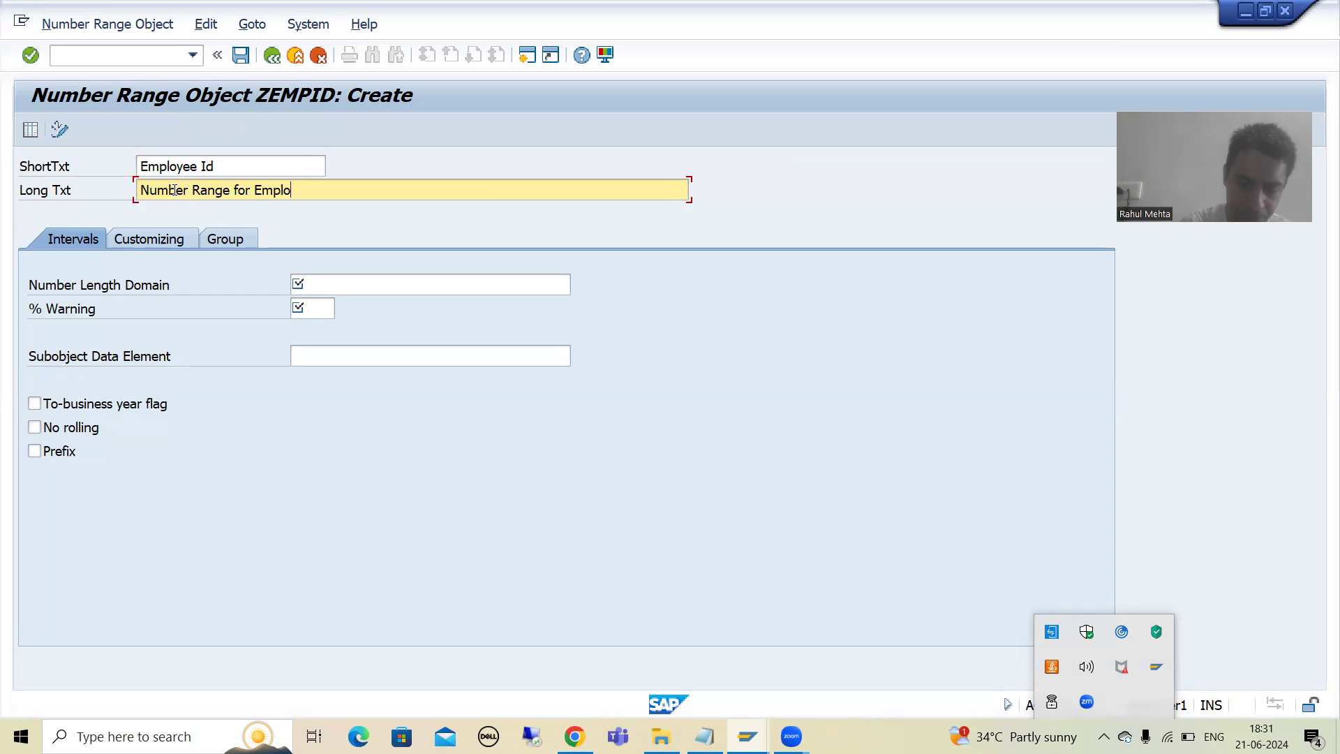
pyautogui.write('yee Id')
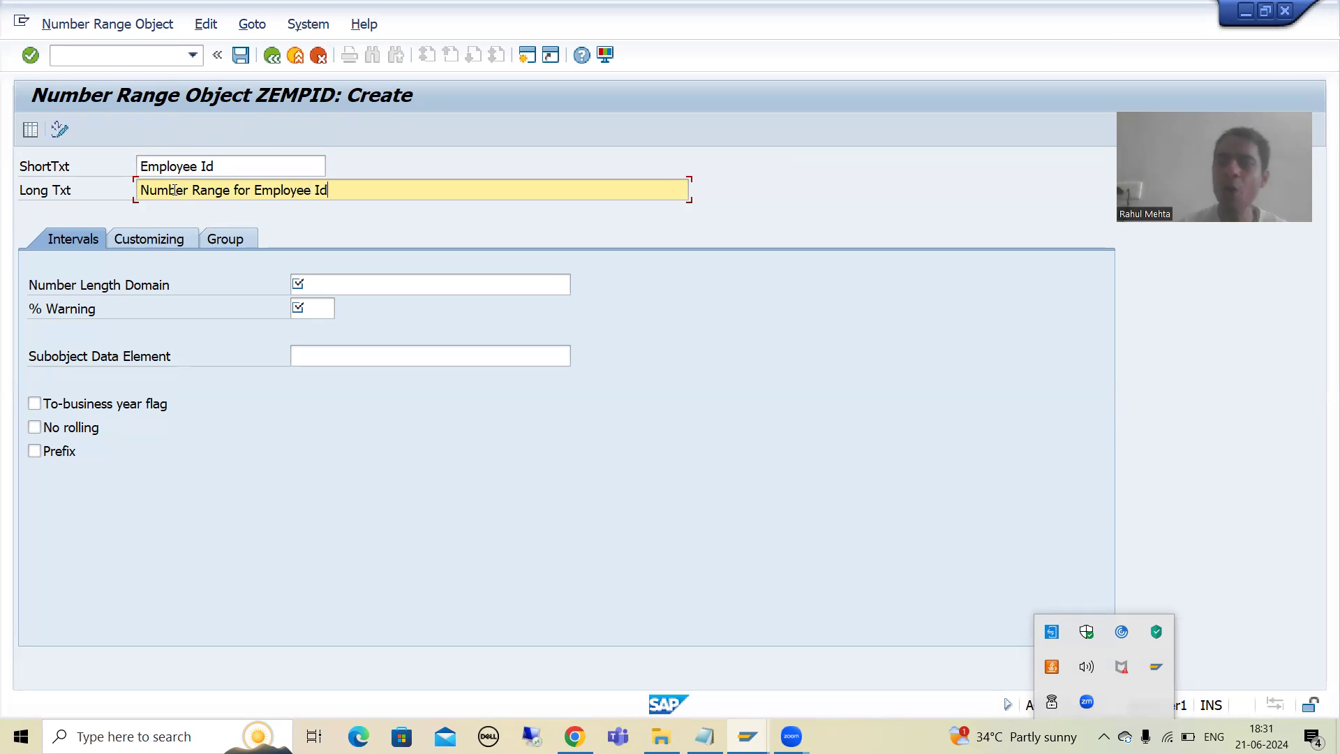
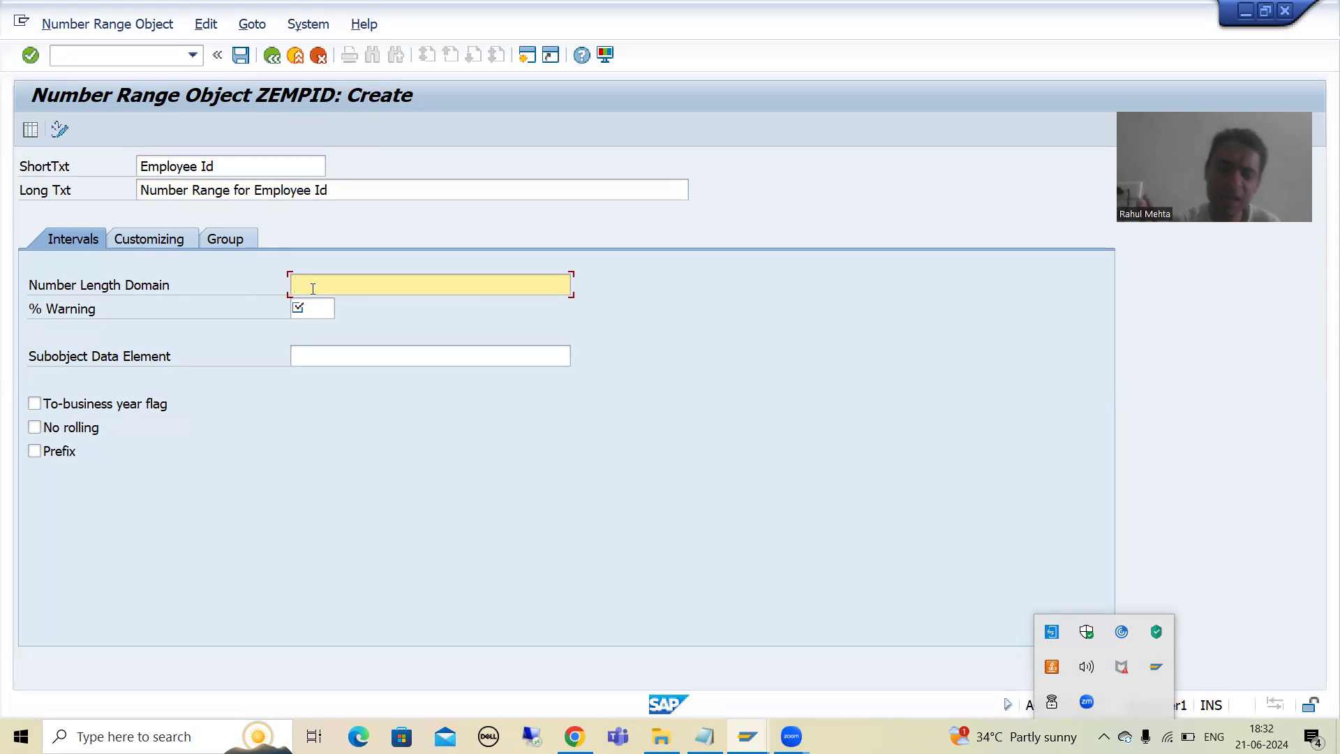
# Set the number length domain of the number range object to 10.
pyautogui.write('10')
pyautogui.press('Return')
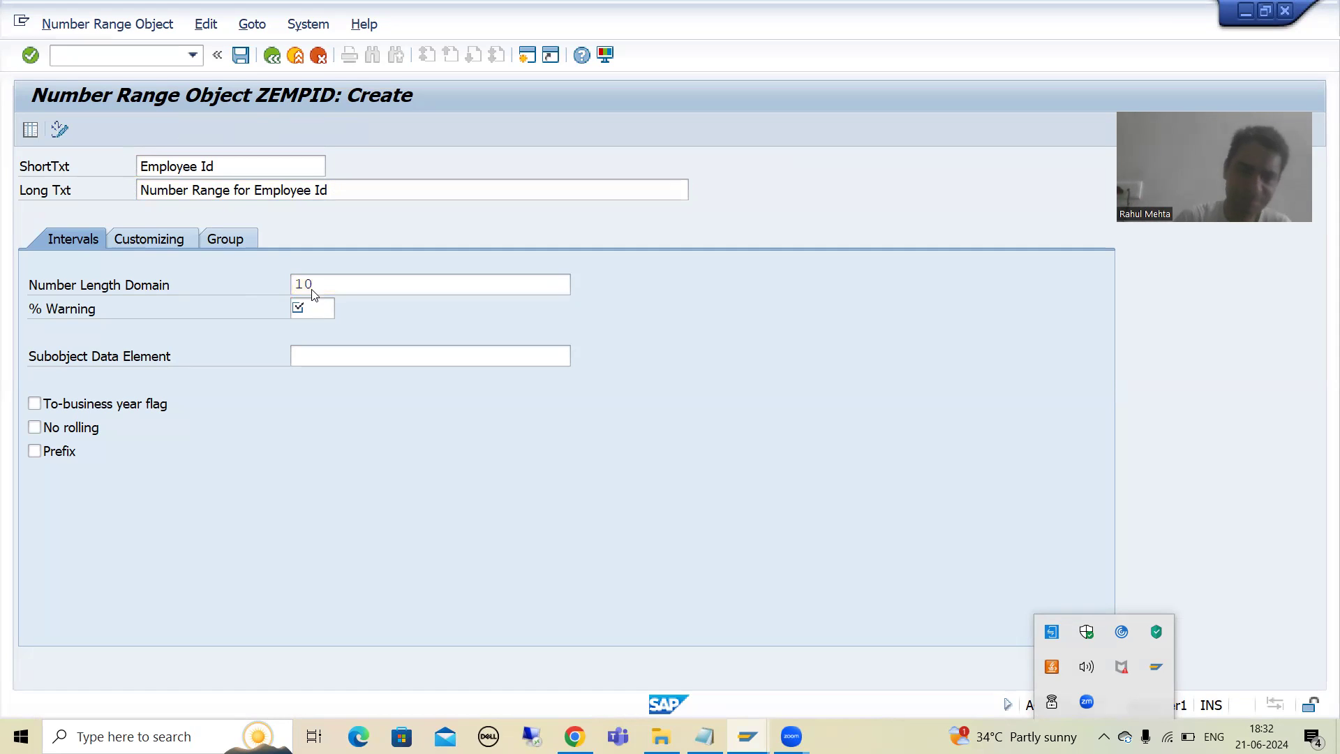
pyautogui.click(302, 306)
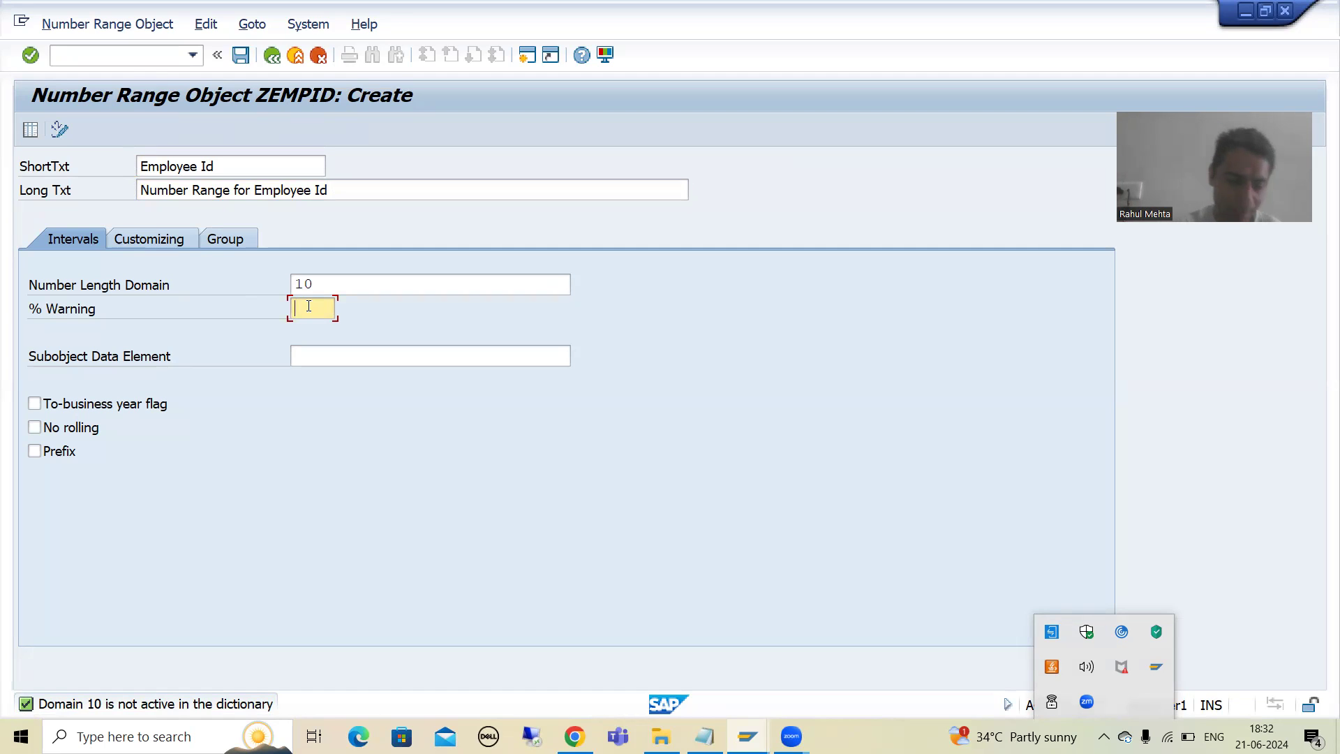
# Open a new Notepad document and note the example number range 1 to 10000.
pyautogui.press('super+r')
pyautogui.write('notepad')
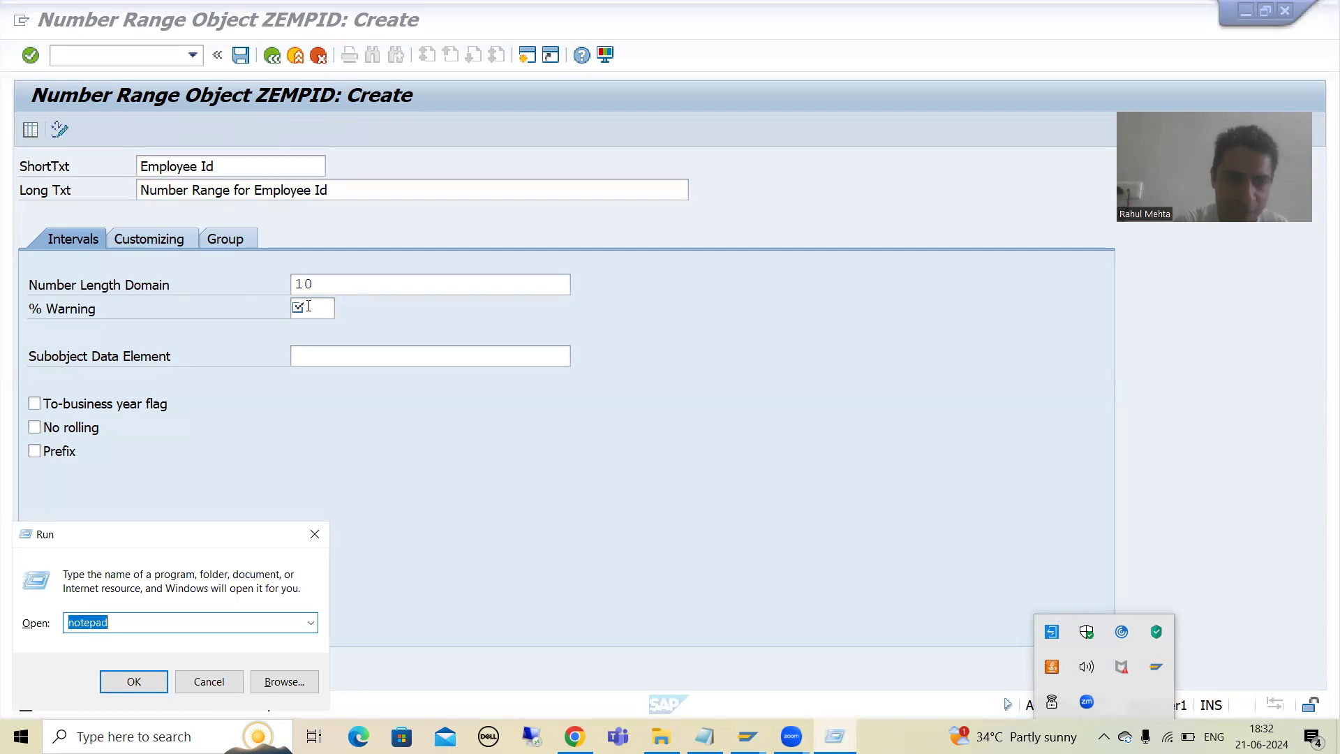
pyautogui.press('Return')
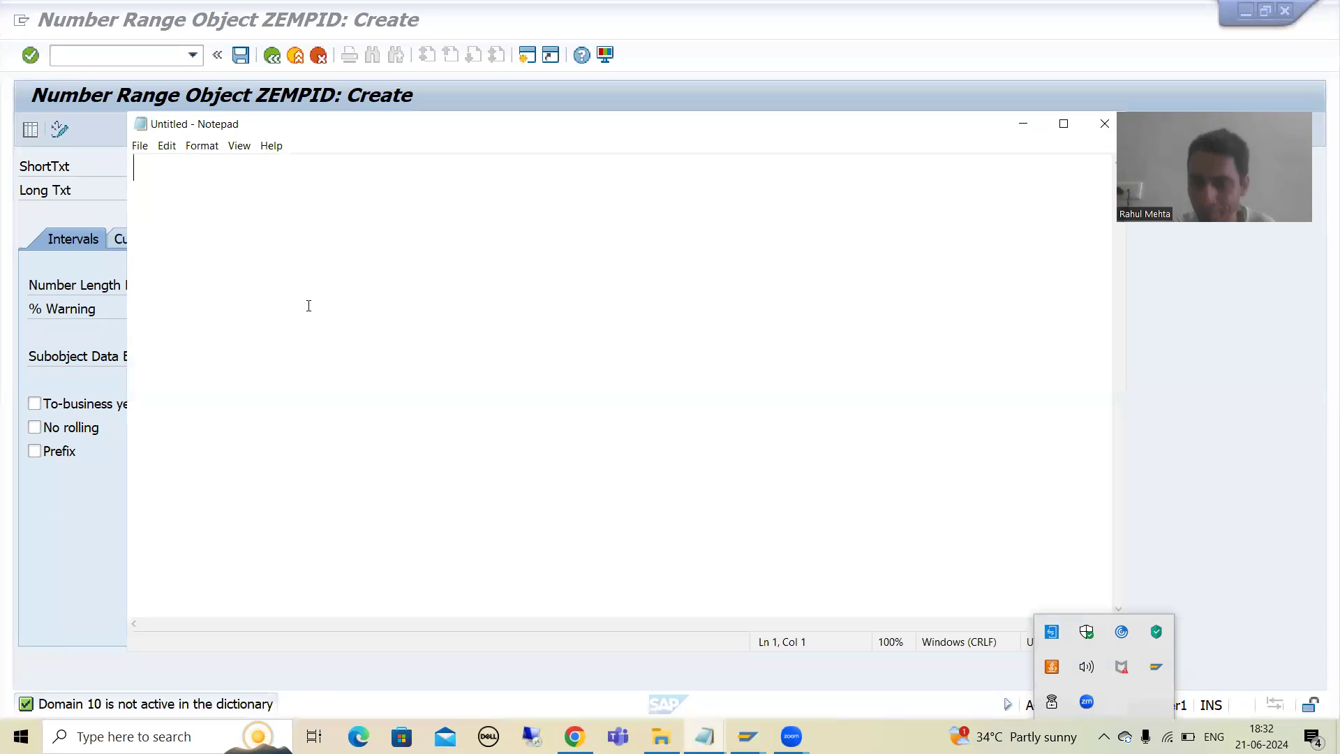
pyautogui.write('1  to 10000')
pyautogui.press('Return')
pyautogui.press('Return')
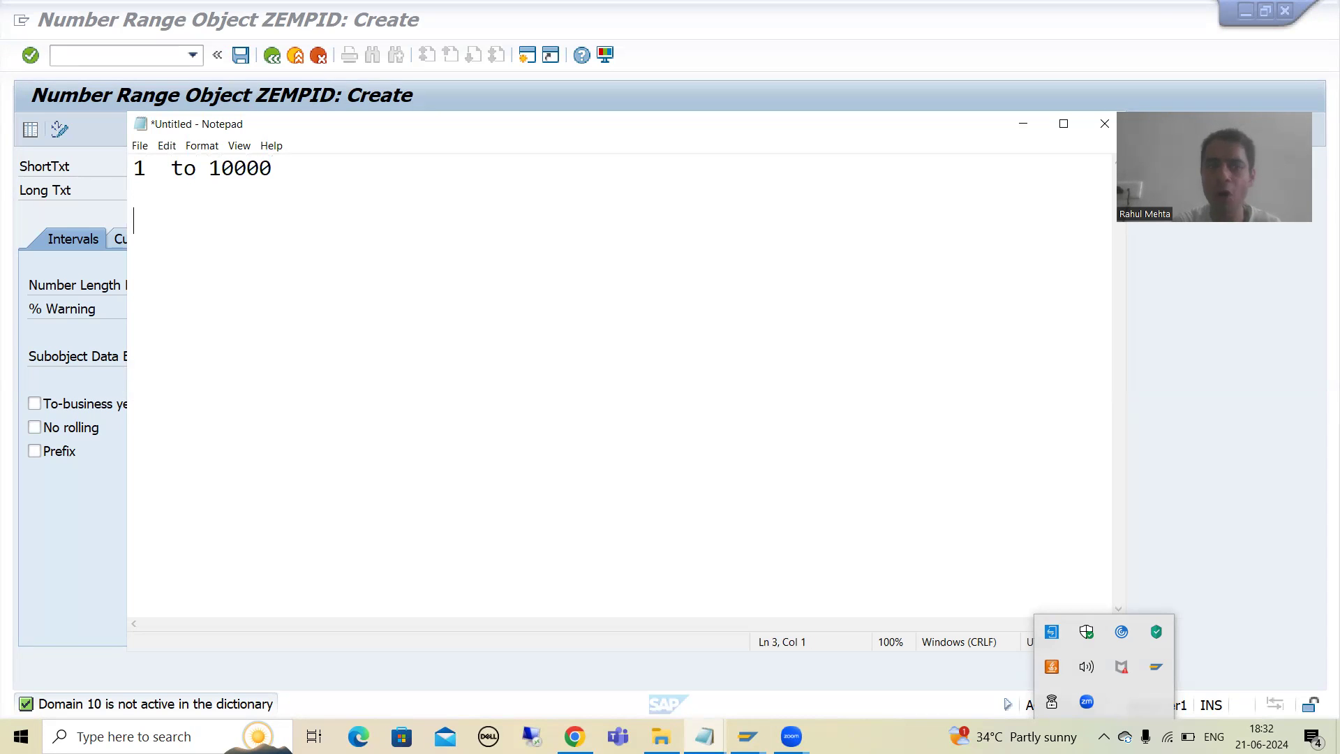
# Add 9000 beneath the example range in Notepad, highlighting the 10000 upper limit and the new 9000 value.
pyautogui.click(56, 324)
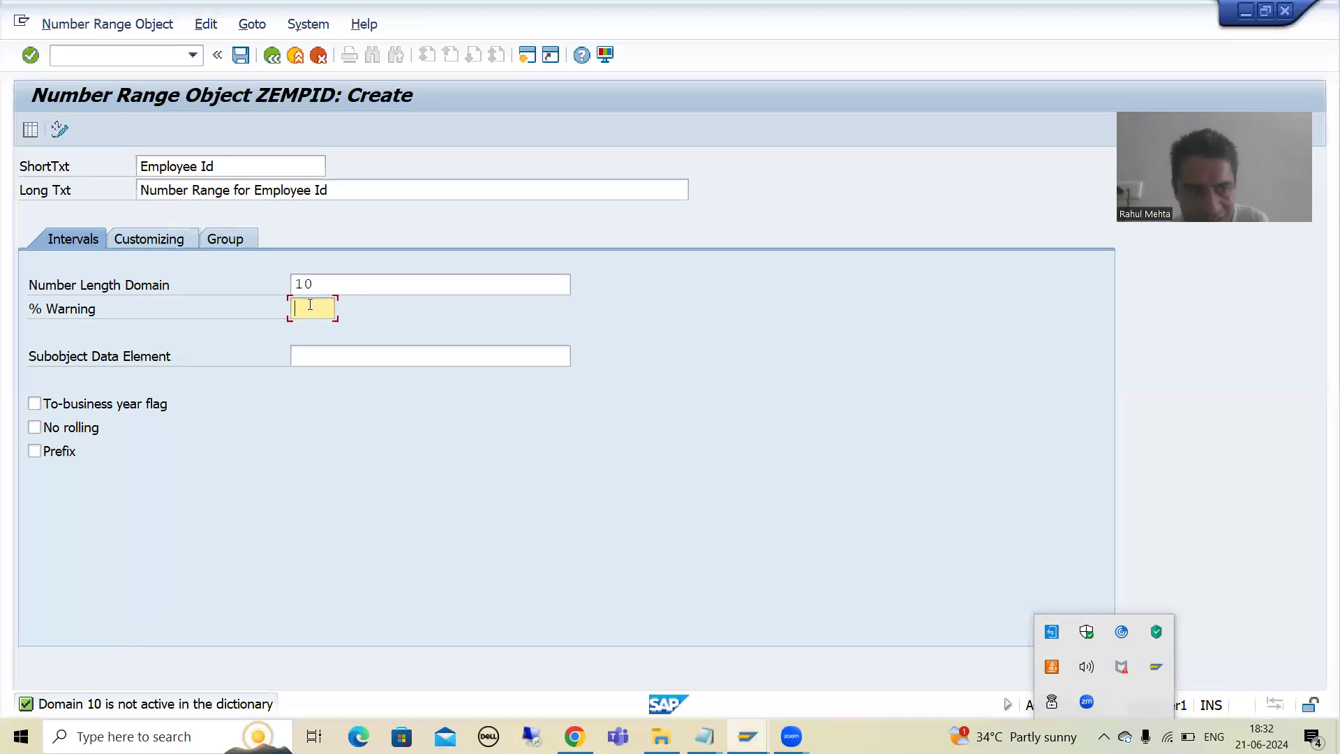
pyautogui.hotkey('alt', 'Tab')
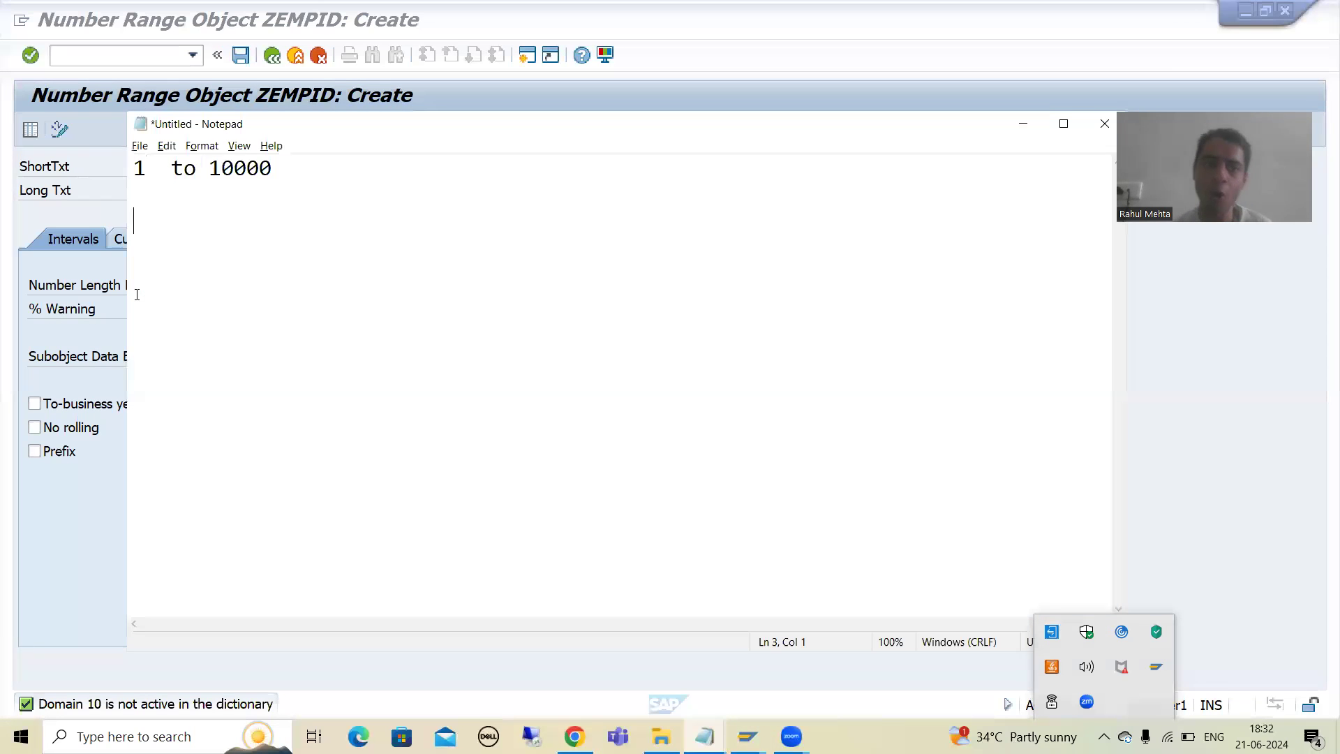
pyautogui.write('9000')
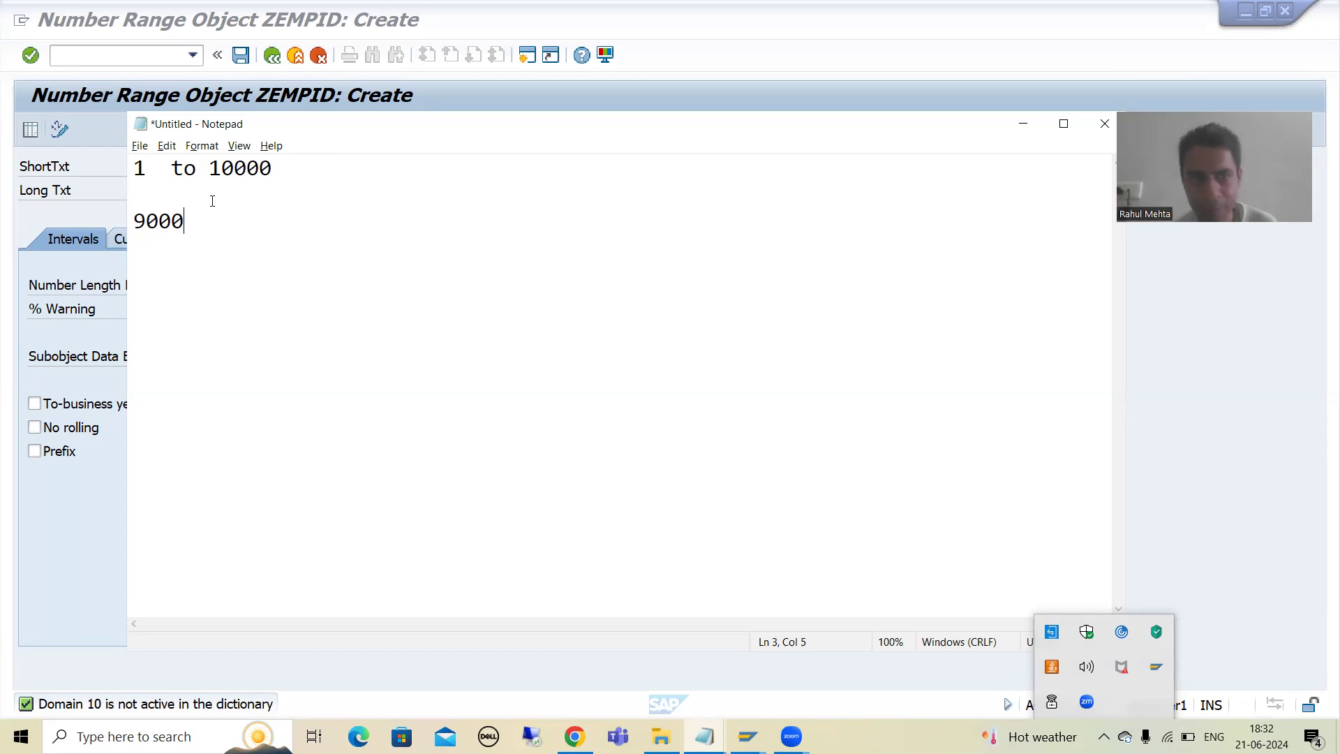
pyautogui.moveTo(209, 169); pyautogui.dragTo(280, 169)
pyautogui.moveTo(199, 225); pyautogui.dragTo(131, 223)
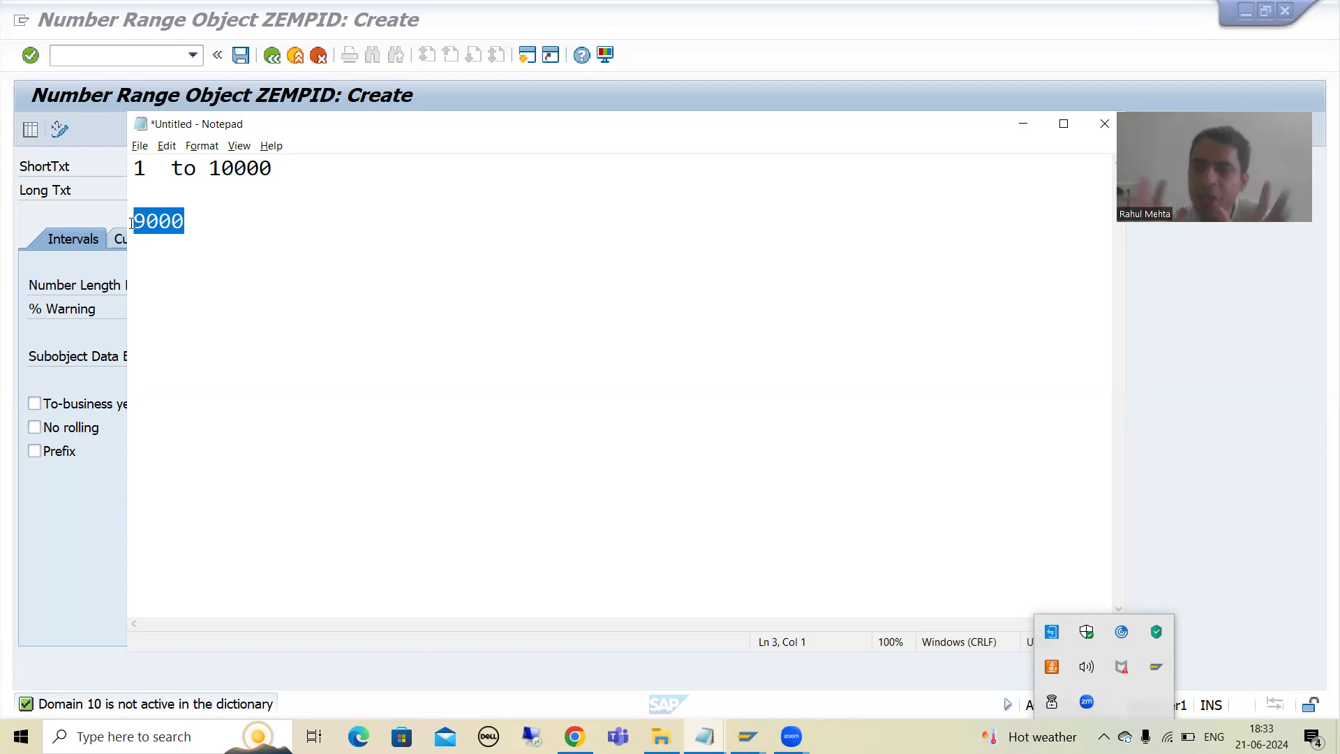
# Set the warning percentage to 90 in SAP, and add 9001 on a line under 9000 in Notepad.
pyautogui.hotkey('alt', 'Tab')
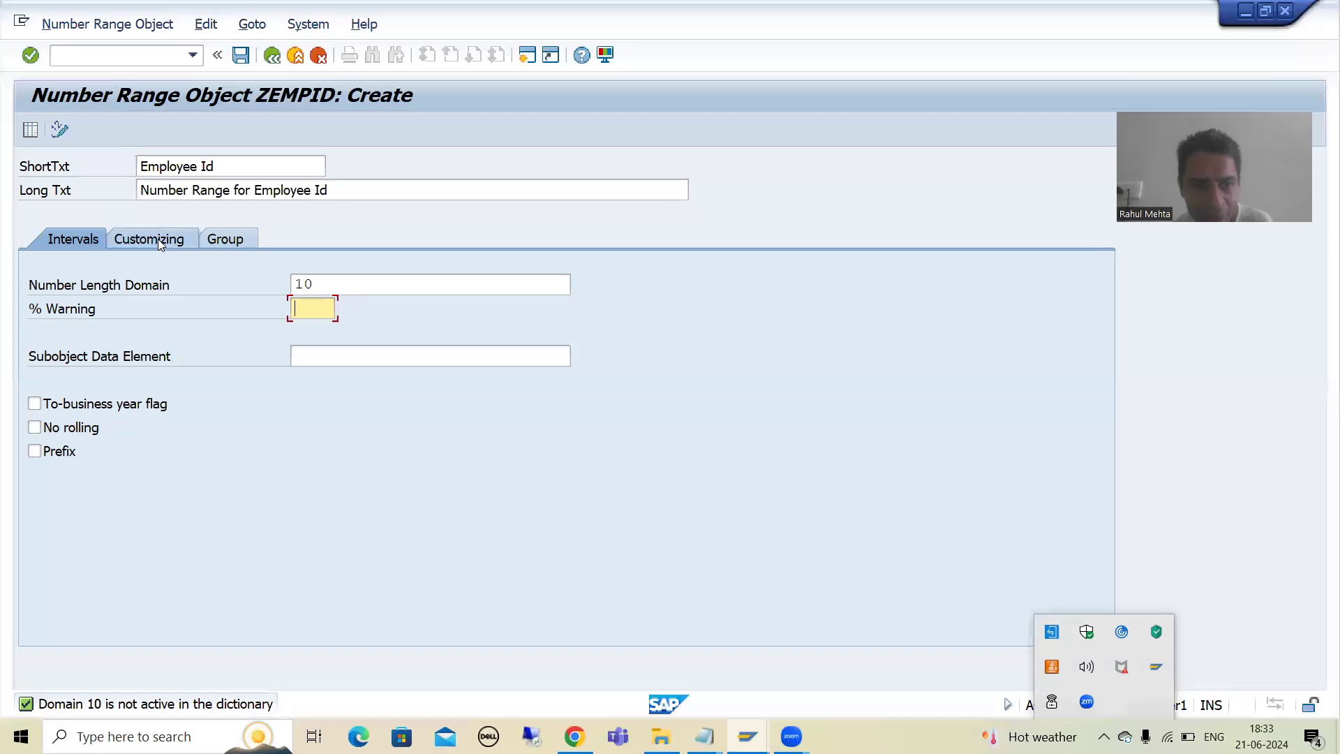
pyautogui.write('90')
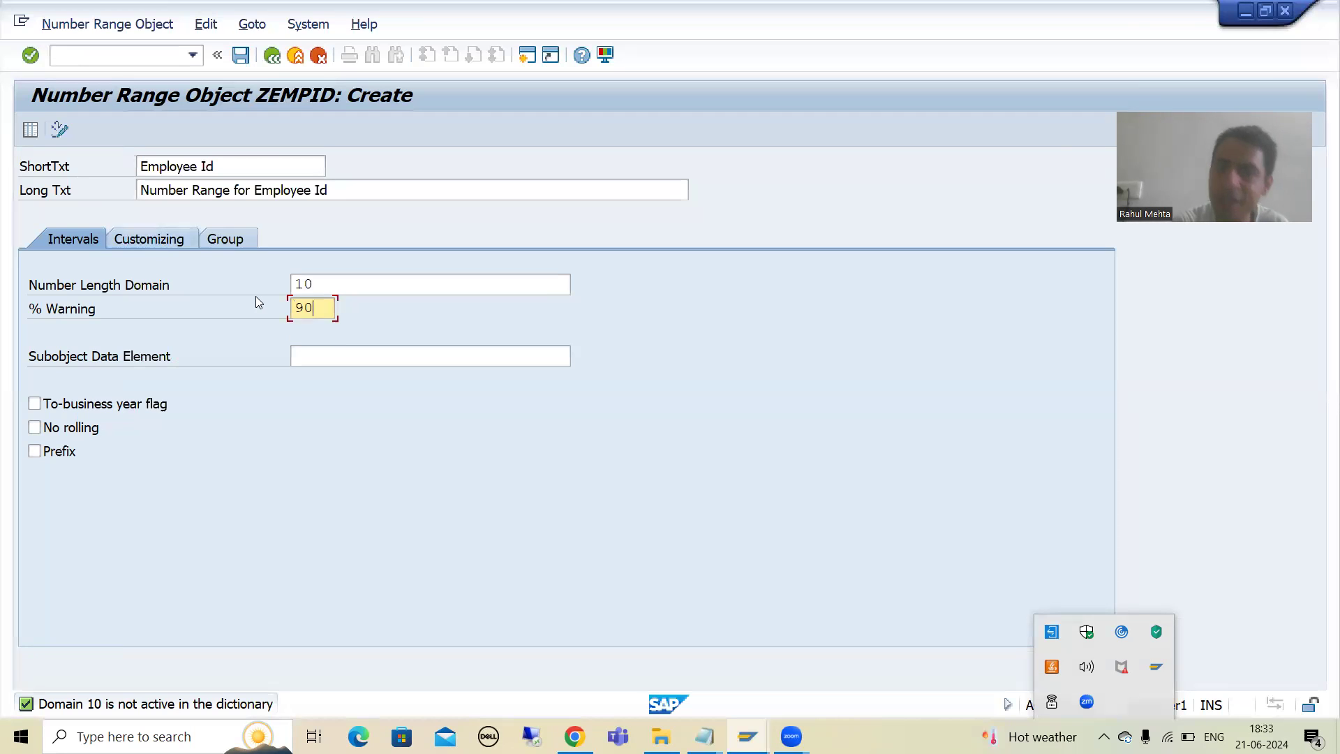
pyautogui.hotkey('alt', 'Tab')
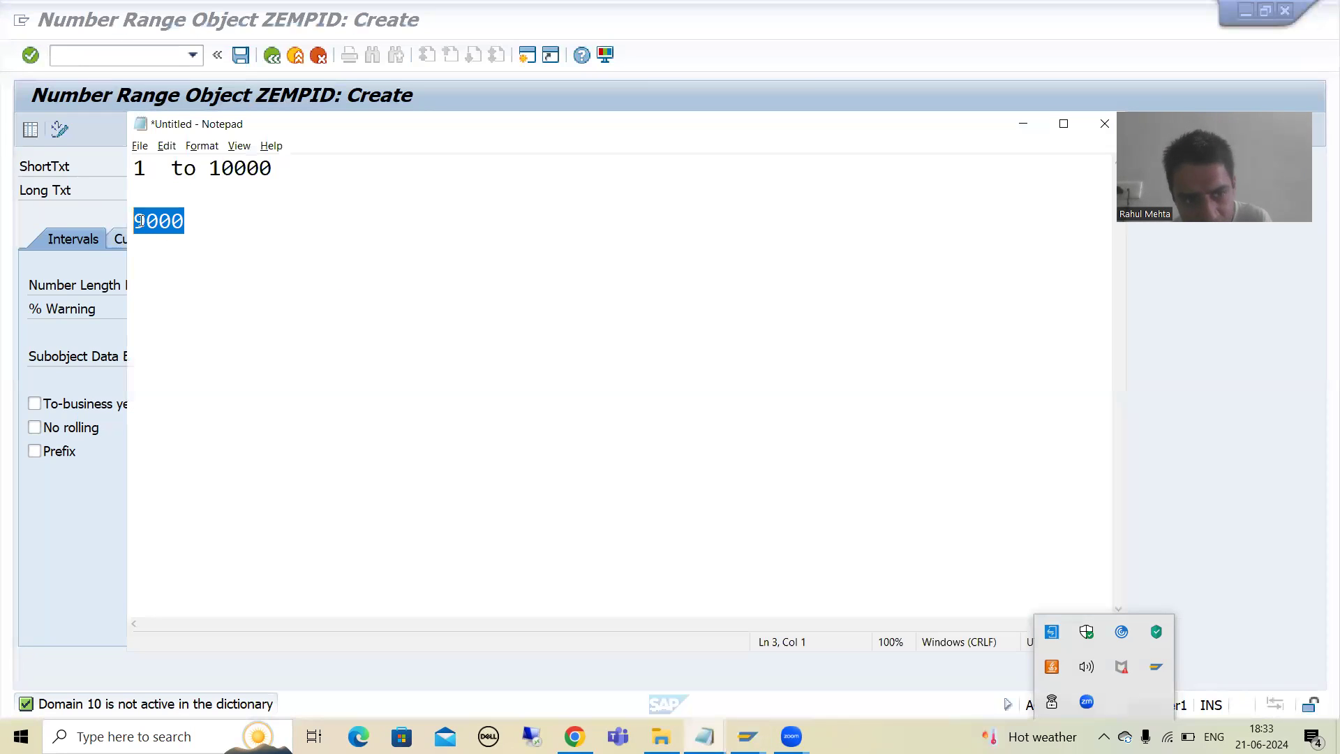
pyautogui.click(185, 220)
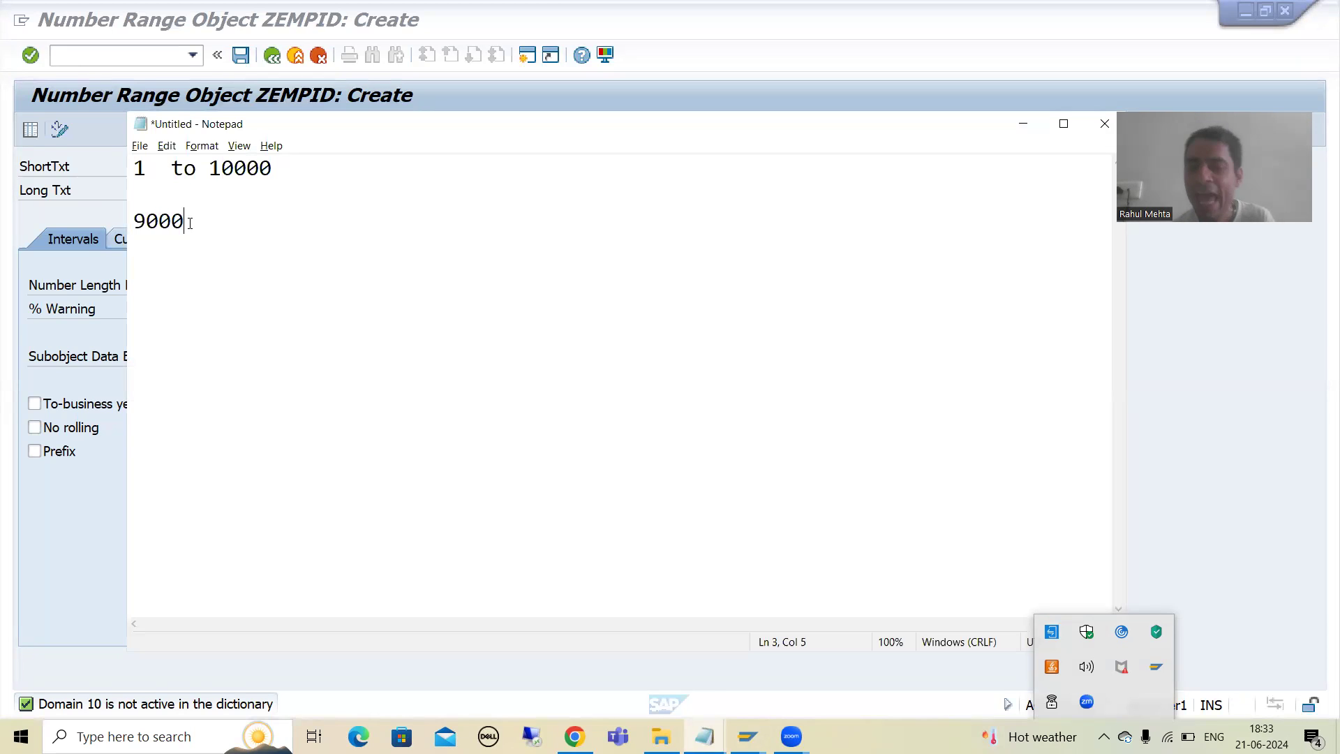
pyautogui.press('Return')
pyautogui.write('9001')
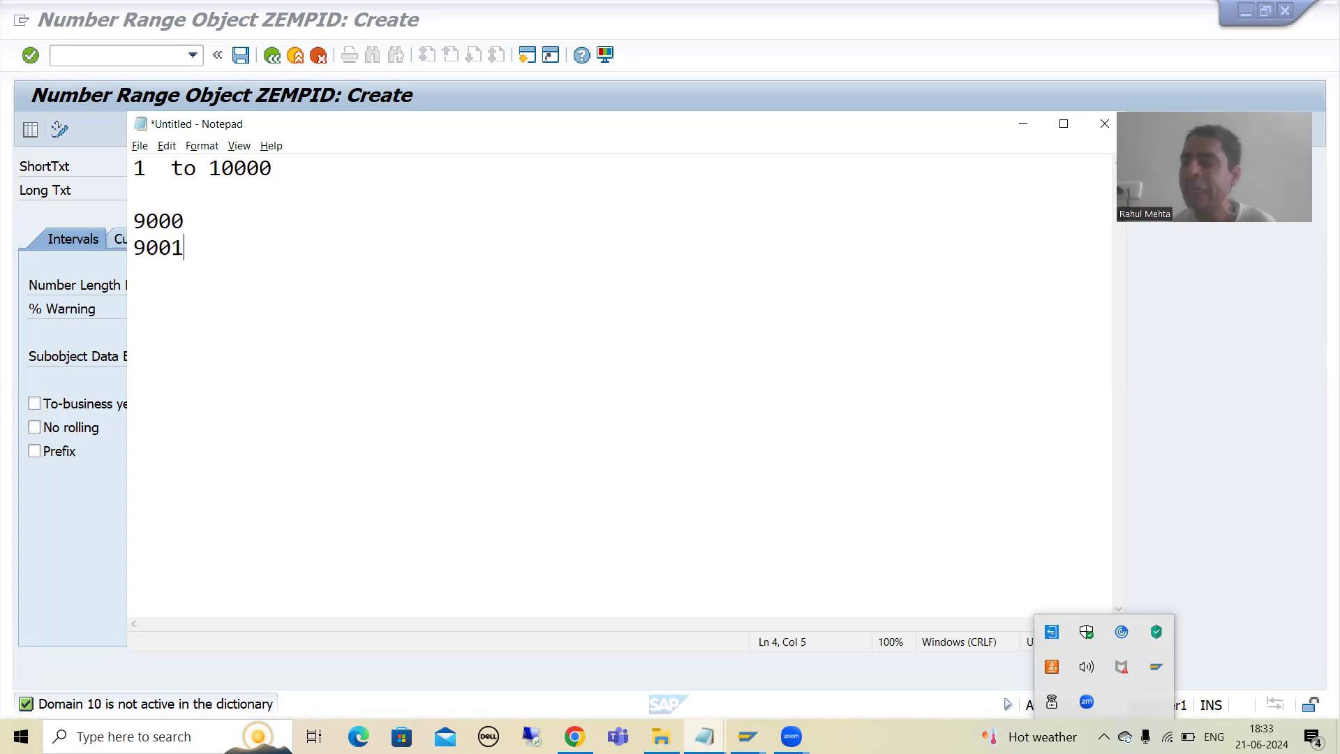
# Return to the SAP number range object and set its warning percentage to 10.
pyautogui.hotkey('alt', 'Tab')
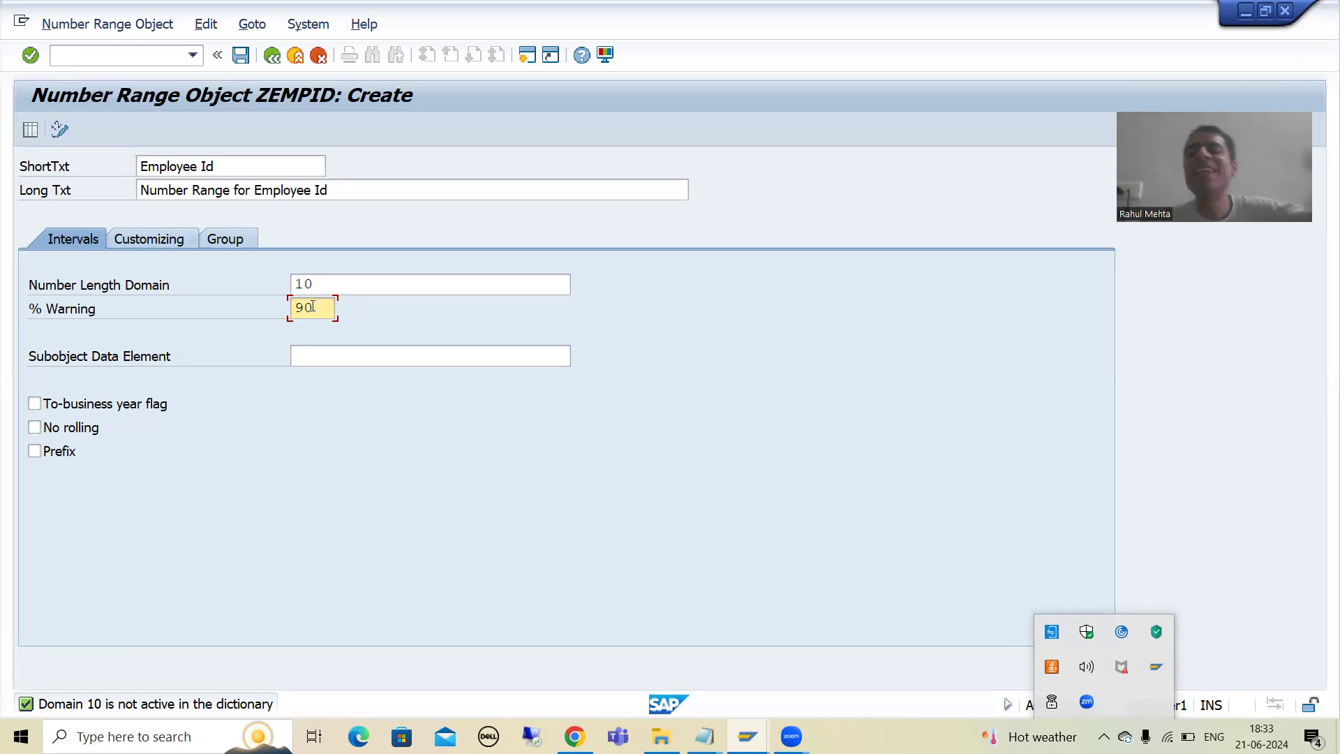
pyautogui.hotkey('alt', 'Tab')
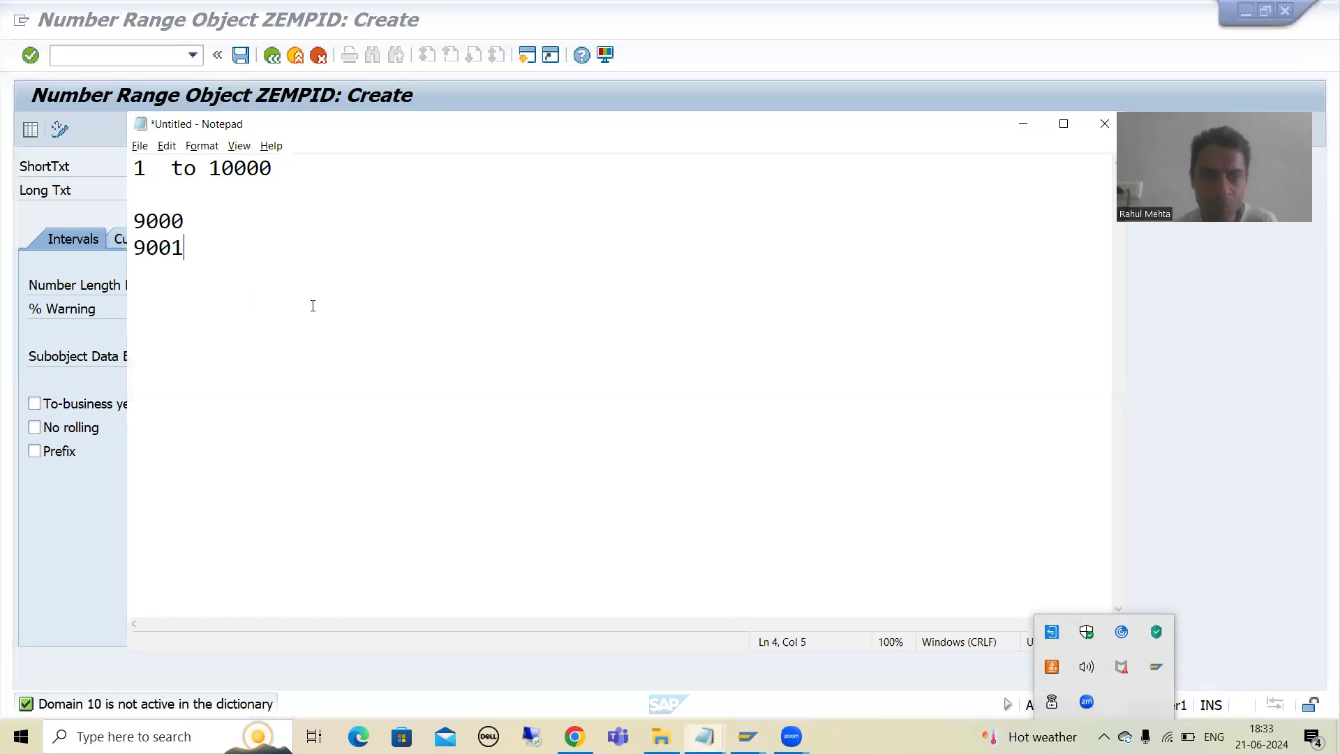
pyautogui.hotkey('alt', 'Tab')
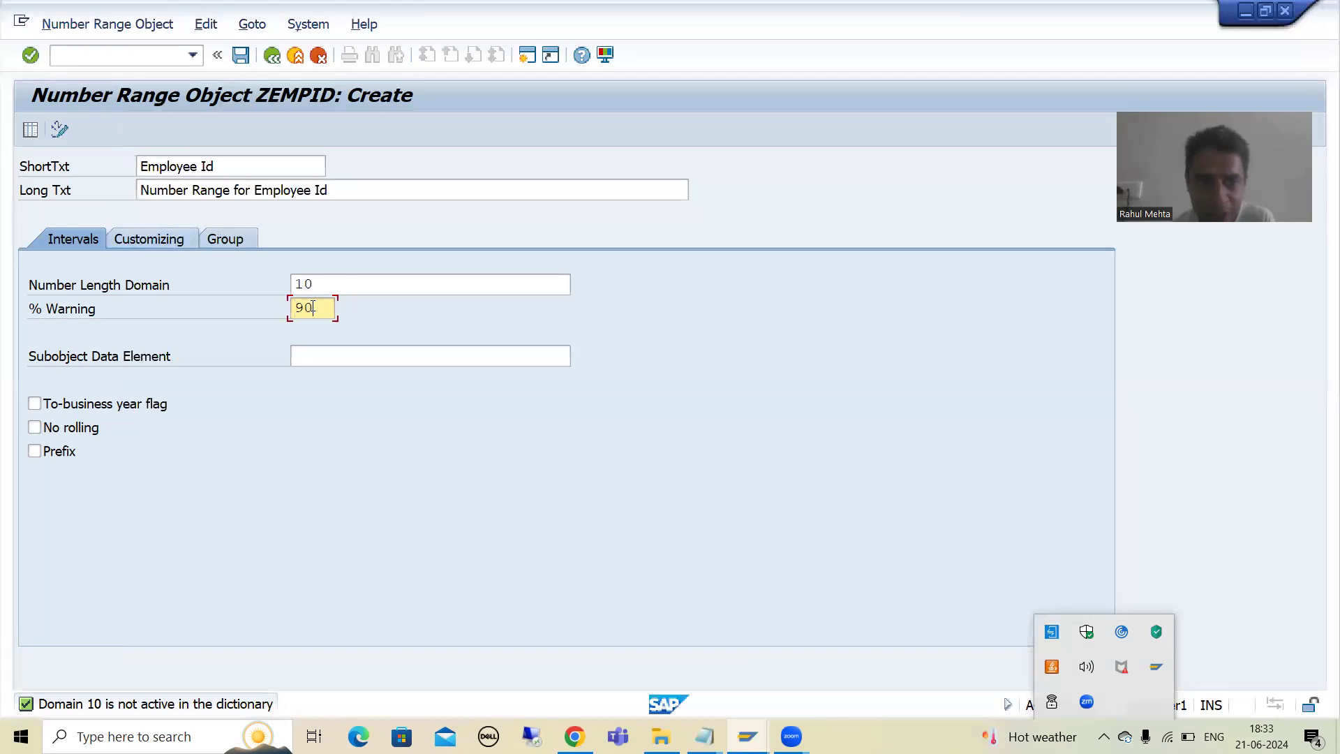
pyautogui.press('BackSpace')
pyautogui.press('BackSpace')
pyautogui.write('10')
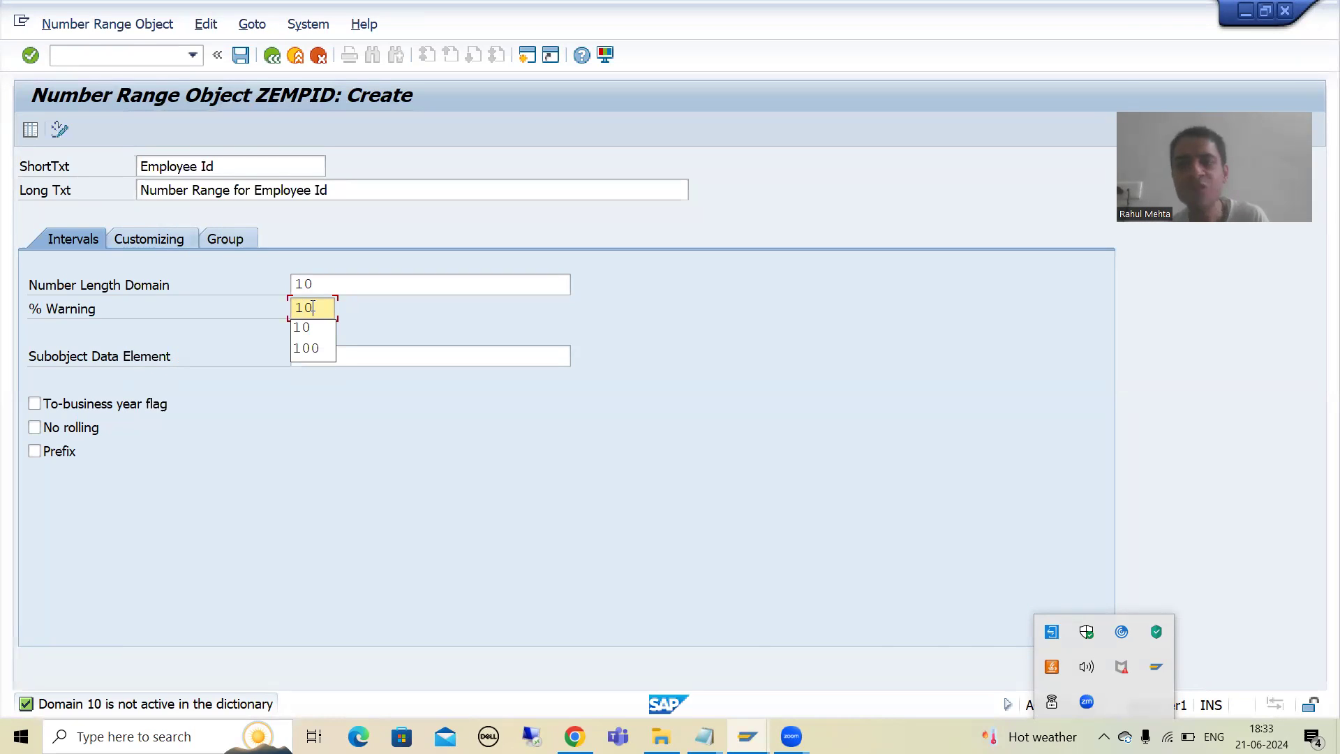
# In Notepad, add 1000 below the example range and delete the 9000 and 9001 lines.
pyautogui.hotkey('alt', 'Tab')
pyautogui.click(190, 204)
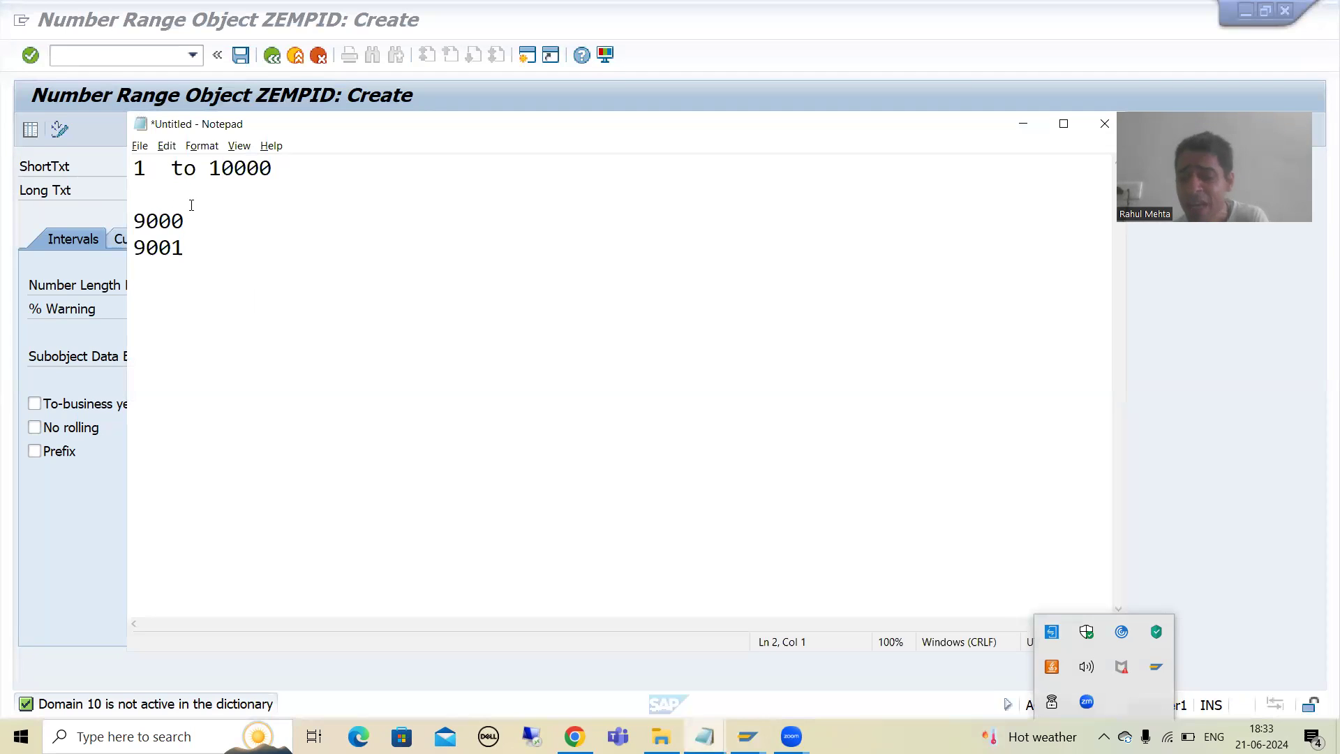
pyautogui.press('Return')
pyautogui.press('Return')
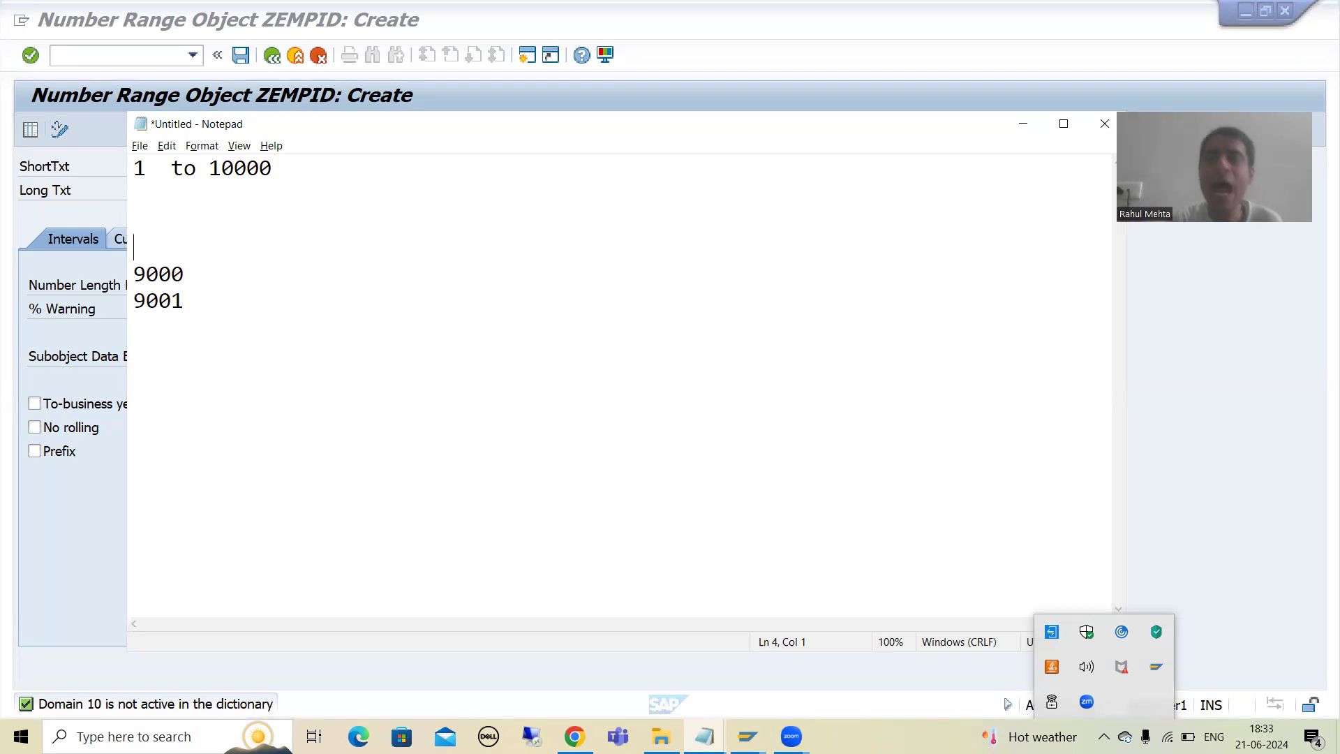
pyautogui.write('1000')
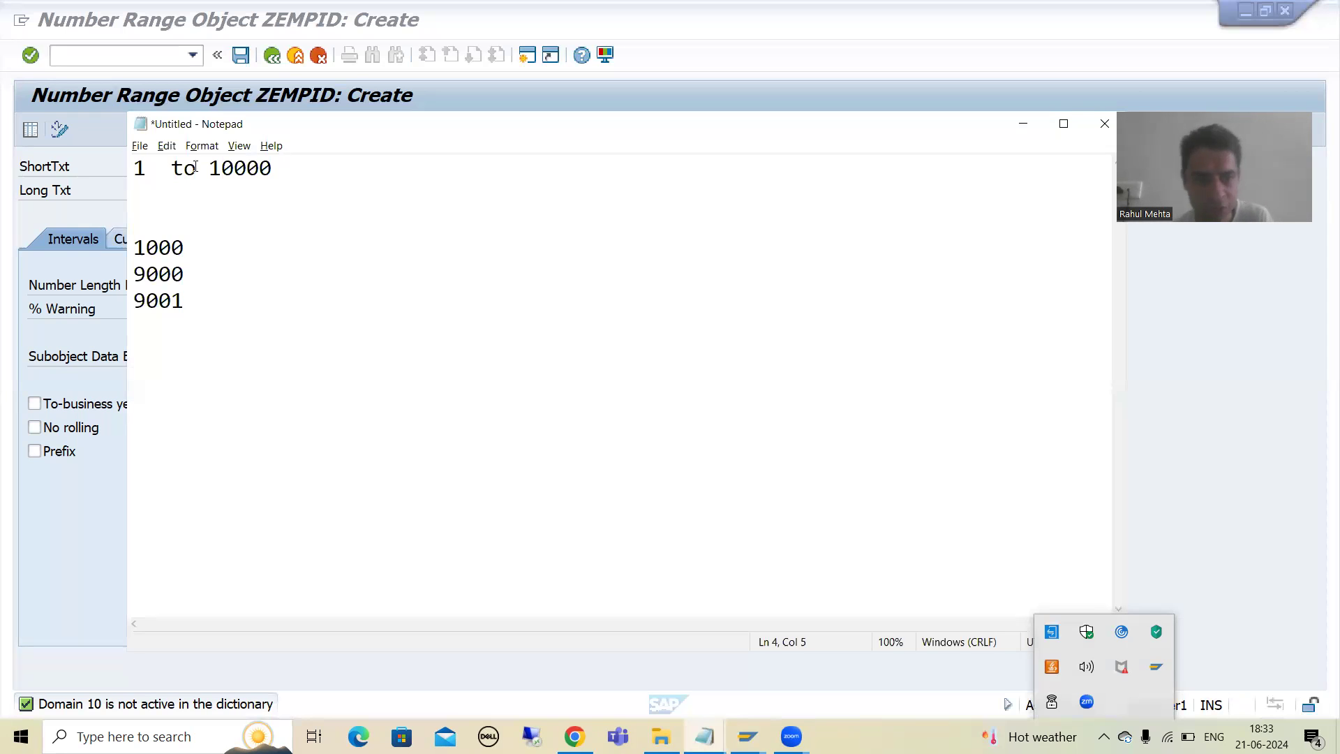
pyautogui.moveTo(184, 302); pyautogui.dragTo(128, 268)
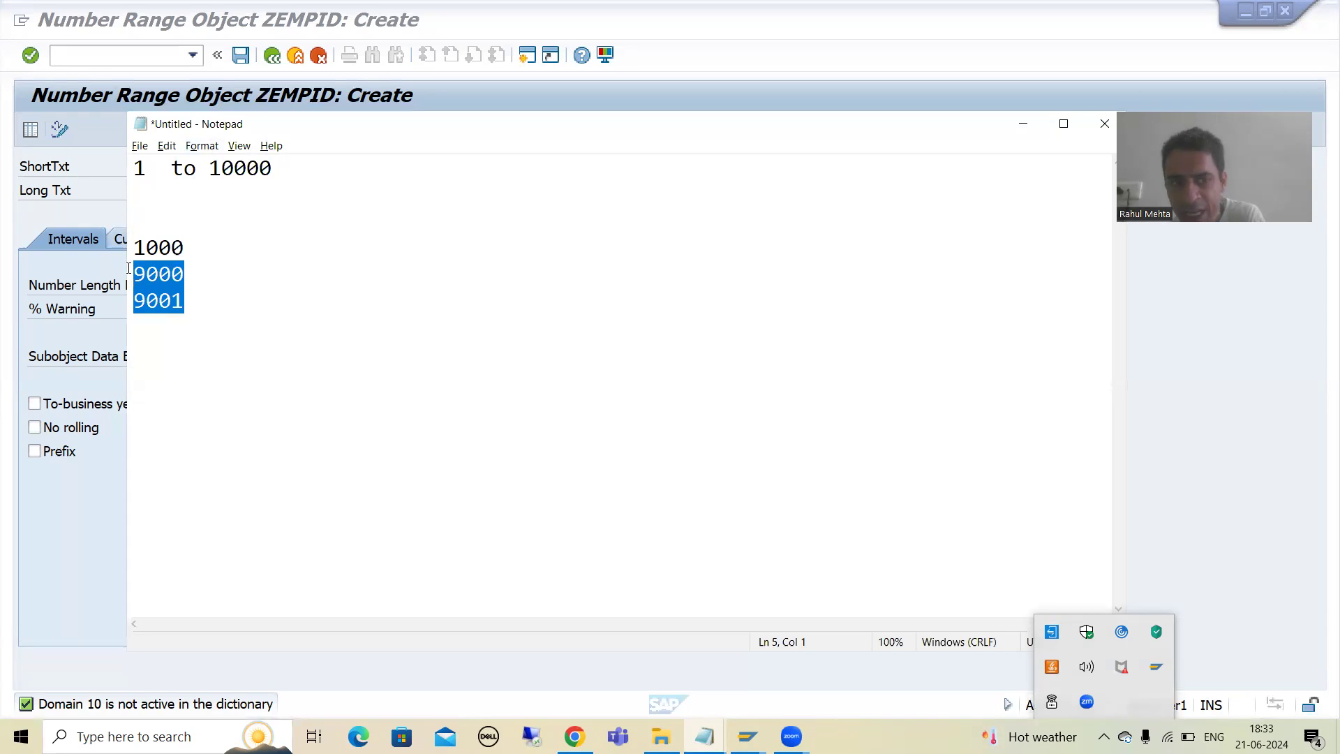
pyautogui.press('Delete')
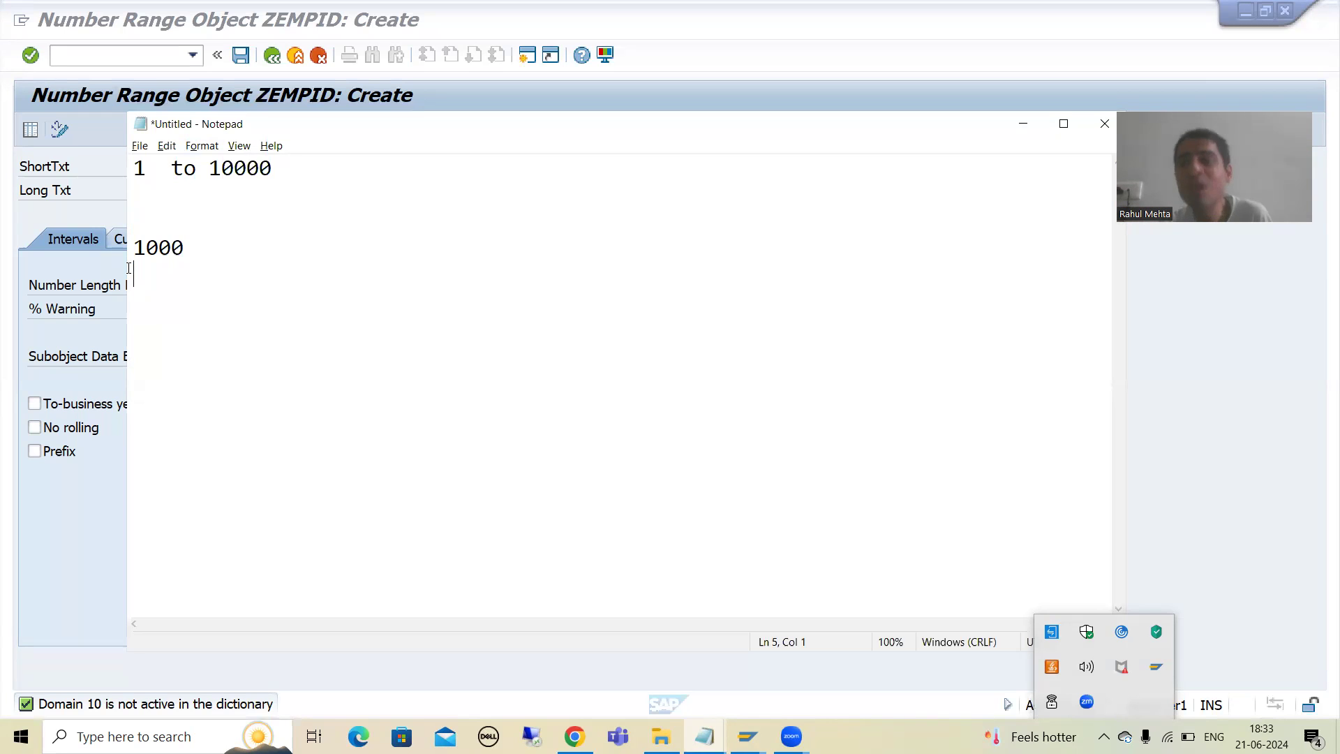
# Highlight the 10000 upper limit in Notepad, and set the SAP number range object's warning percentage to 50.
pyautogui.hotkey('alt', 'Tab')
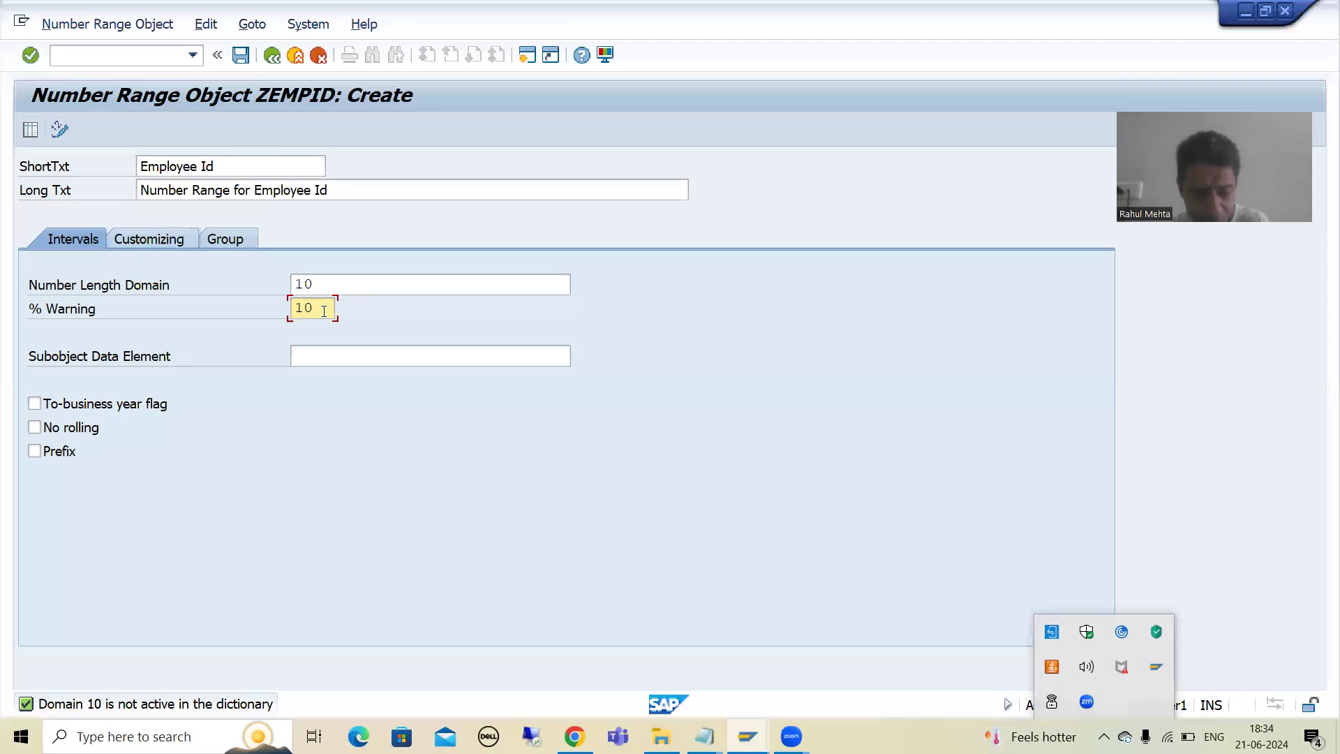
pyautogui.hotkey('alt', 'Tab')
pyautogui.moveTo(208, 167); pyautogui.dragTo(284, 165)
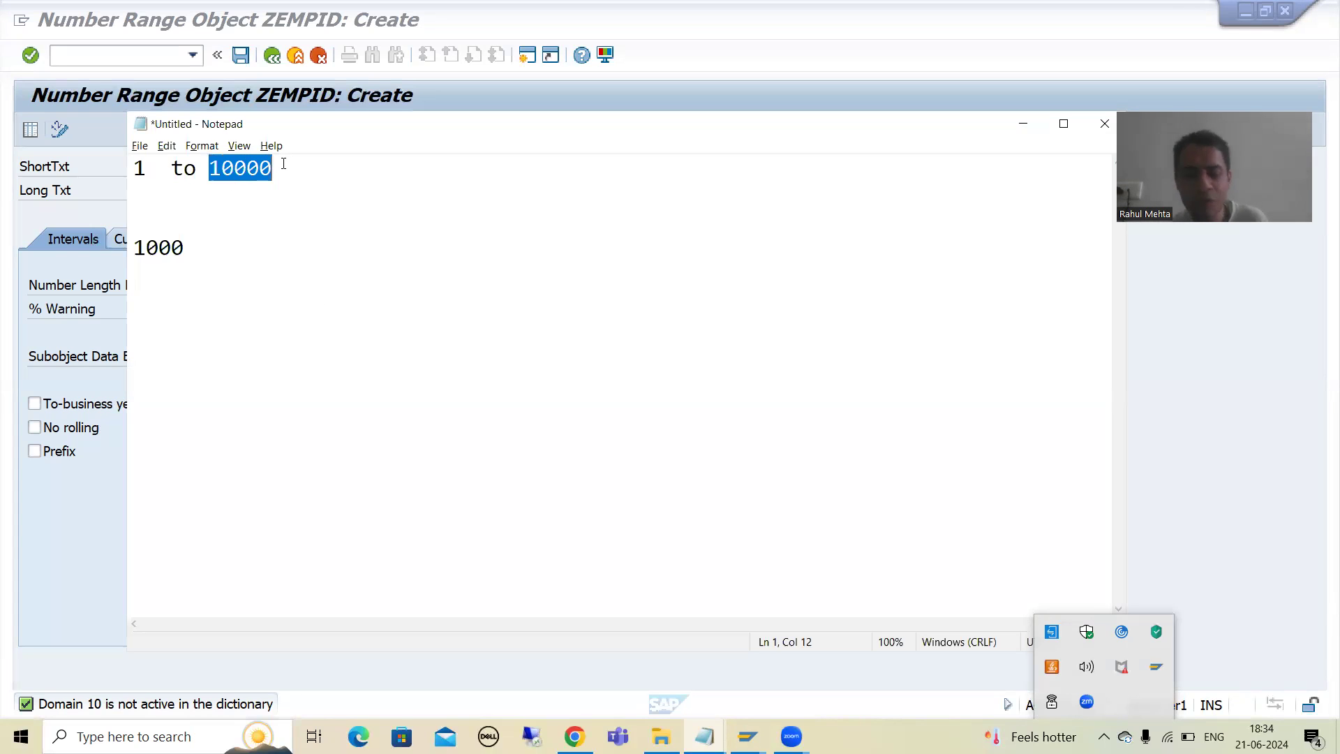
pyautogui.hotkey('alt', 'Tab')
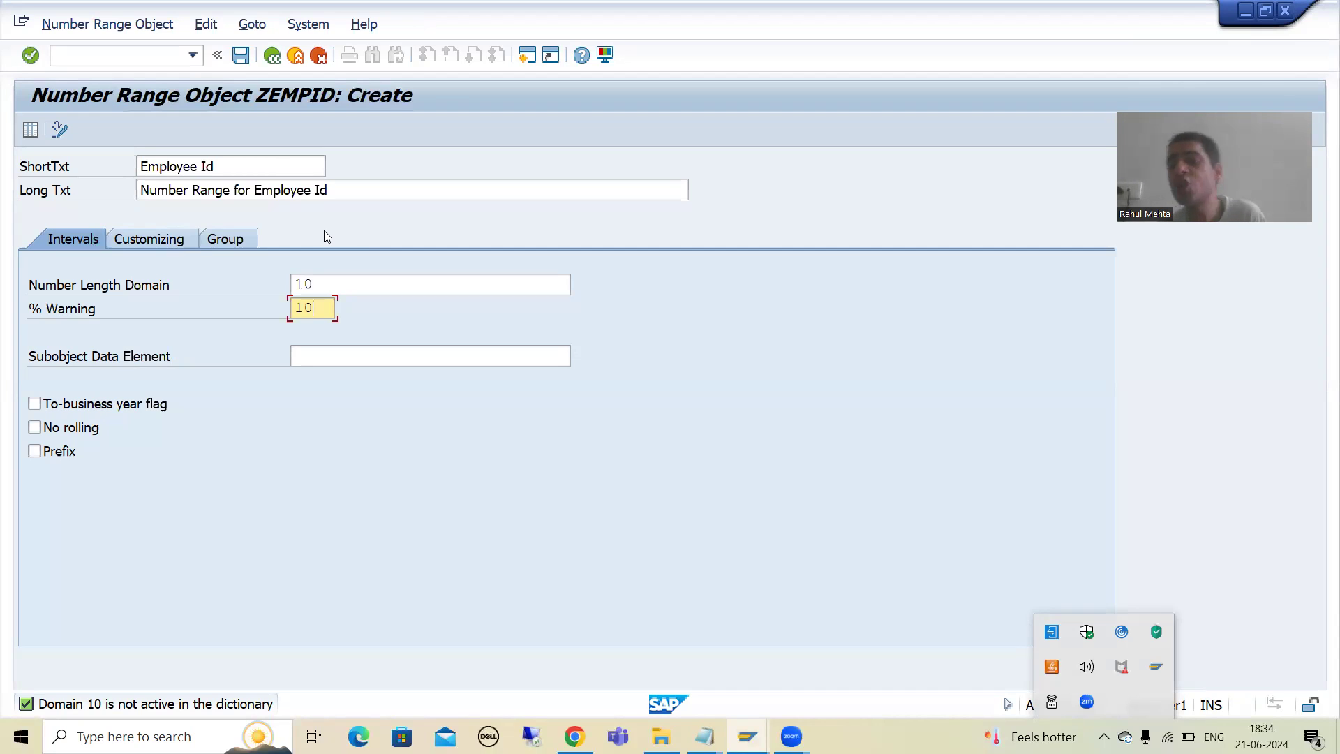
pyautogui.press('BackSpace')
pyautogui.press('BackSpace')
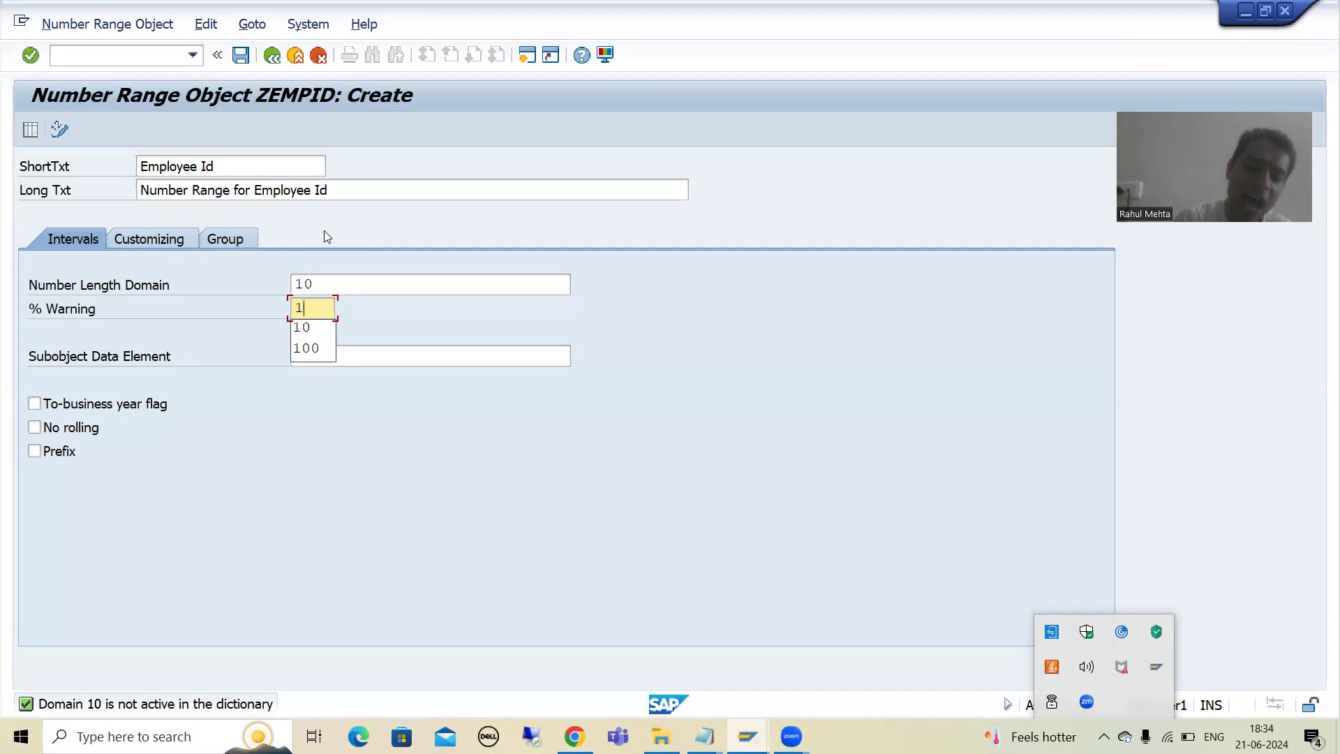
pyautogui.write('50')
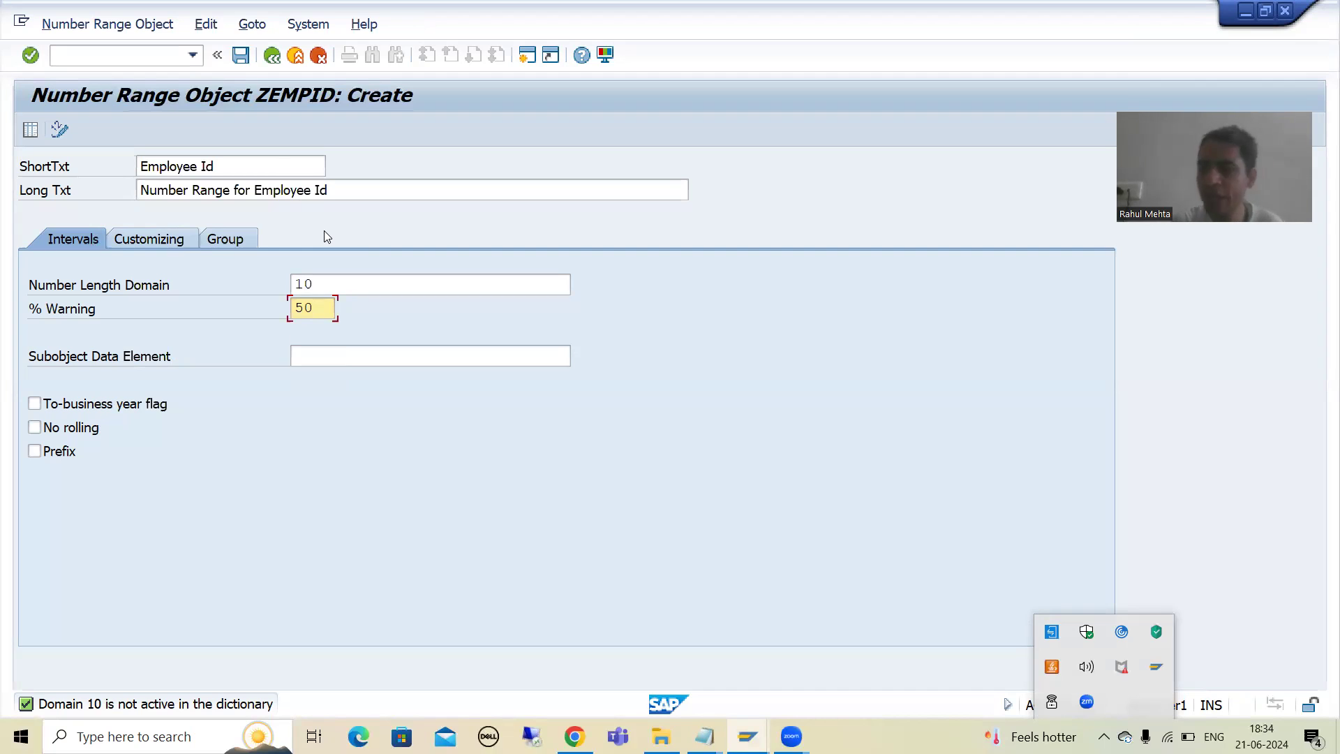
pyautogui.press('Return')
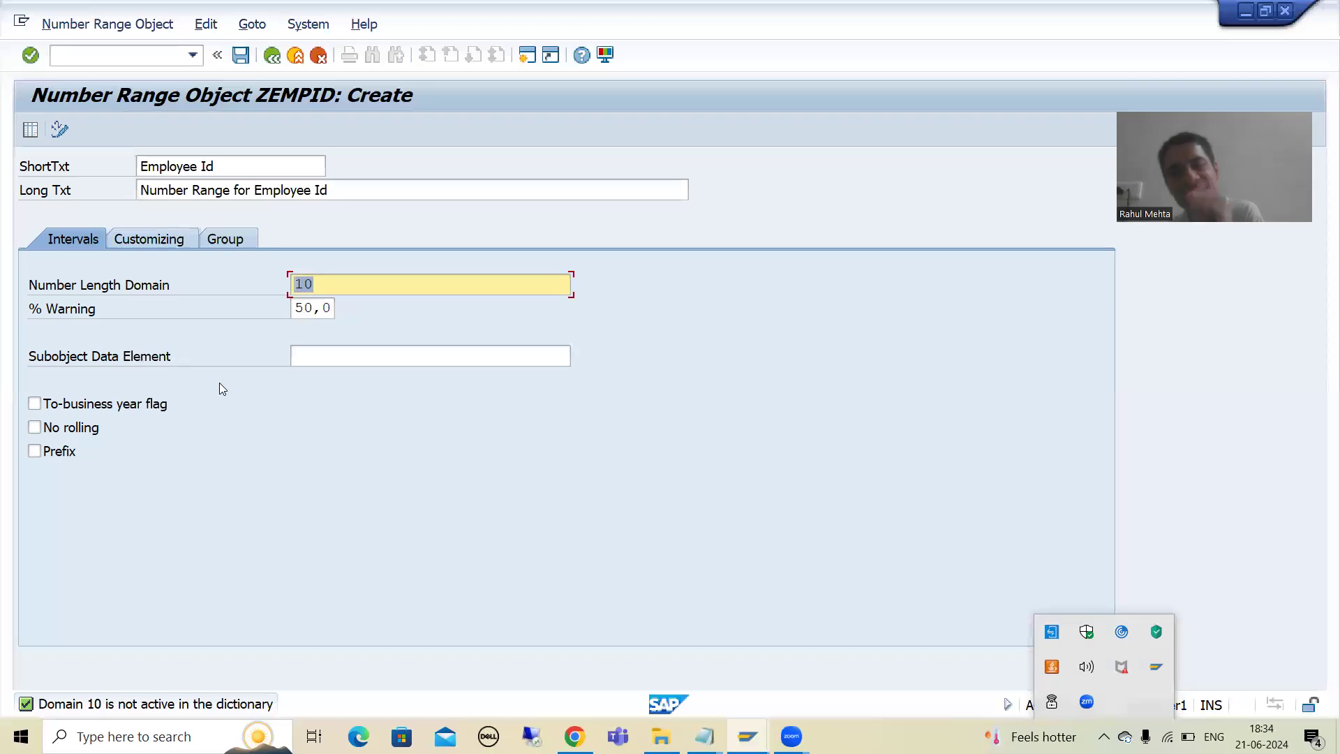
# Try No Buffering and Parallel Buffering as the buffering type in the number range object's customizing settings.
pyautogui.click(148, 242)
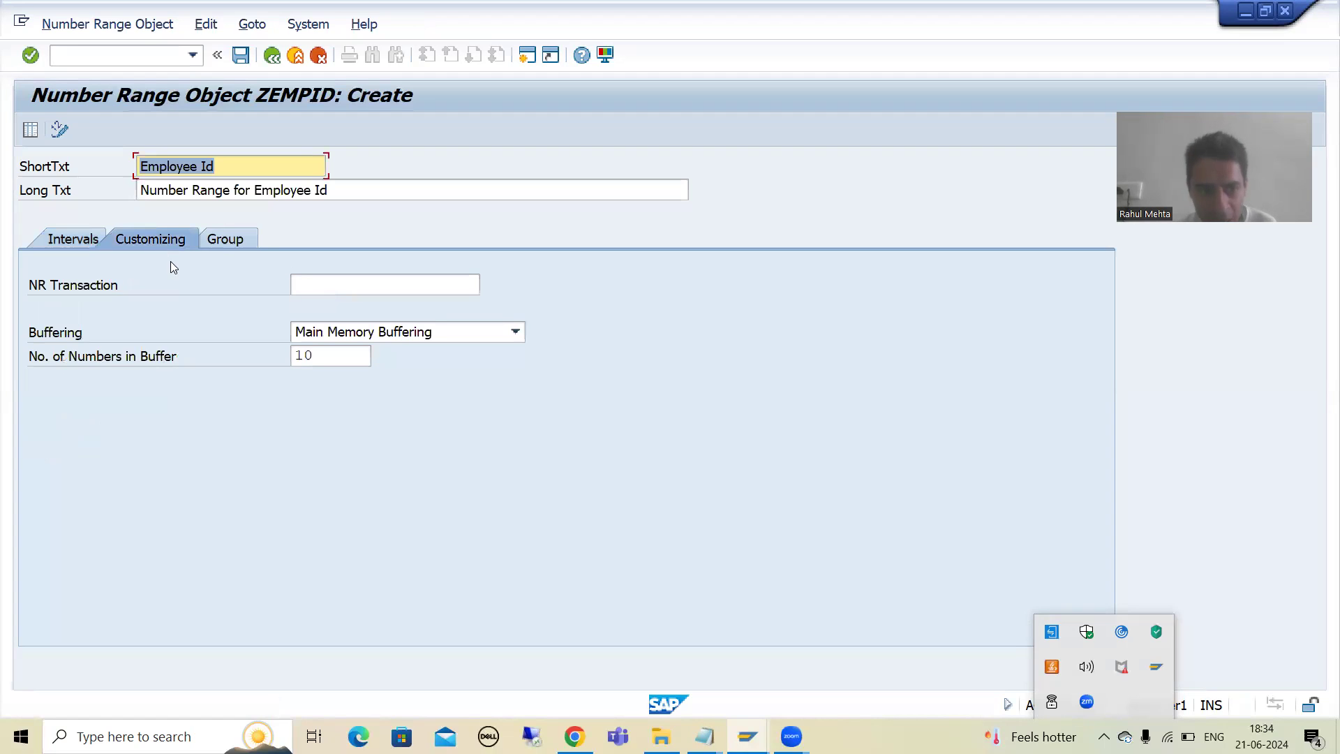
pyautogui.click(319, 333)
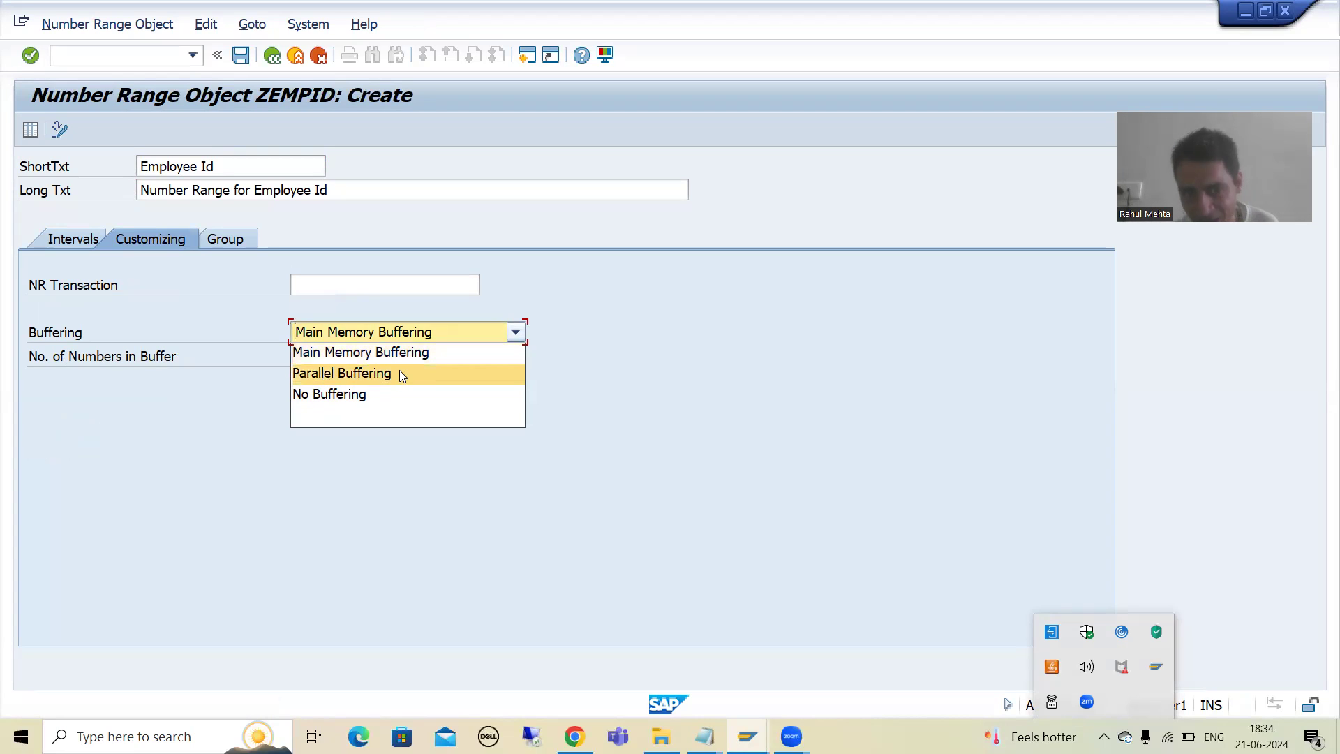
pyautogui.click(323, 395)
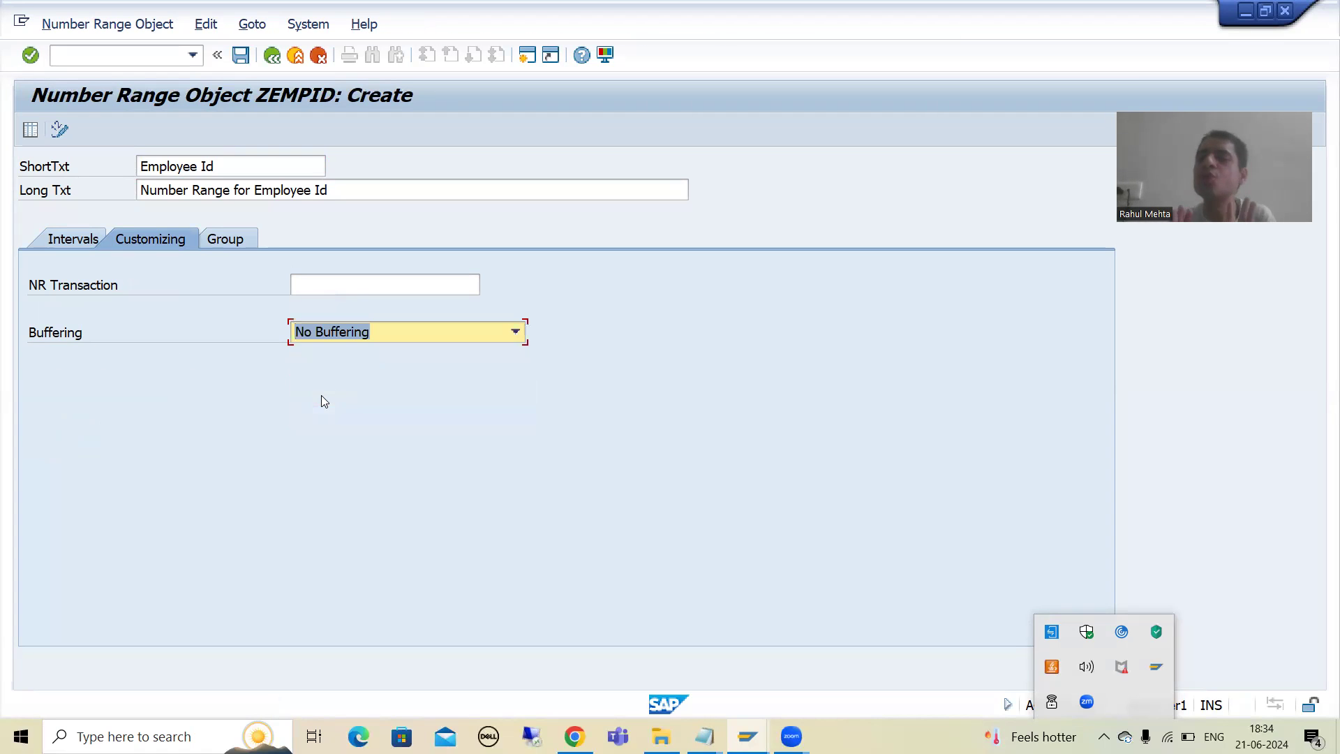
pyautogui.click(349, 332)
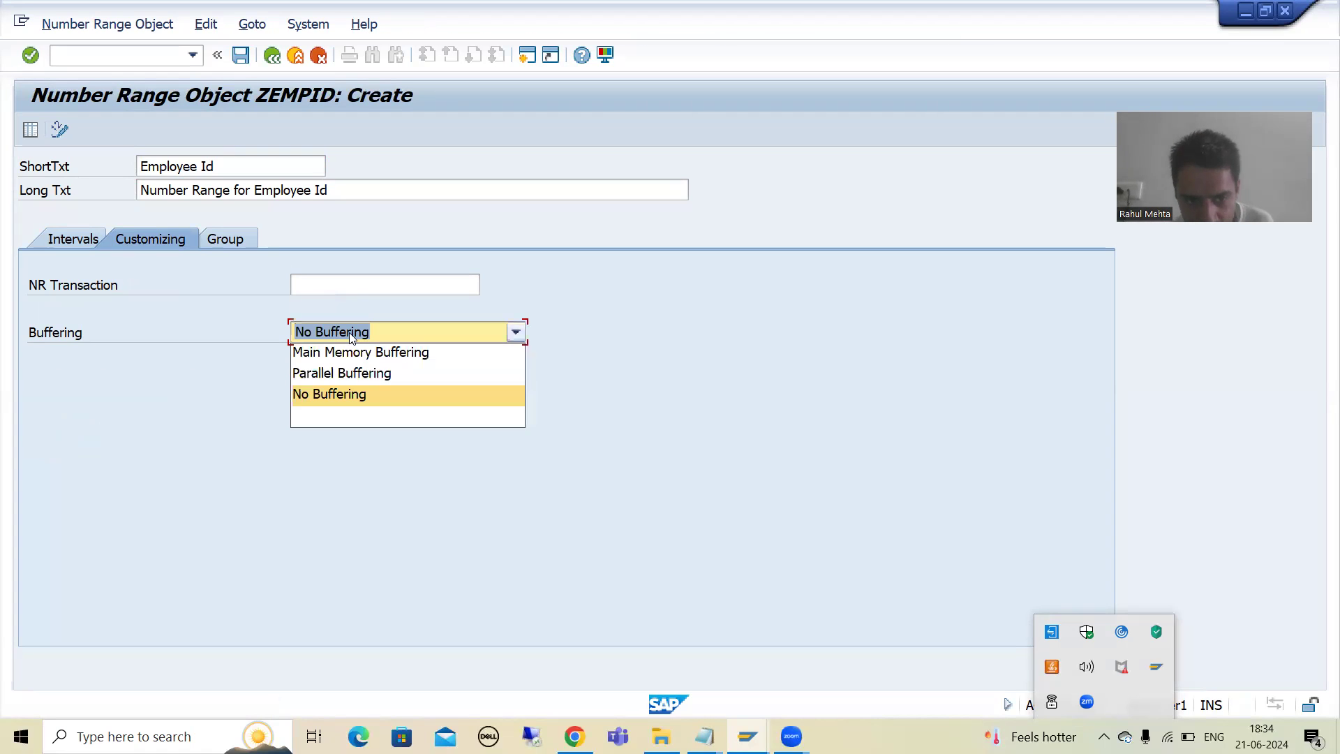
pyautogui.click(327, 375)
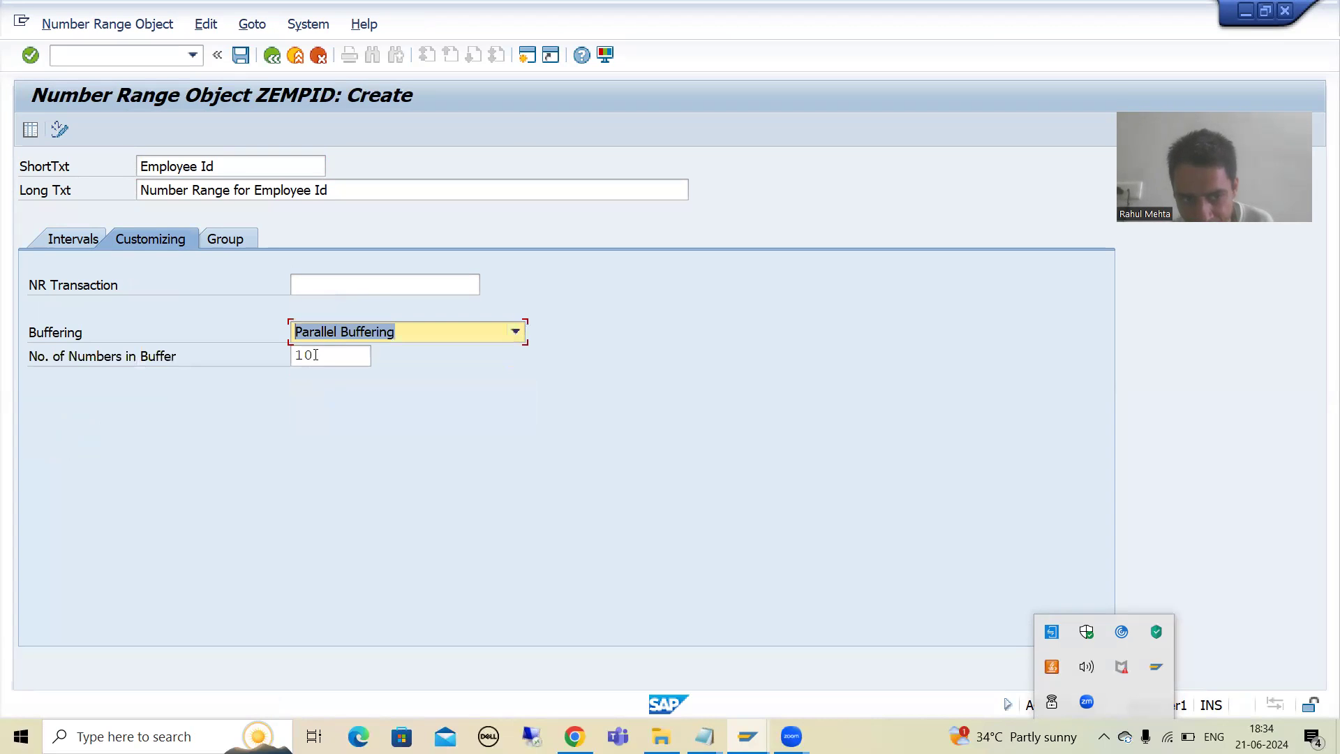
pyautogui.click(311, 355)
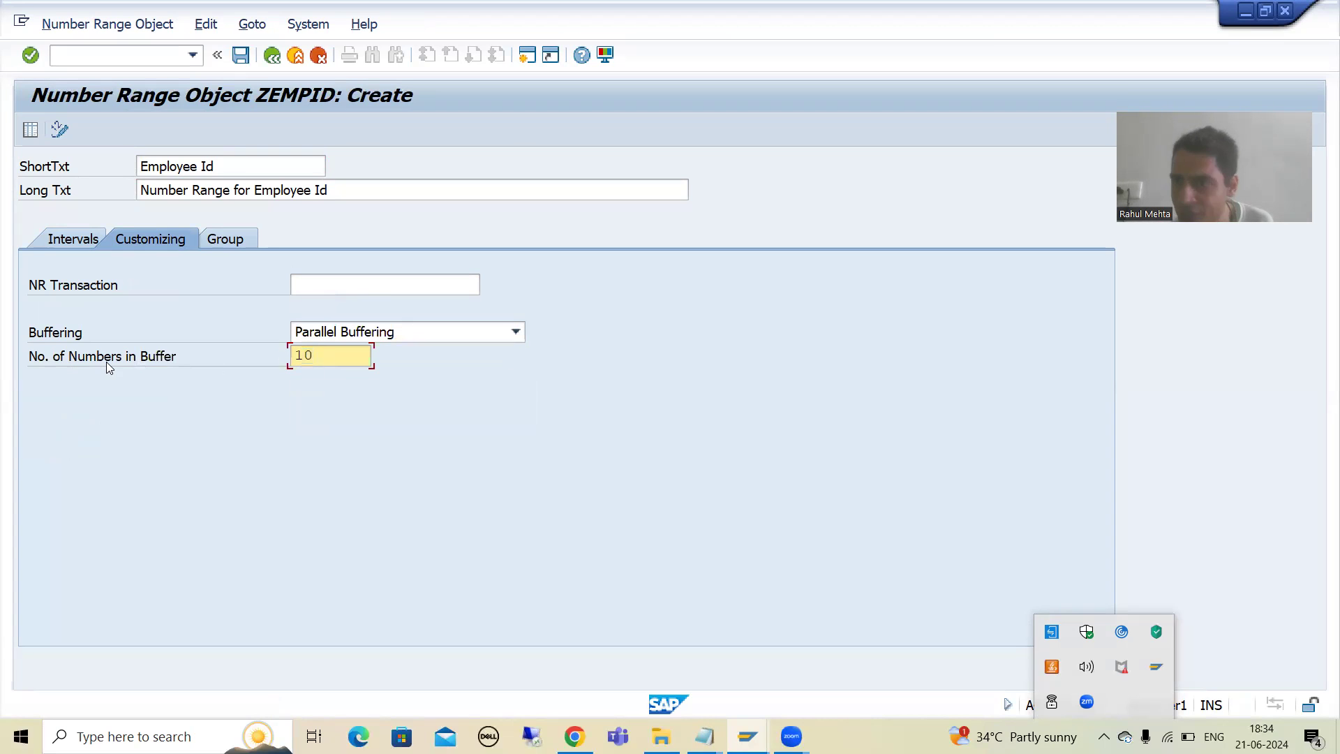
# Set the number range object's buffering type back to No Buffering, reviewing the other buffering options.
pyautogui.click(325, 334)
pyautogui.click(320, 393)
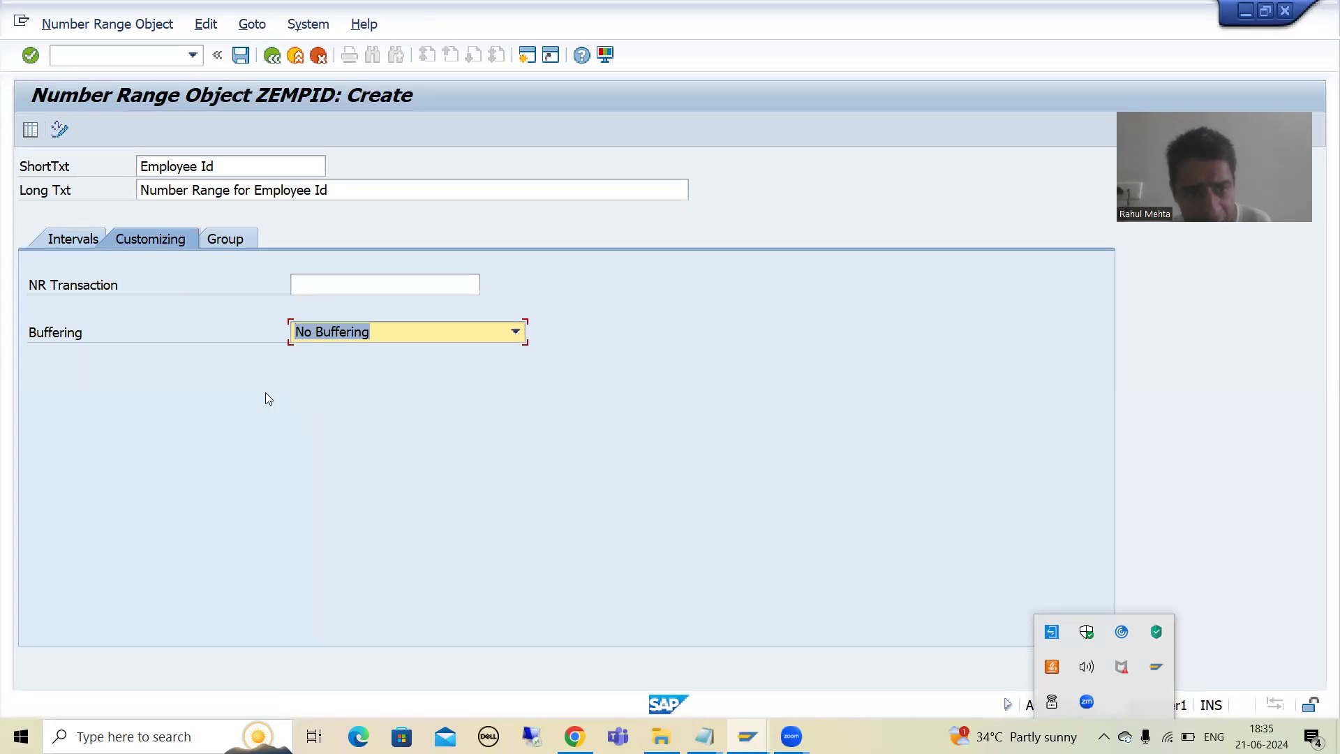
pyautogui.click(342, 339)
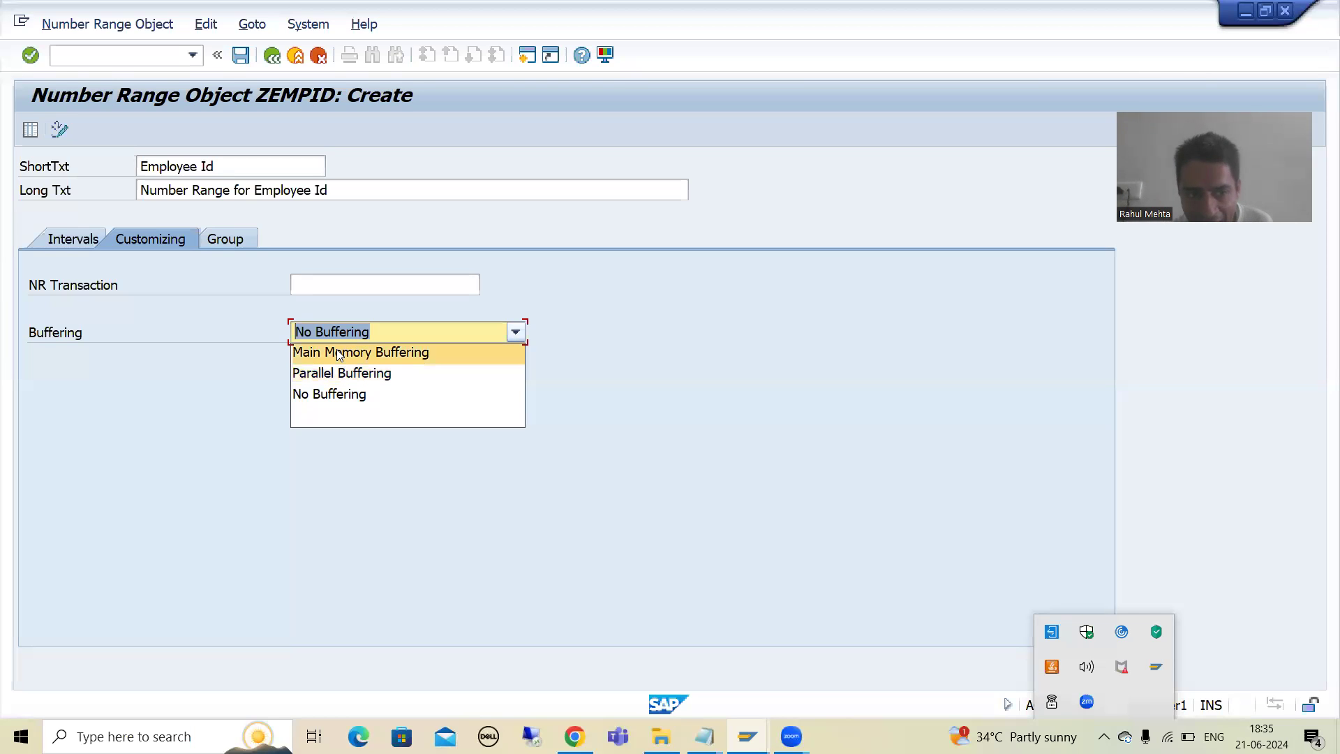
pyautogui.click(337, 392)
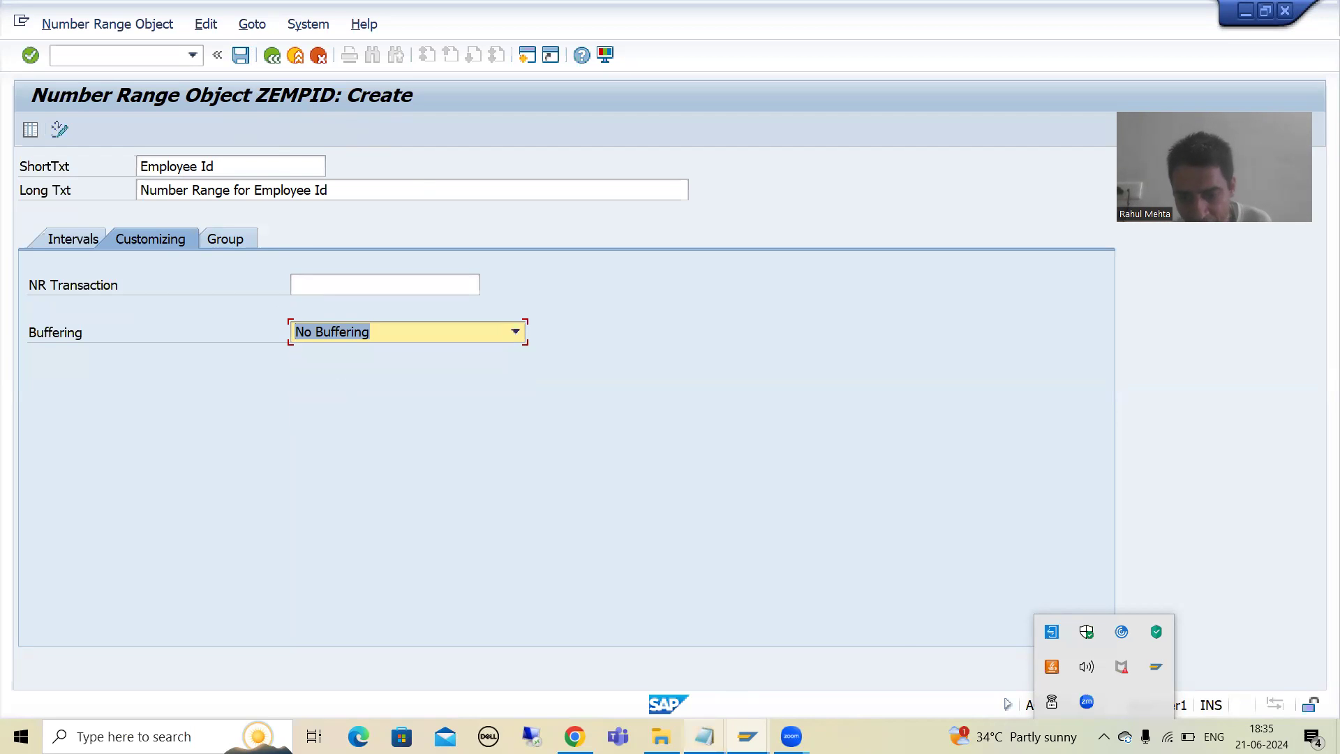
# Switch to the Notepad notes and highlight TNRO, the table for number range objects.
pyautogui.click(704, 737)
pyautogui.click(622, 659)
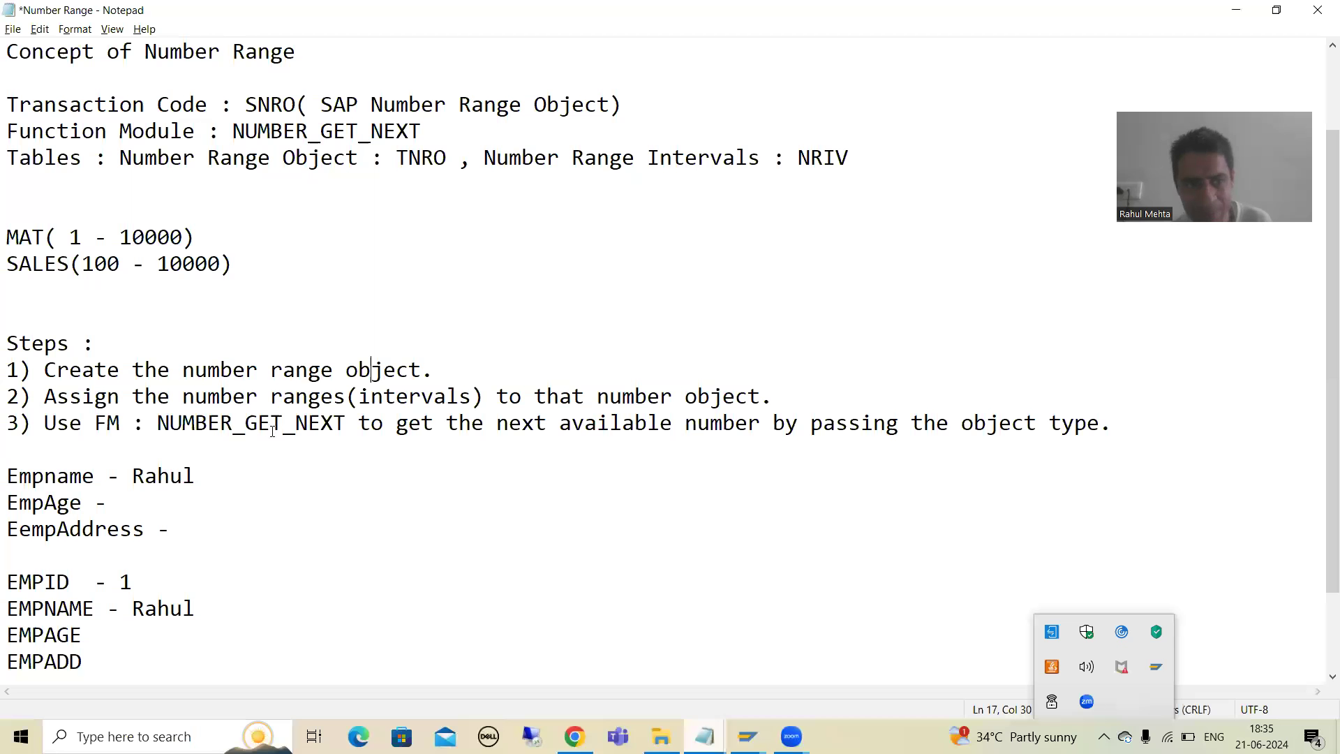
pyautogui.scroll(1, 391, 368)
pyautogui.click(398, 237)
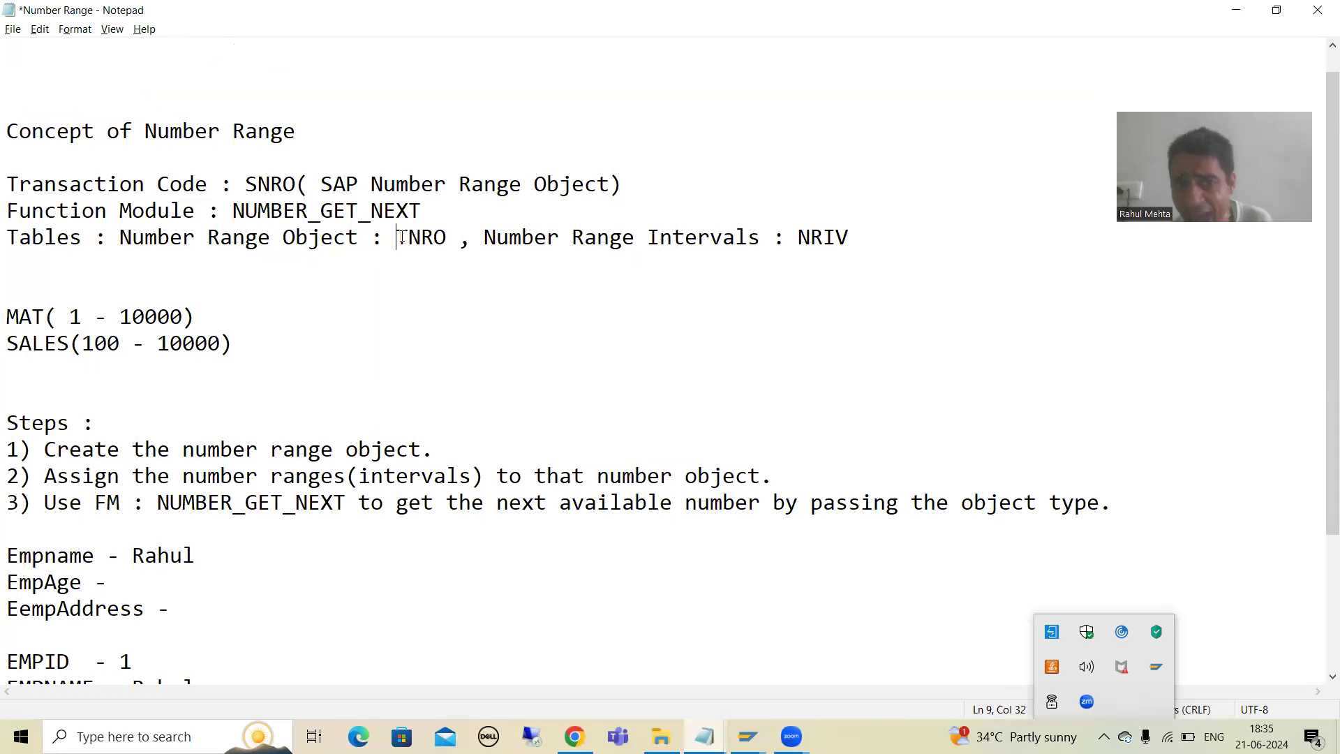
pyautogui.moveTo(402, 237); pyautogui.dragTo(450, 239)
pyautogui.click(408, 239)
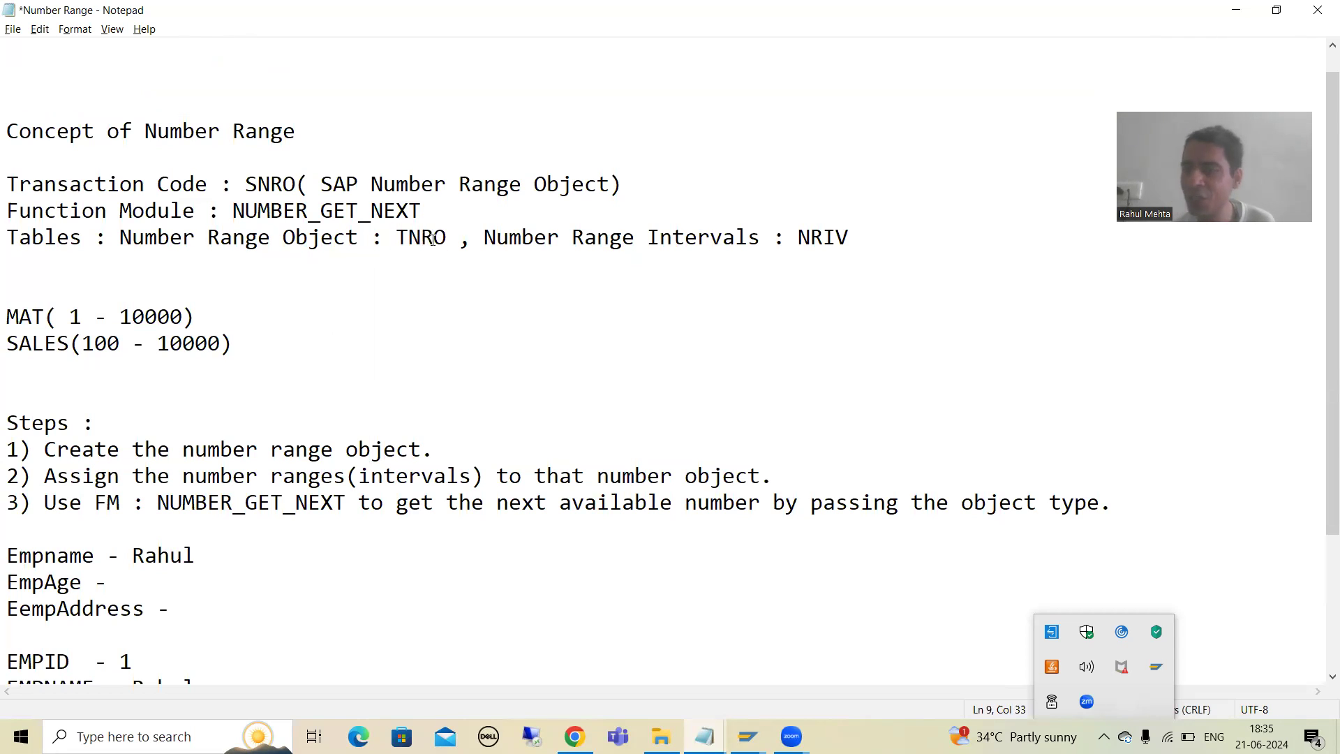
pyautogui.moveTo(398, 239); pyautogui.dragTo(409, 239)
pyautogui.click(421, 238)
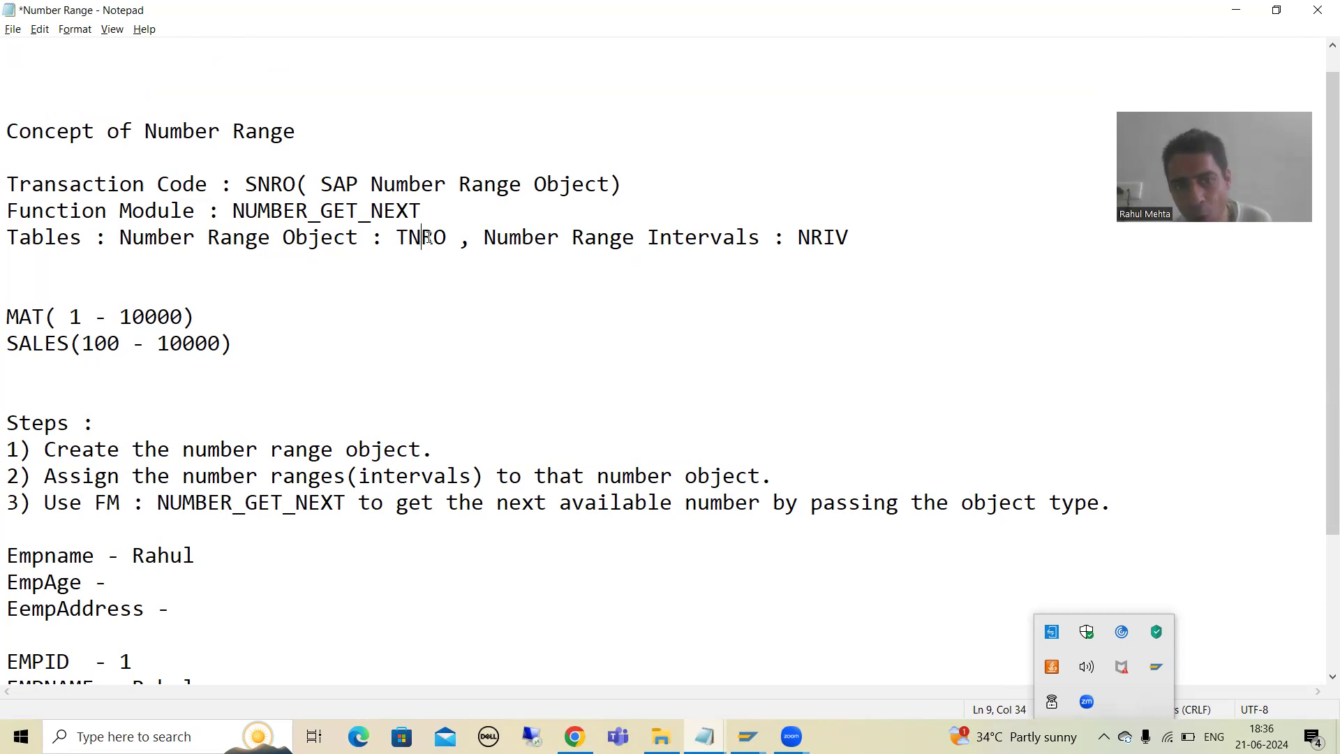
pyautogui.moveTo(398, 239); pyautogui.dragTo(445, 236)
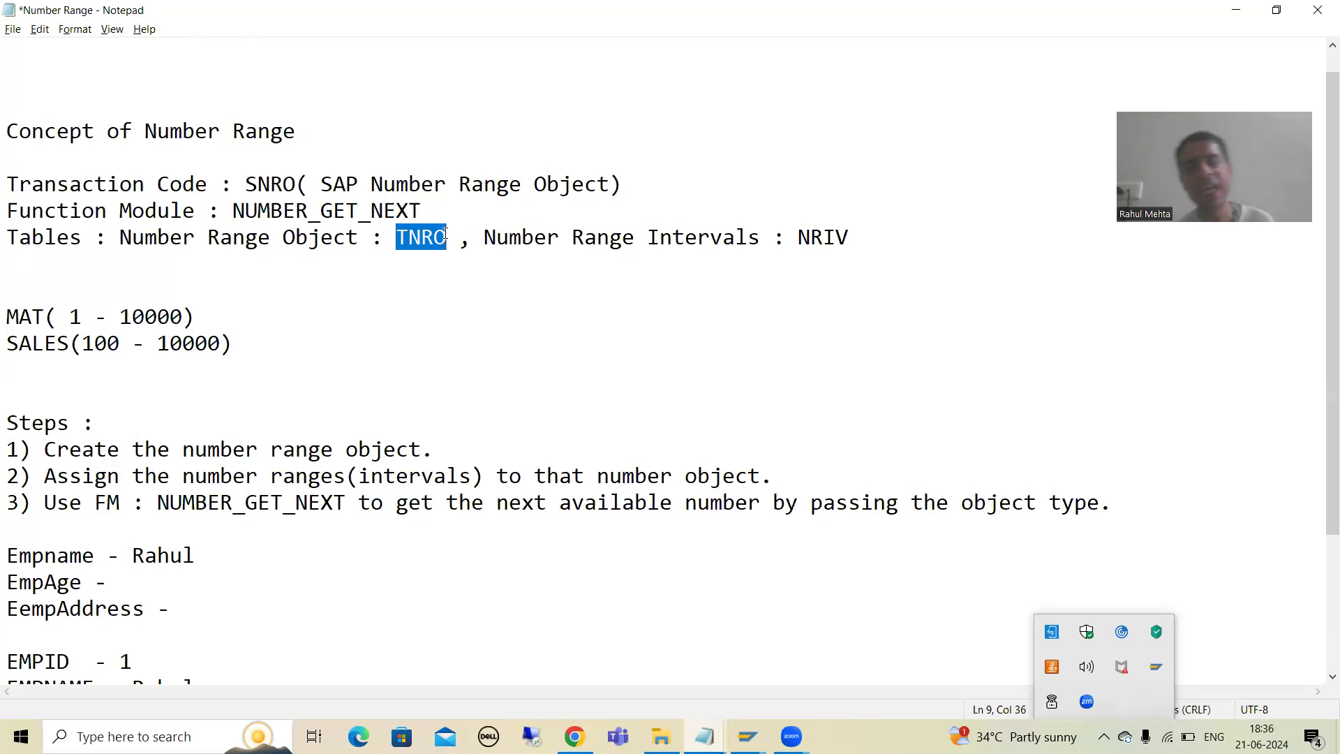
# Return to SAP, open the ABAP Dictionary in a new session and display database table TNRO.
pyautogui.hotkey('alt', 'Tab')
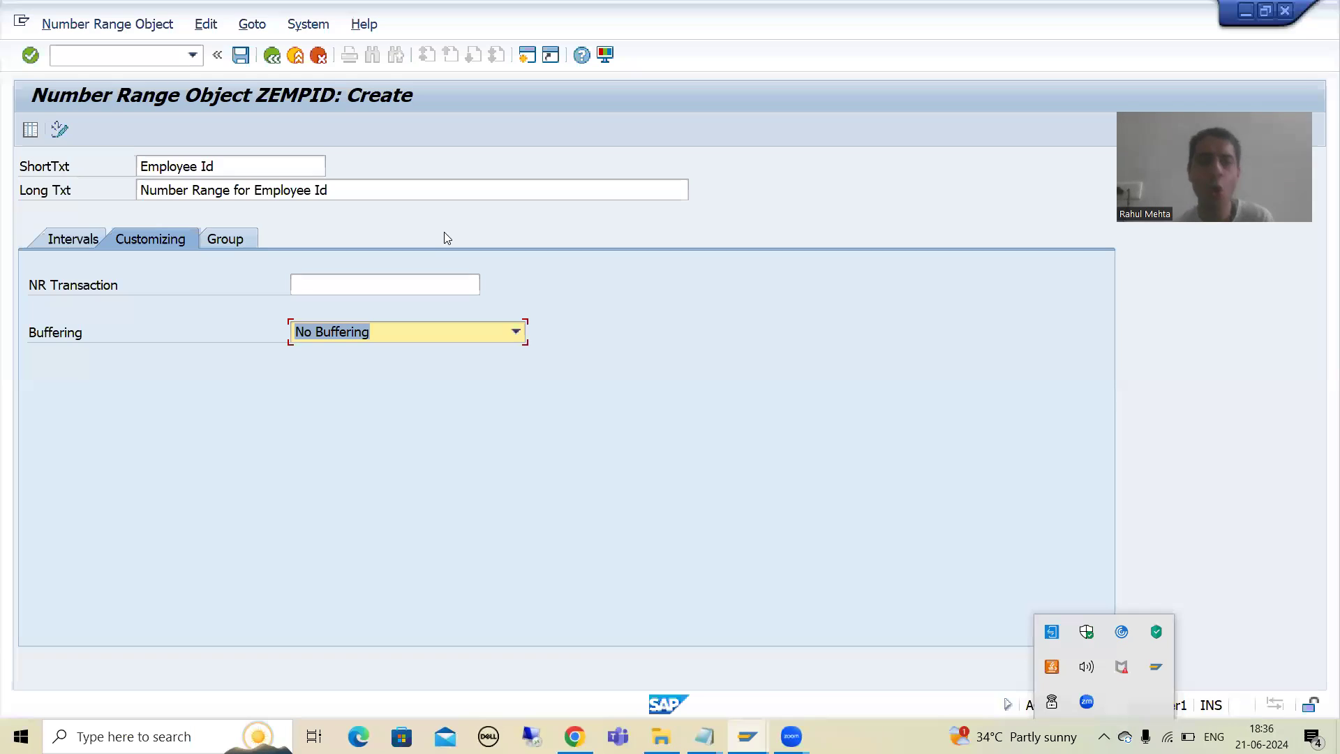
pyautogui.click(72, 53)
pyautogui.write('/nsnro')
pyautogui.press('Return')
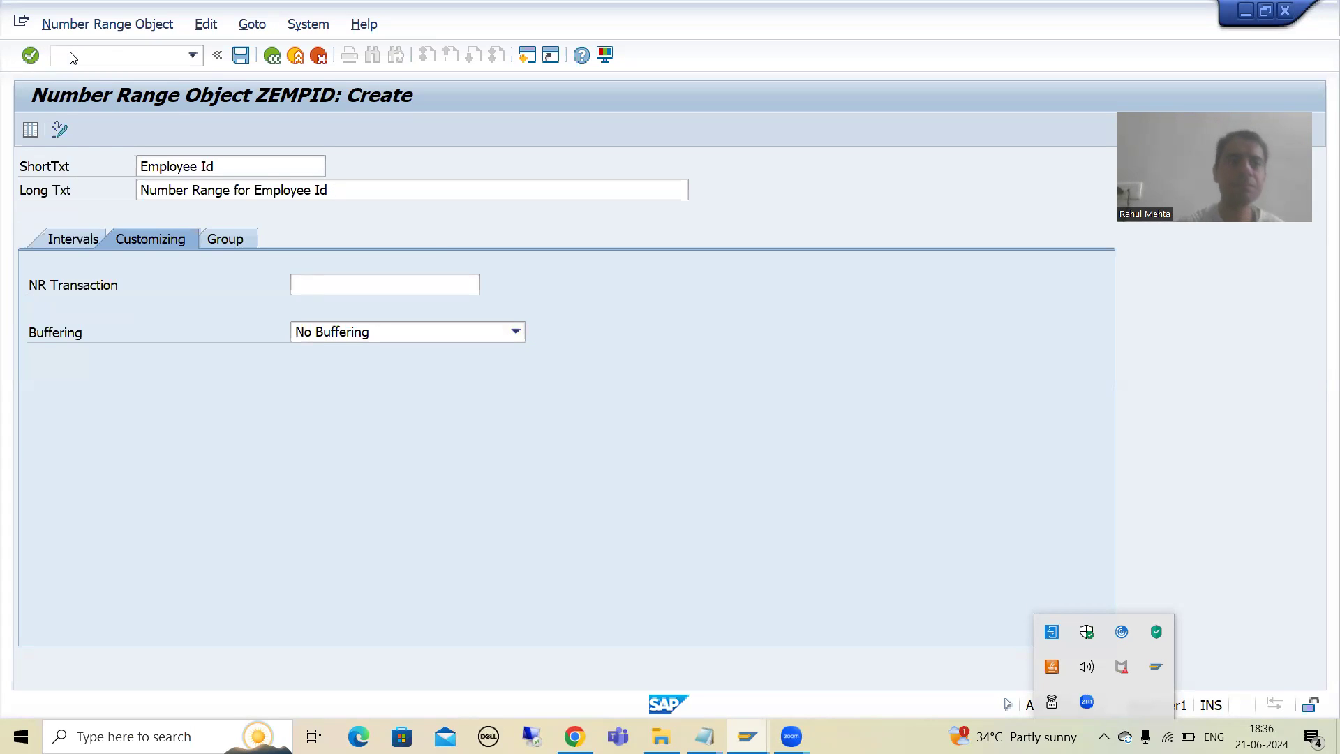
pyautogui.write('TNRO')
pyautogui.press('Return')
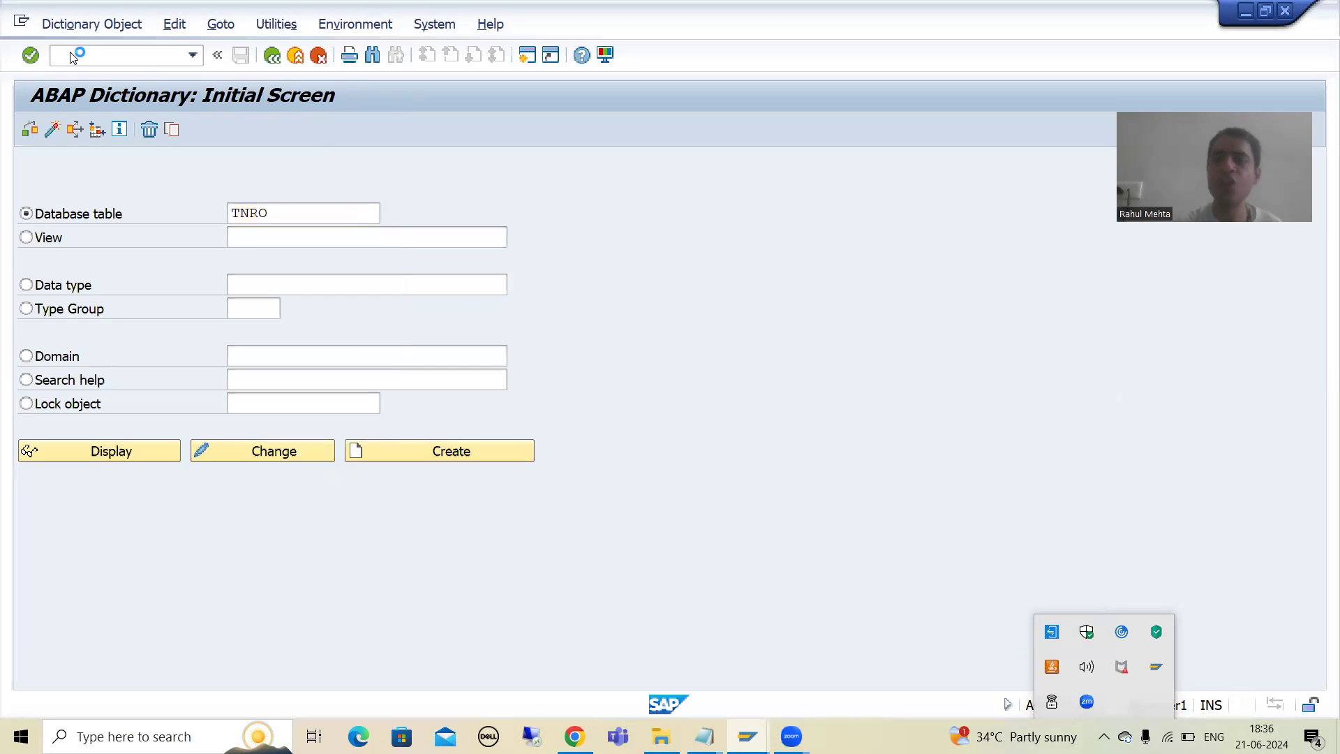
pyautogui.click(131, 451)
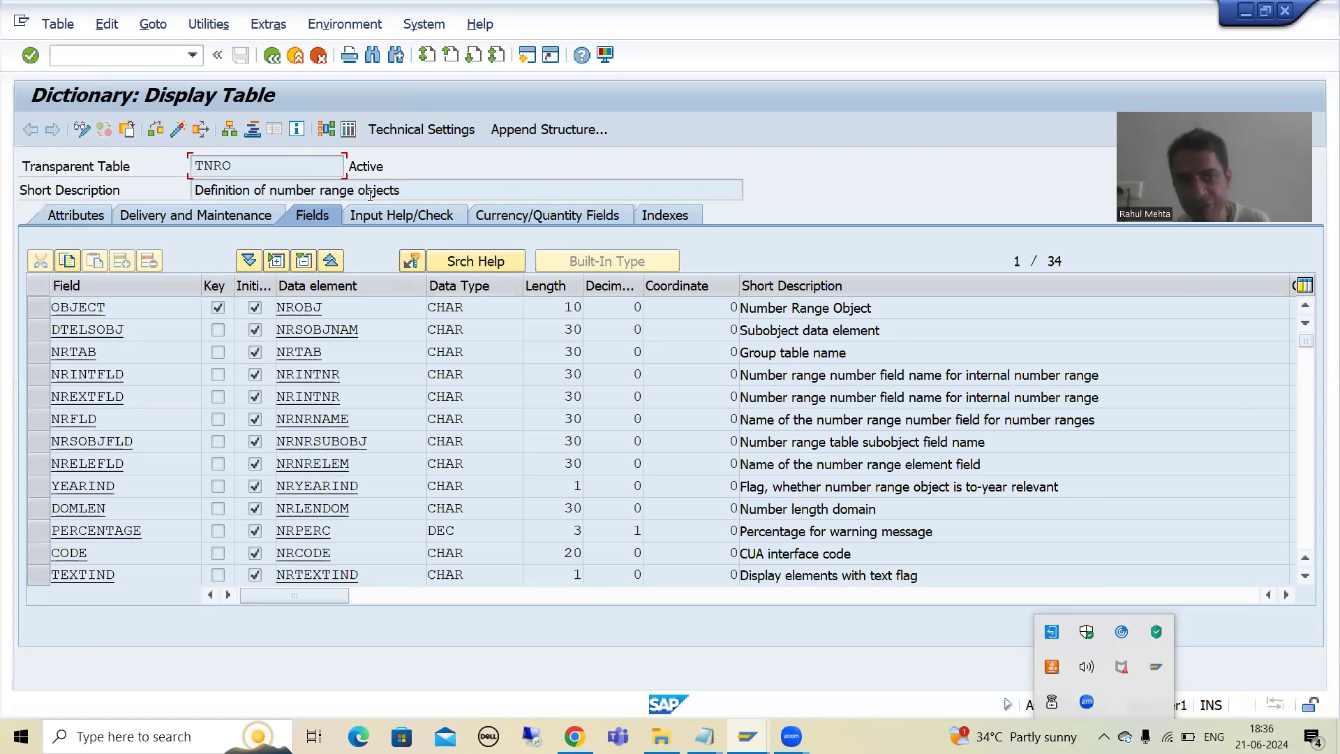
# Open the contents selection for table TNRO and count the entries with object ZEMPID.
pyautogui.click(347, 130)
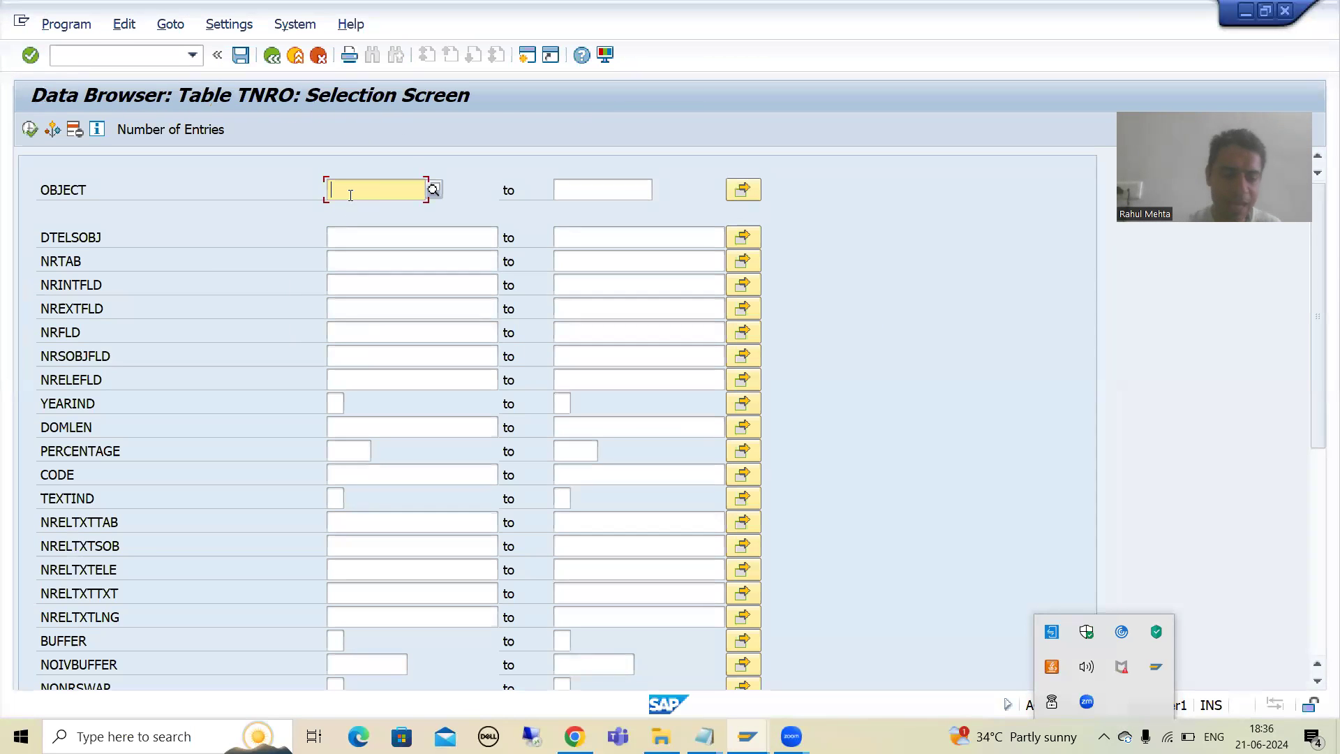
pyautogui.write('ZEMPID')
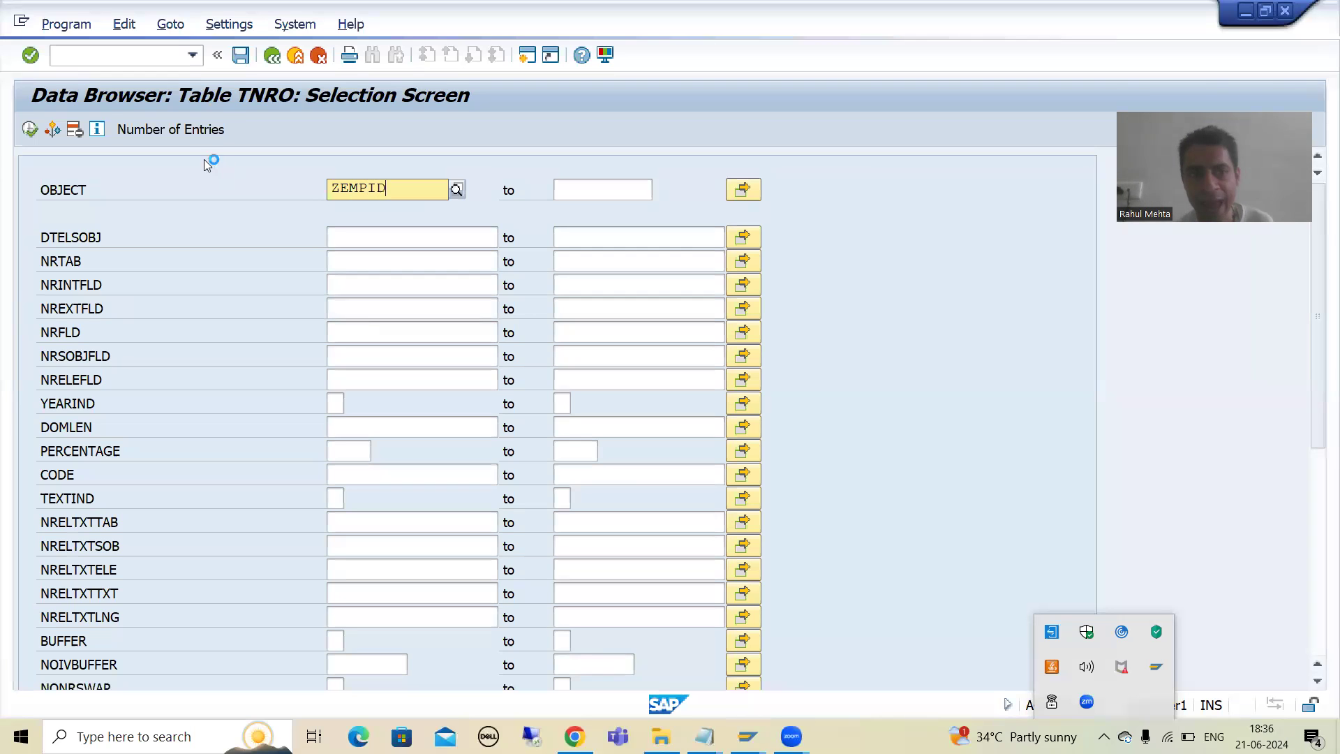
pyautogui.click(178, 130)
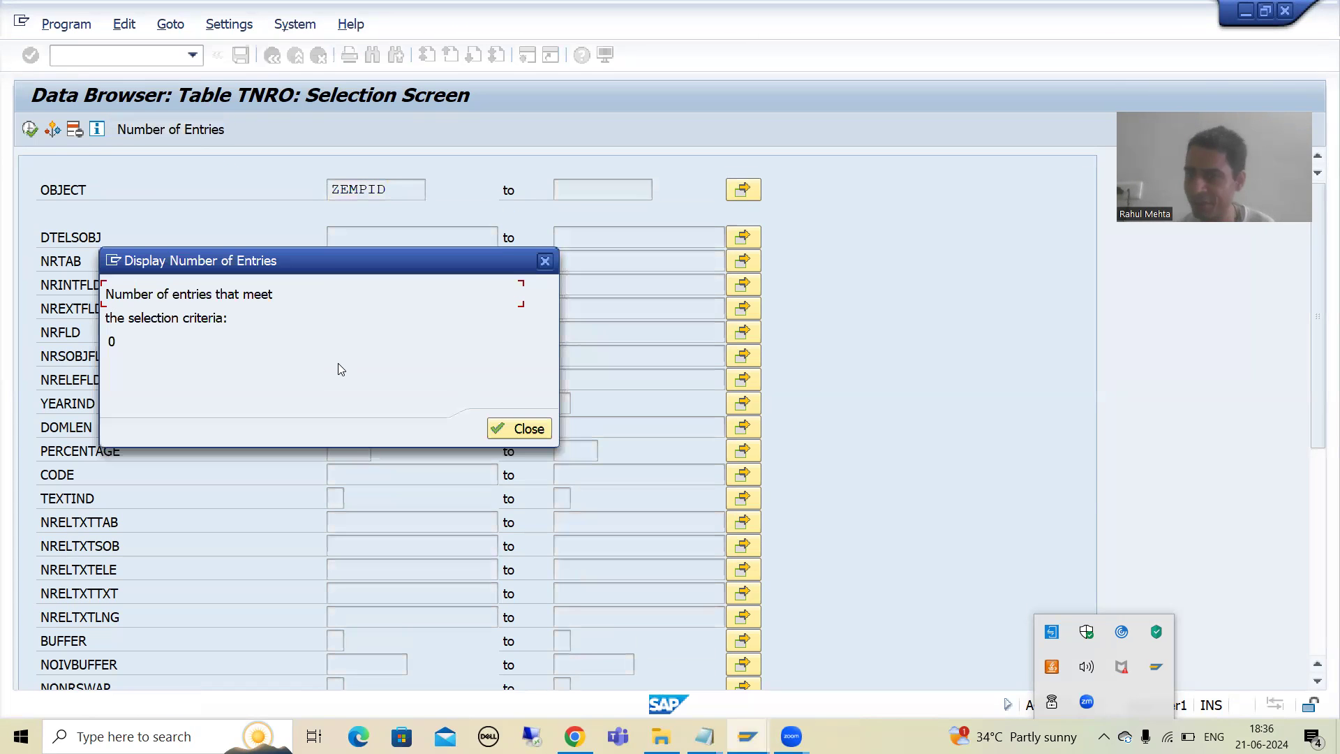
# Return to the ZEMPID number range object session and set its number length domain to NUMC10.
pyautogui.hotkey('alt', 'Tab')
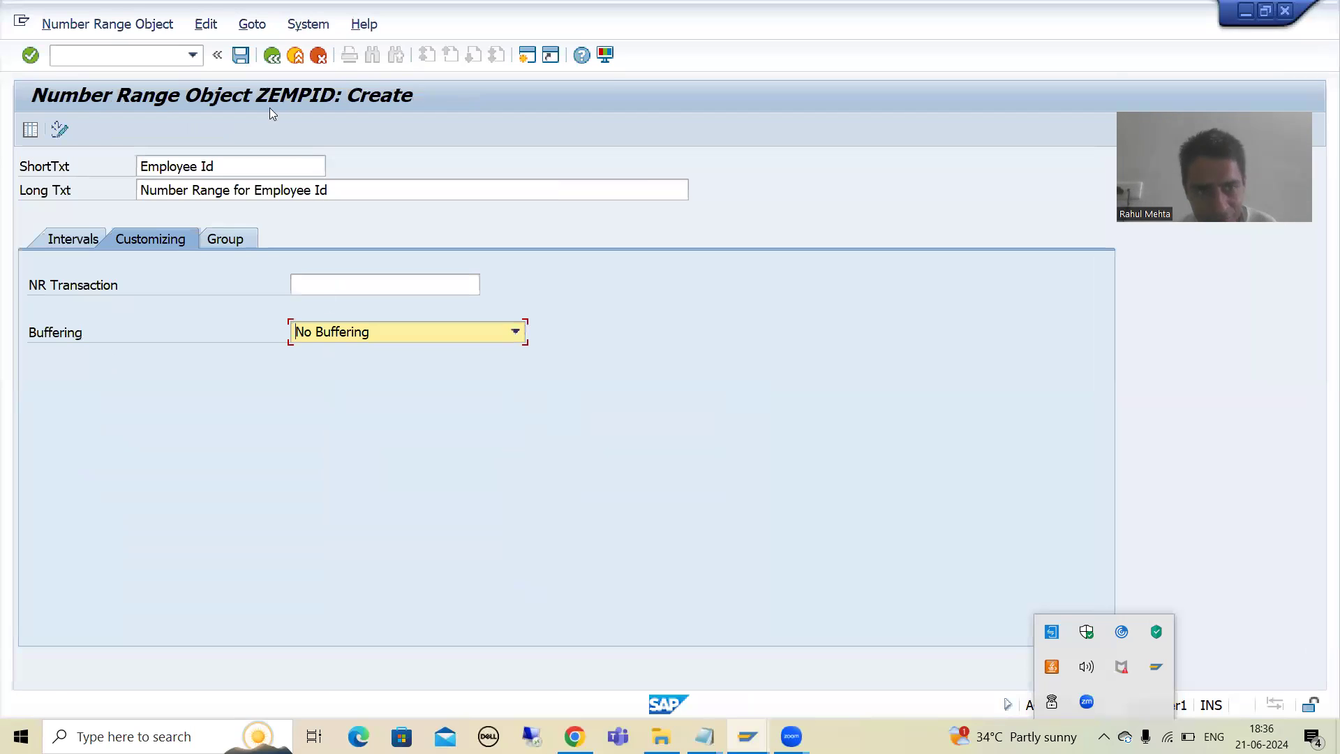
pyautogui.press('Down')
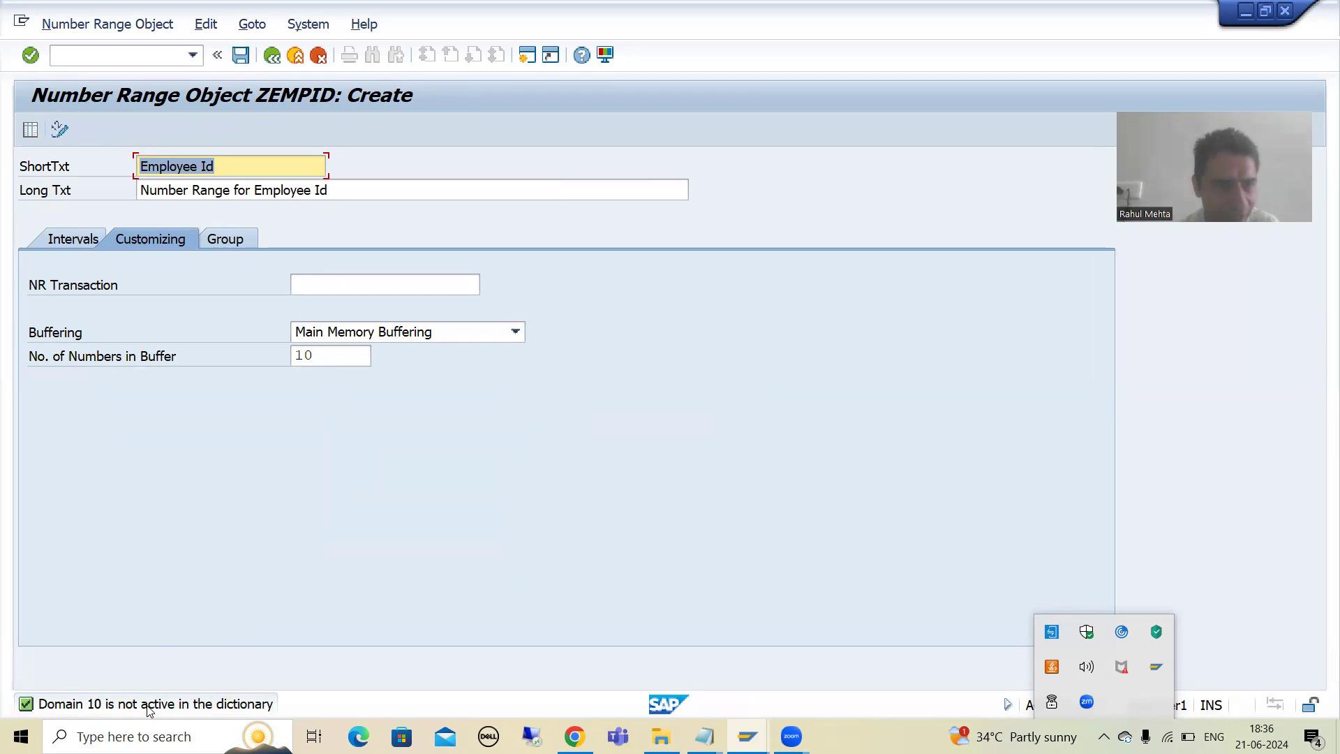
pyautogui.click(78, 243)
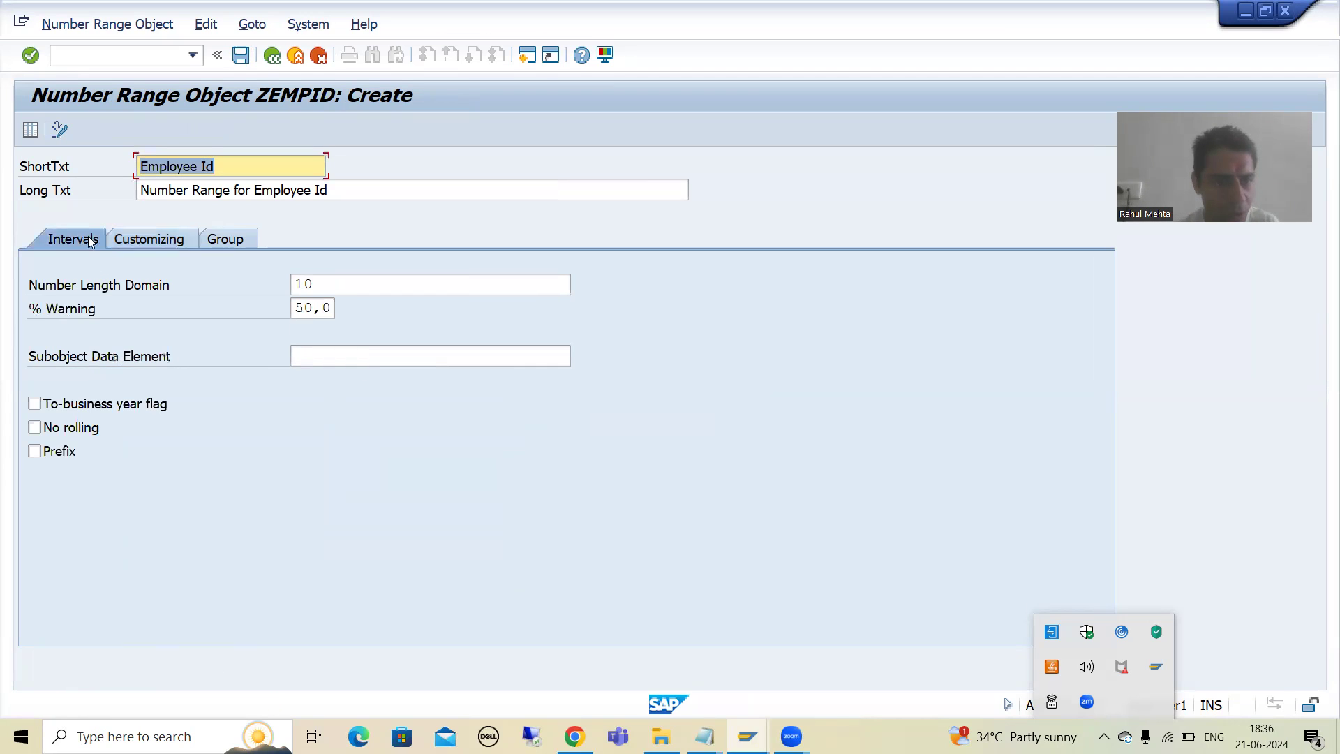
pyautogui.click(321, 281)
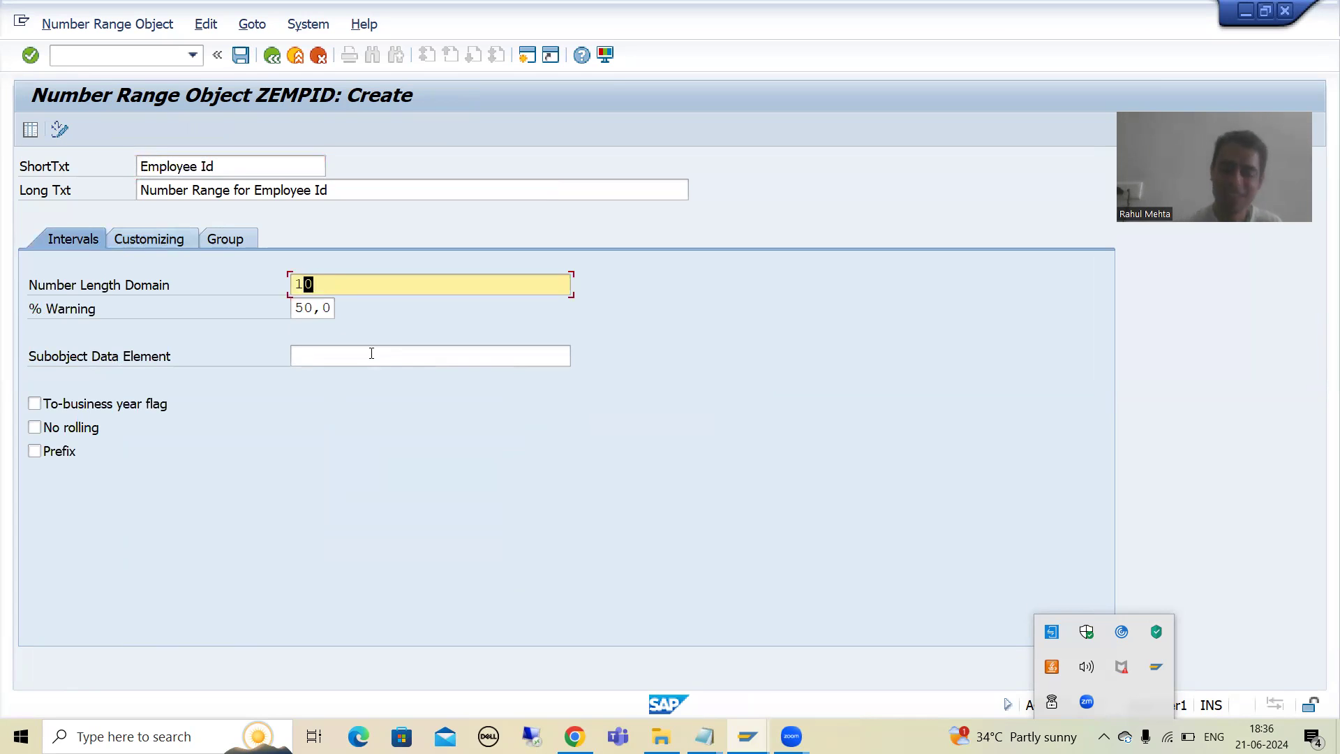
pyautogui.press('BackSpace')
pyautogui.press('BackSpace')
pyautogui.write('NUMC10')
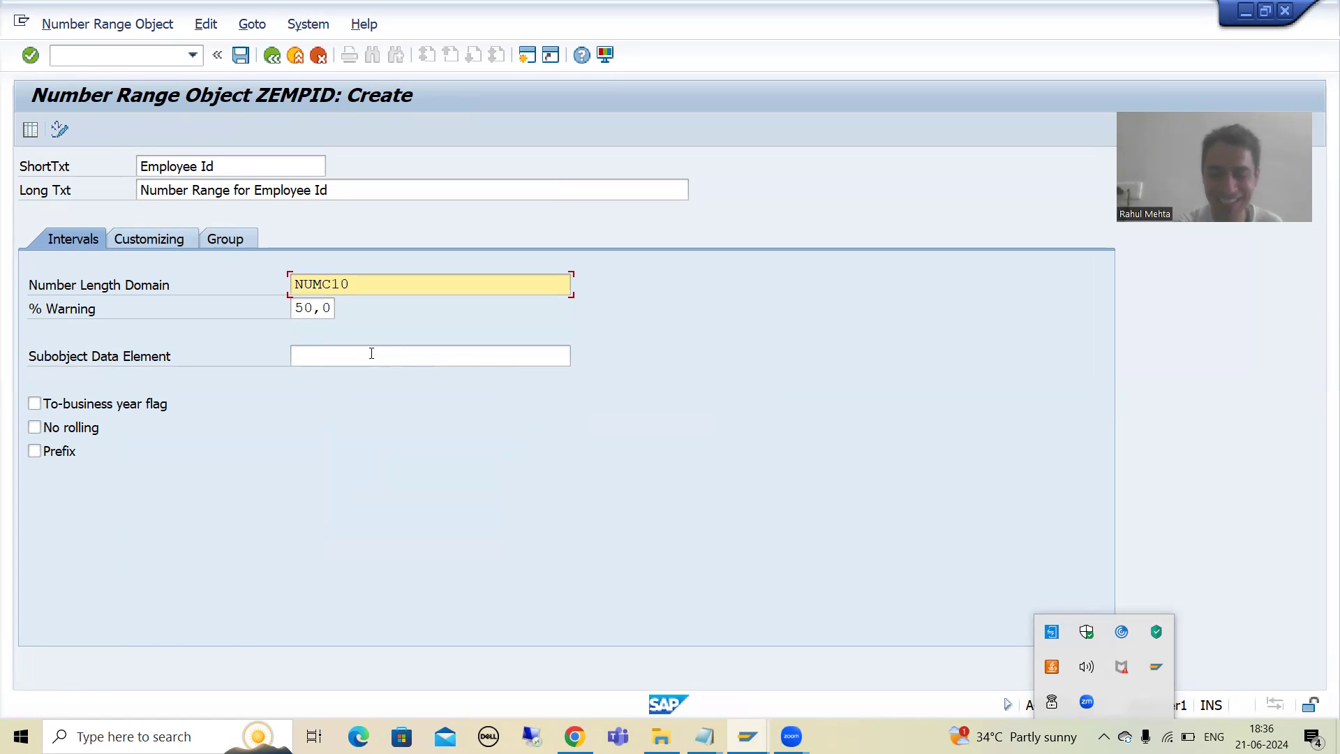
pyautogui.press('Return')
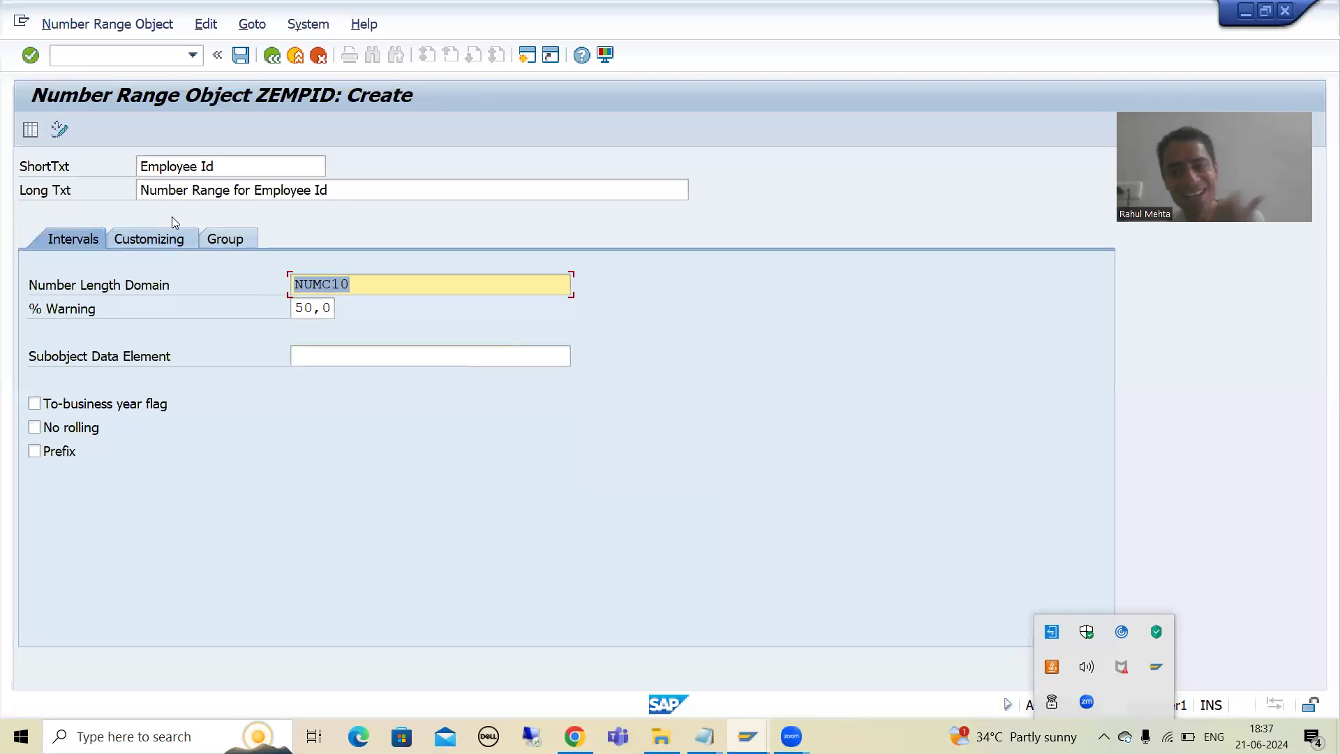
# Set the ZEMPID object's buffering to No Buffering and save it as a local object.
pyautogui.click(165, 243)
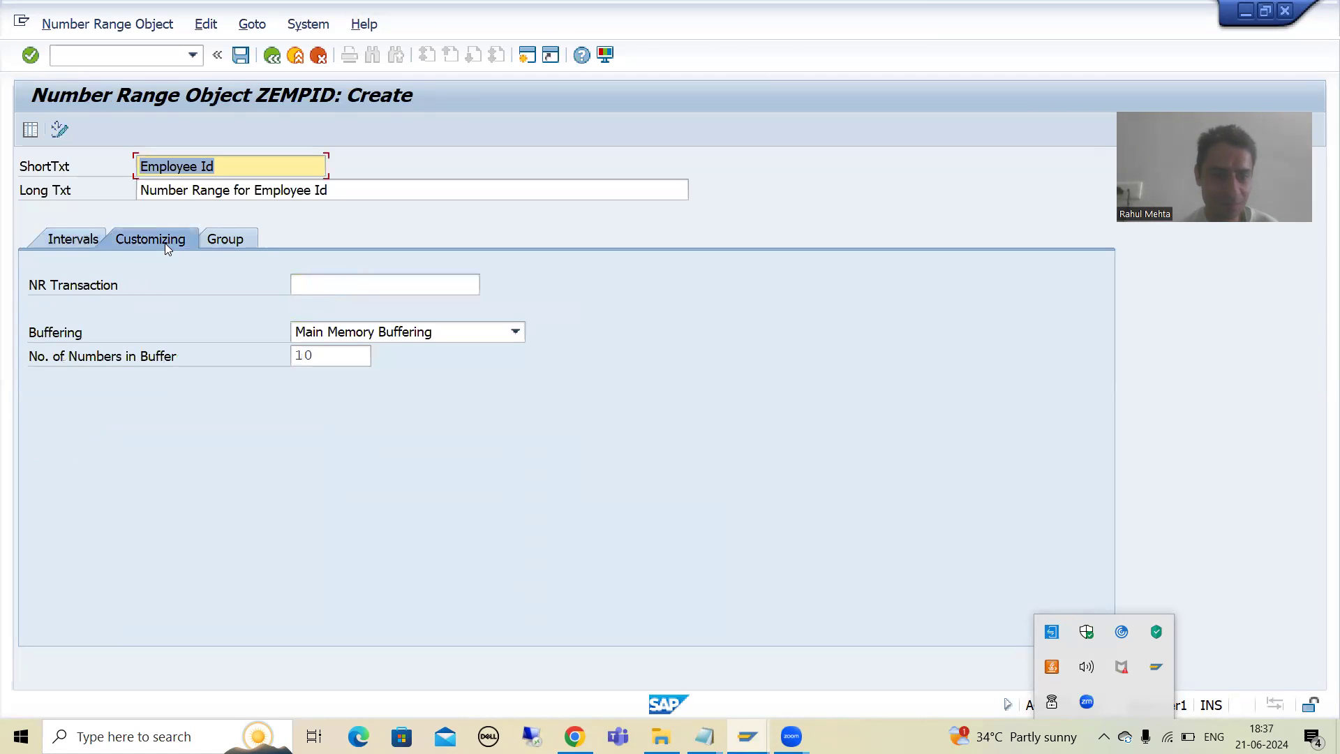
pyautogui.click(347, 338)
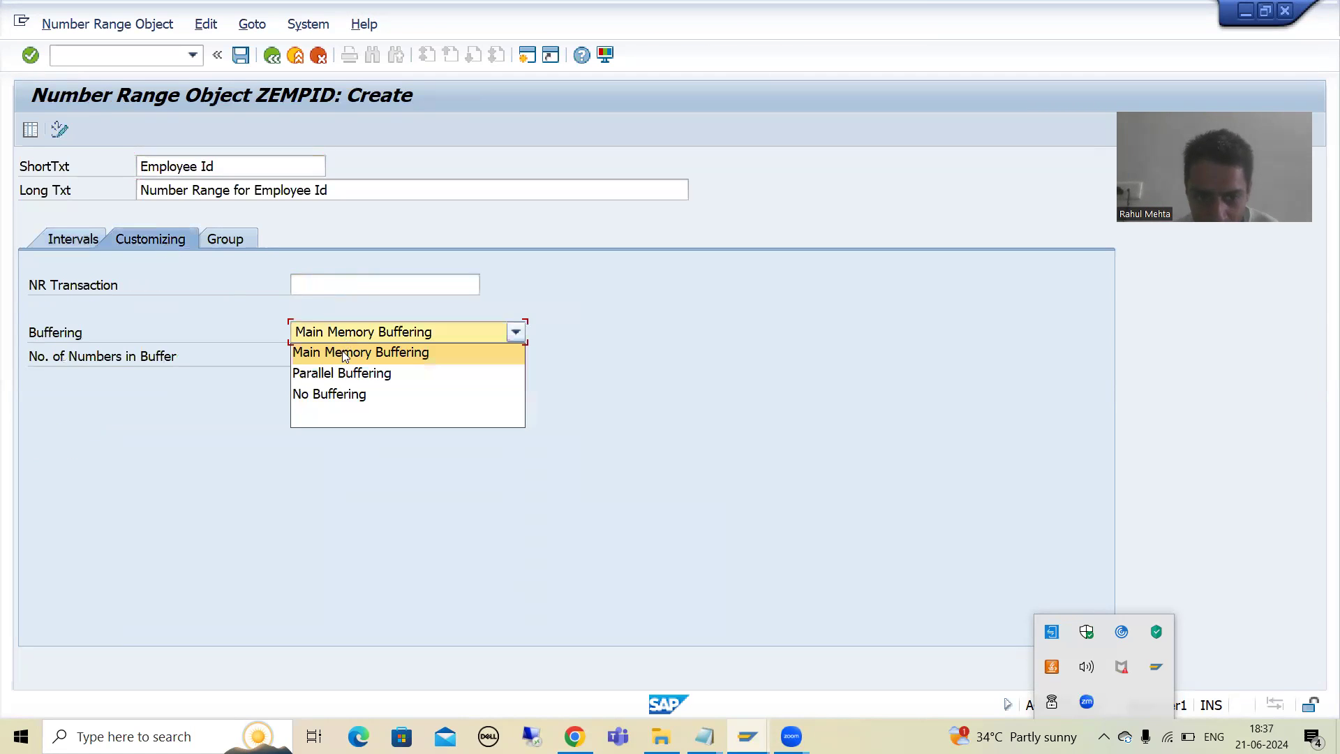
pyautogui.click(340, 394)
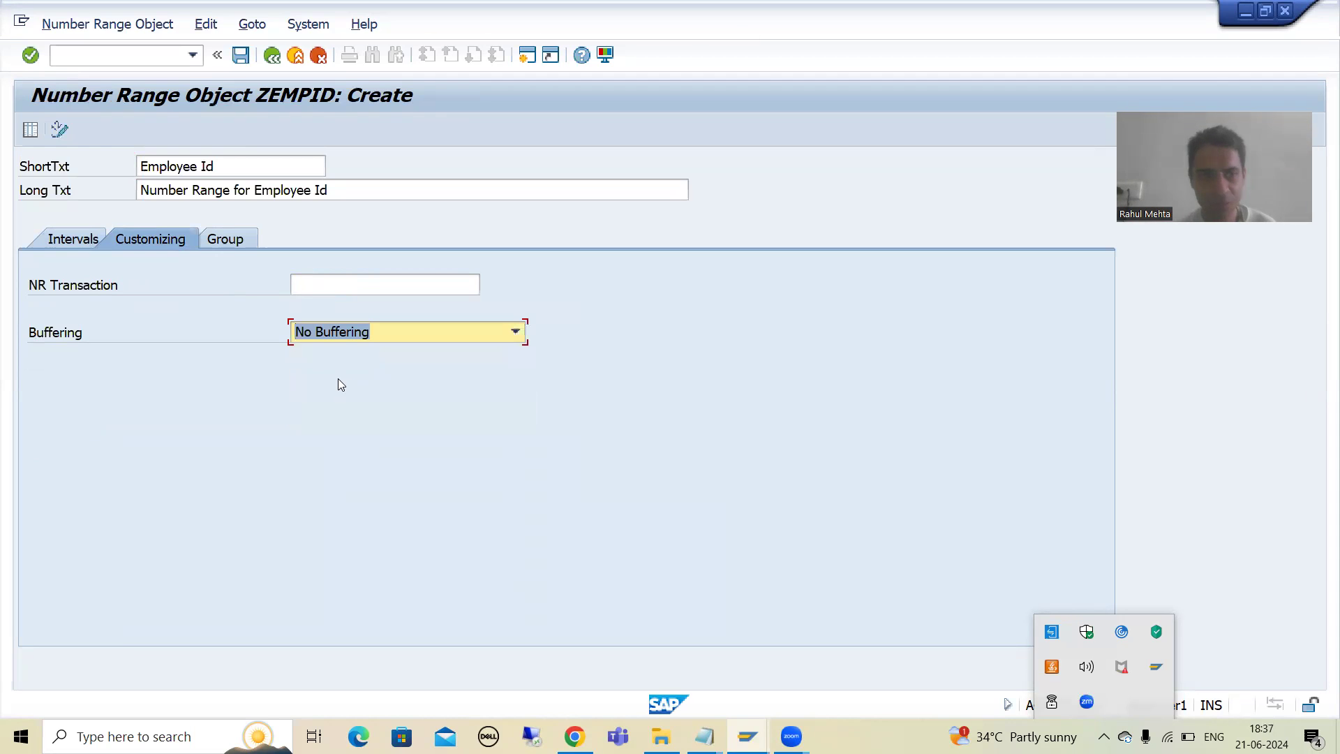
pyautogui.hotkey('ctrl', 's')
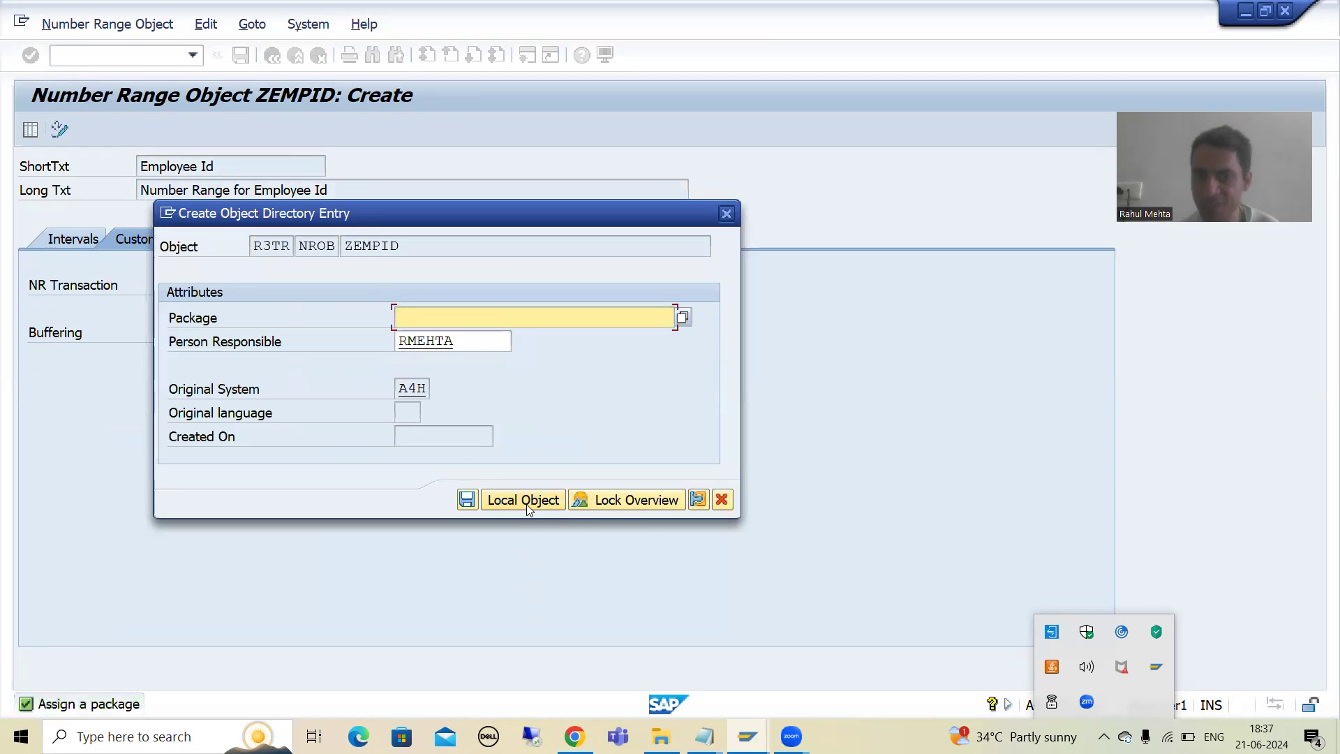
pyautogui.click(525, 500)
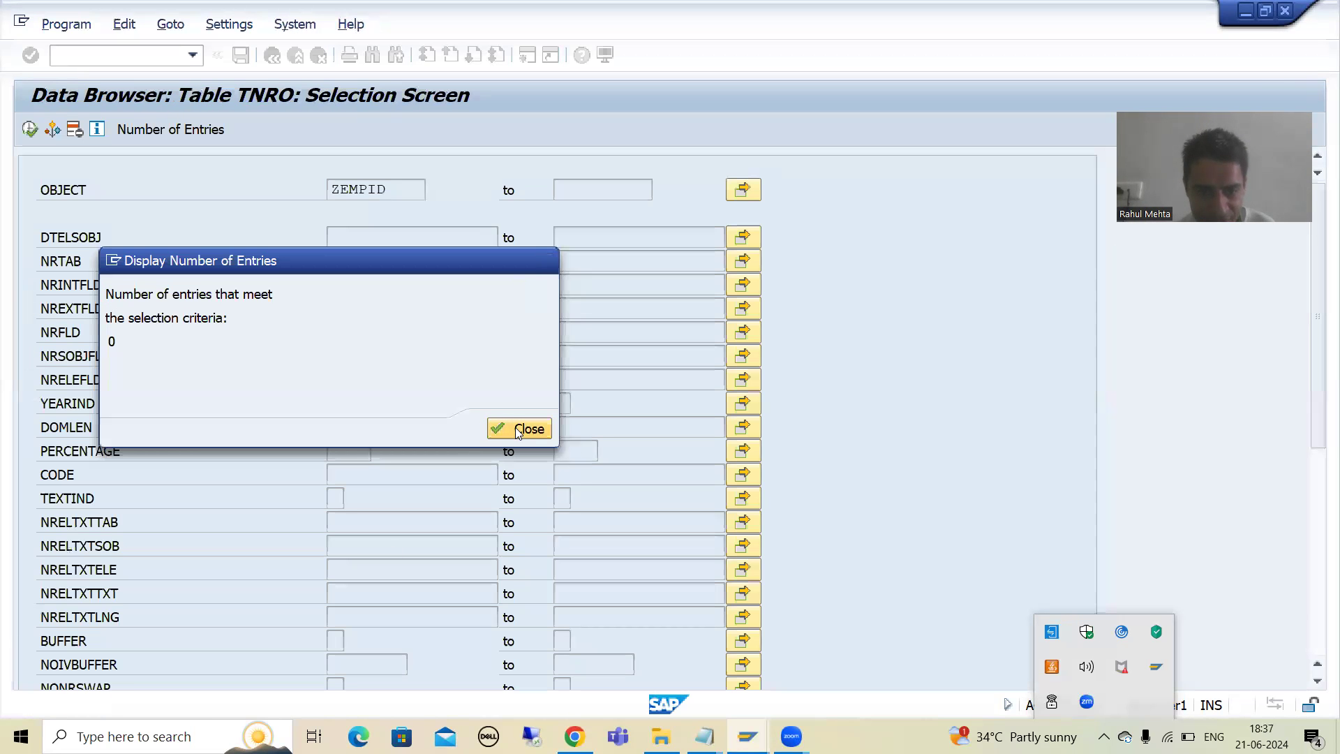
# Run the TNRO table selection for ZEMPID, display the entry's details and examine its DOMLEN value.
pyautogui.click(522, 427)
pyautogui.click(30, 129)
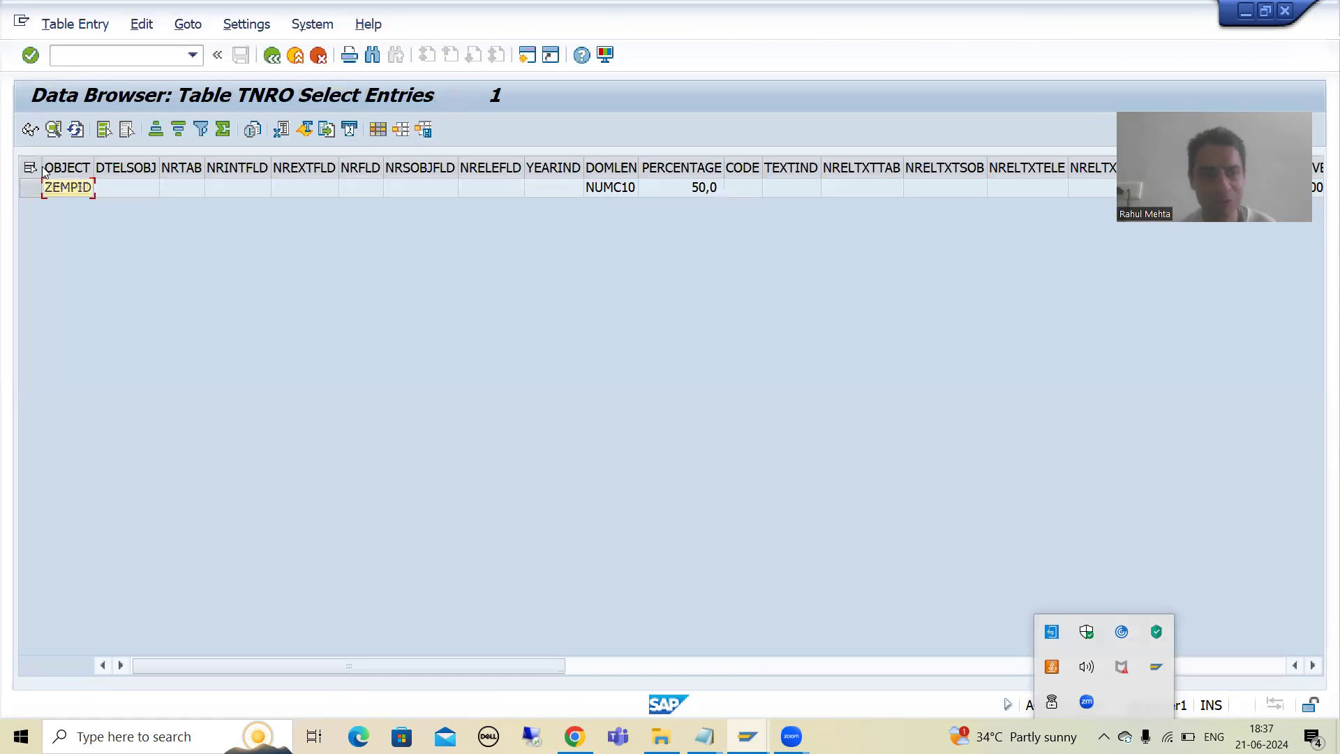
pyautogui.click(33, 185)
pyautogui.click(31, 131)
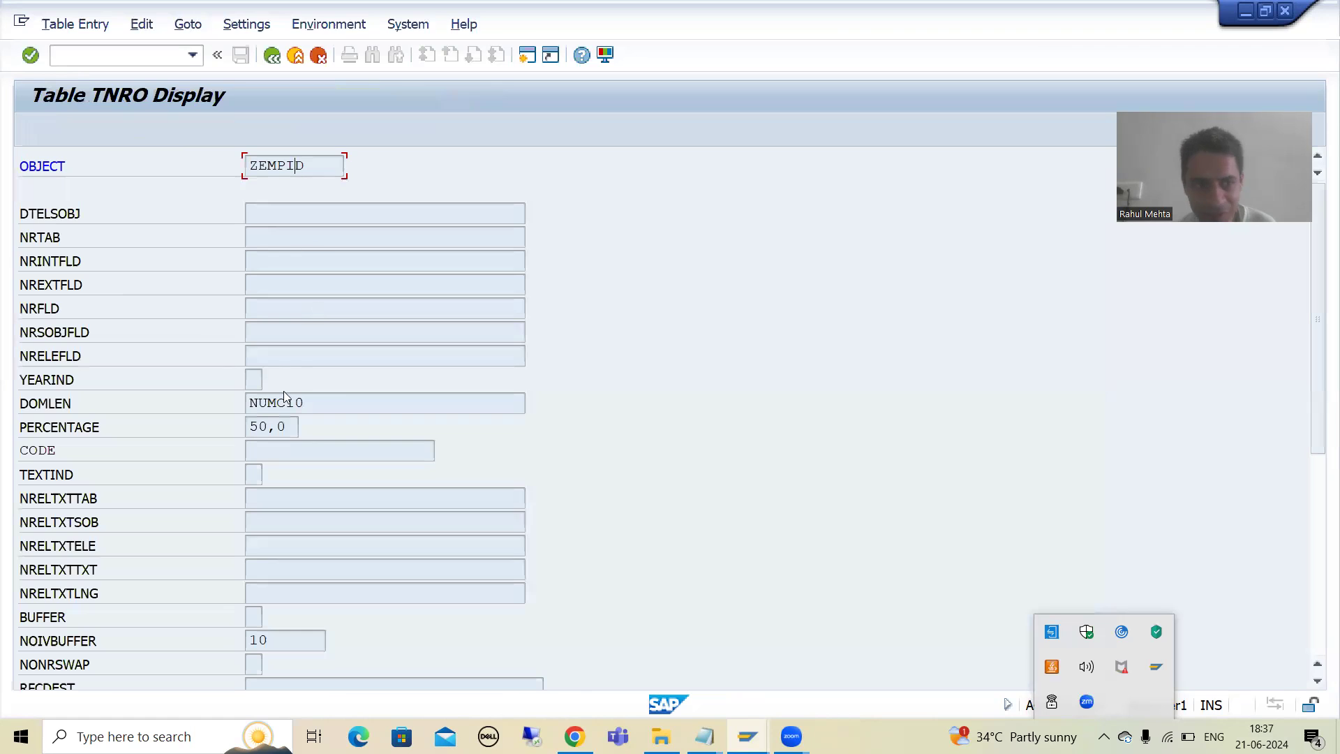
pyautogui.moveTo(299, 409); pyautogui.dragTo(250, 409)
pyautogui.click(249, 409)
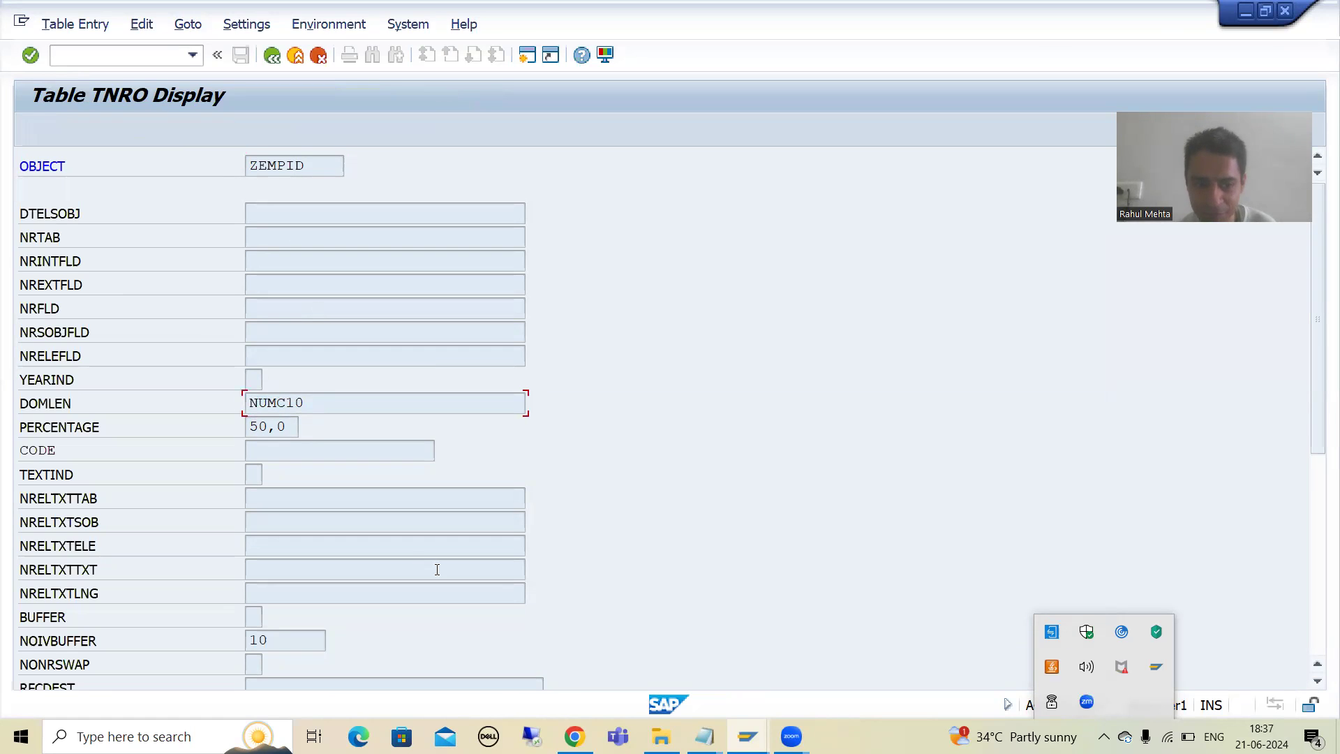
# Examine the remaining fields of the ZEMPID entry in table TNRO, from buffering and change data down to its texts.
pyautogui.scroll(-3, 437, 569)
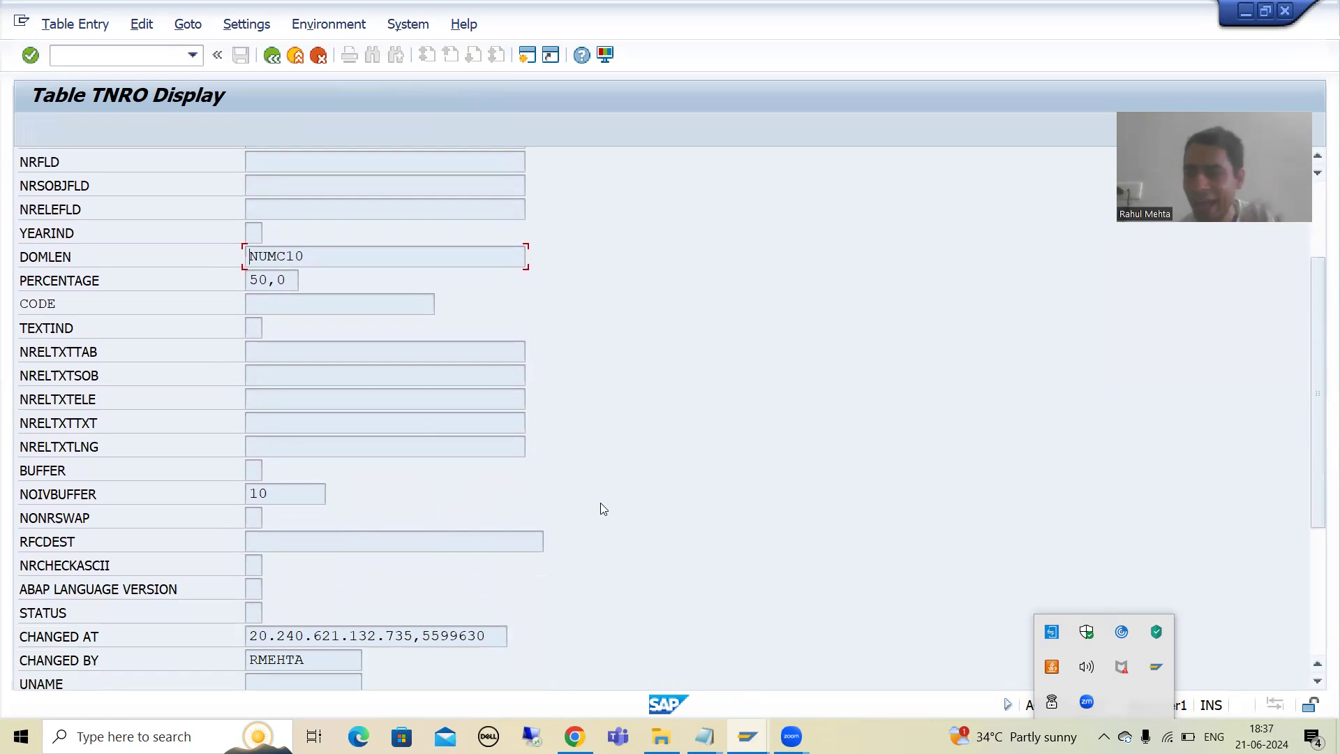
pyautogui.scroll(-2, 605, 518)
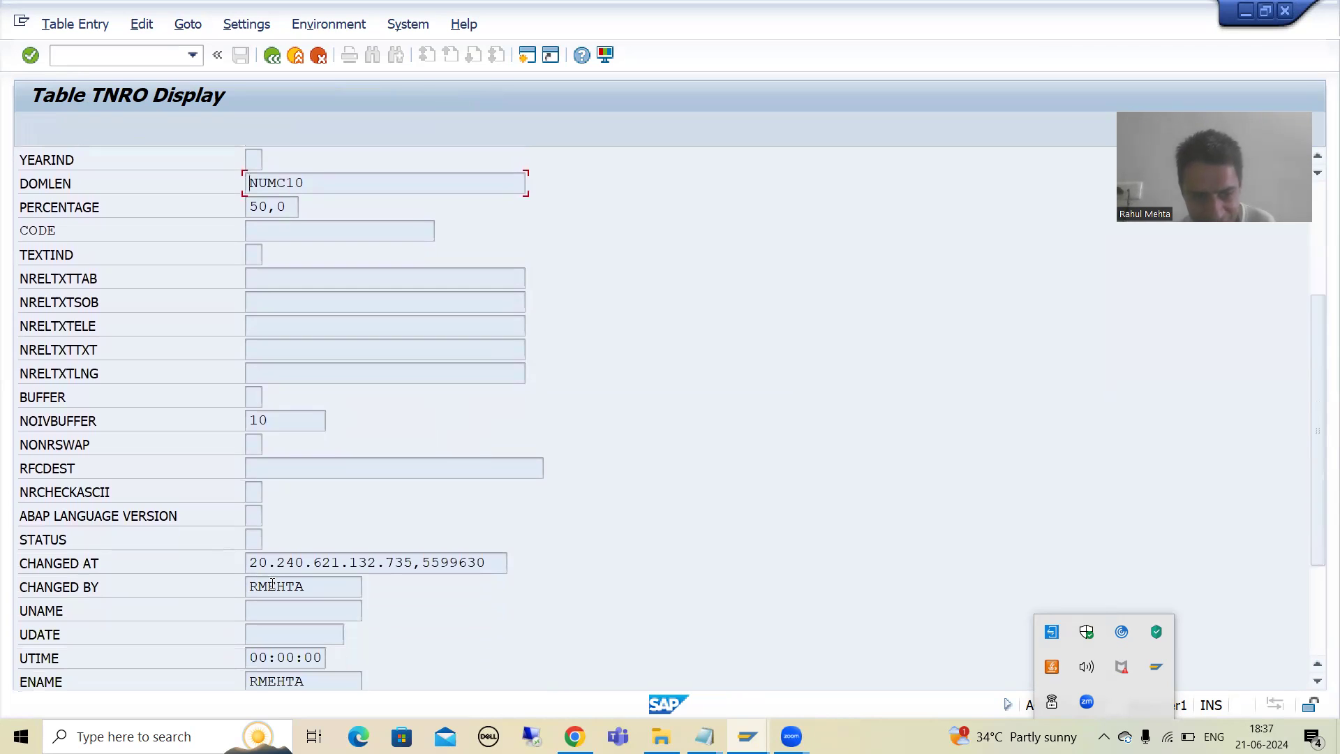
pyautogui.scroll(-2, 335, 550)
pyautogui.click(335, 551)
pyautogui.scroll(-2, 409, 561)
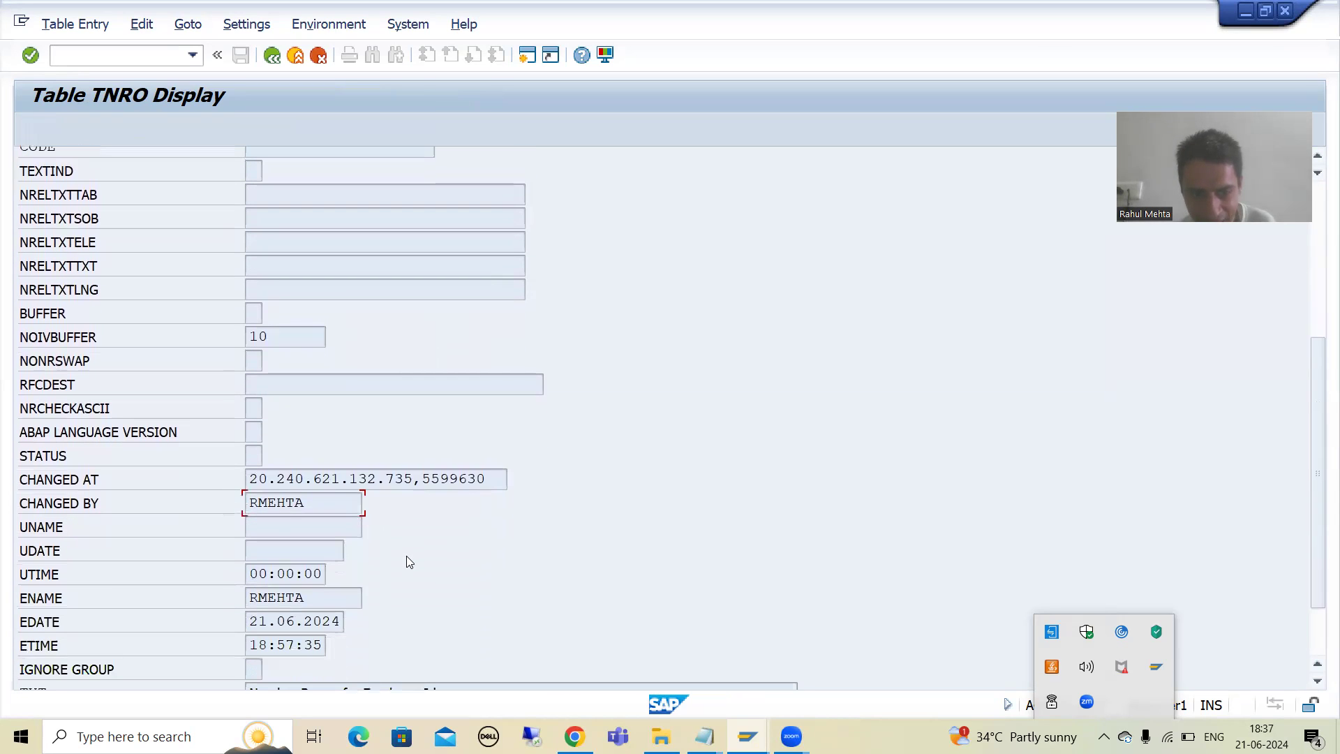
pyautogui.scroll(-3, 433, 562)
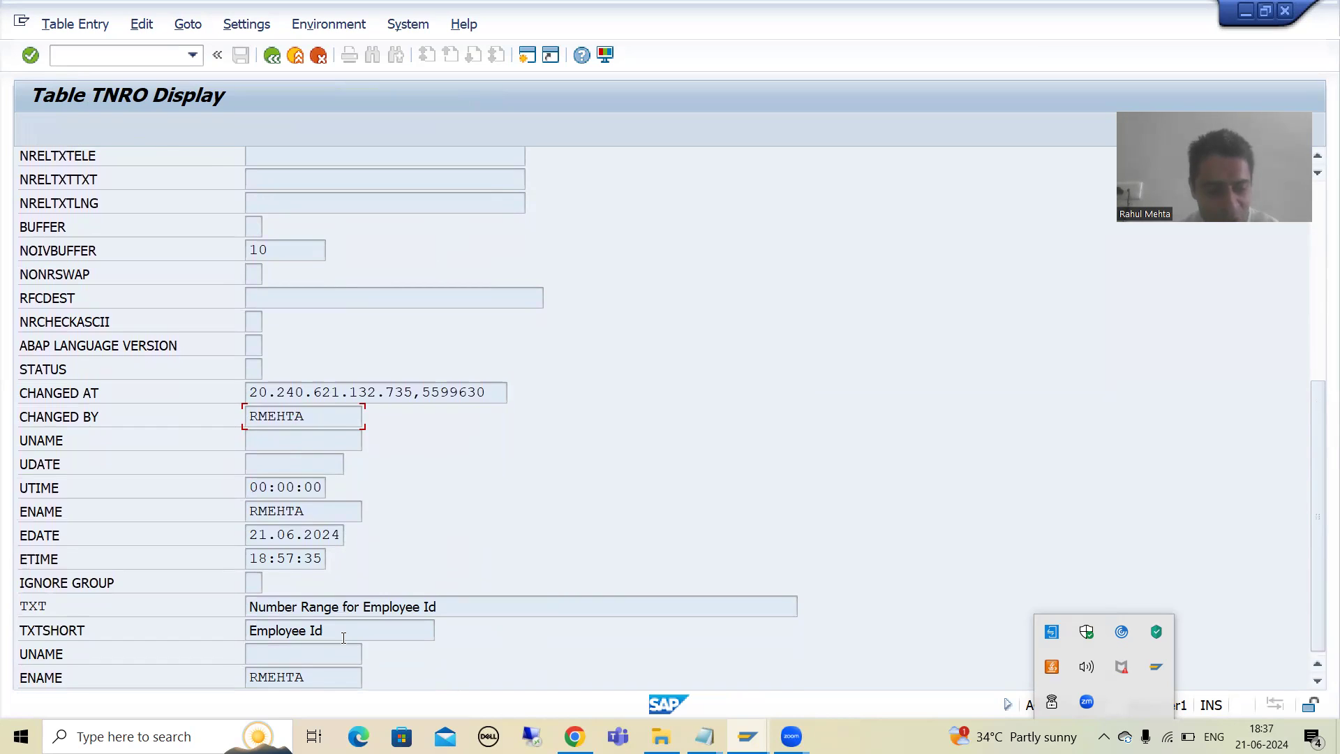
# Return to the ZEMPID number range object session and open its intervals for editing.
pyautogui.press('F3')
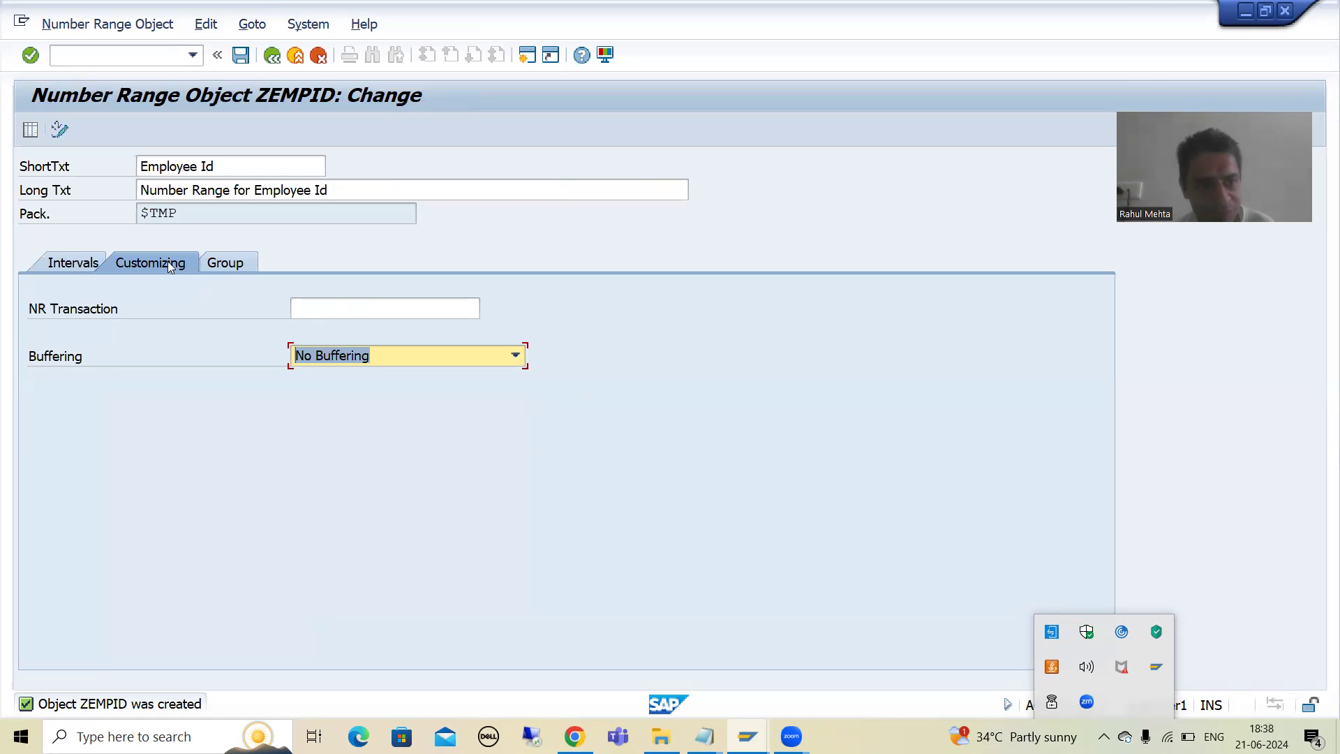
pyautogui.click(30, 131)
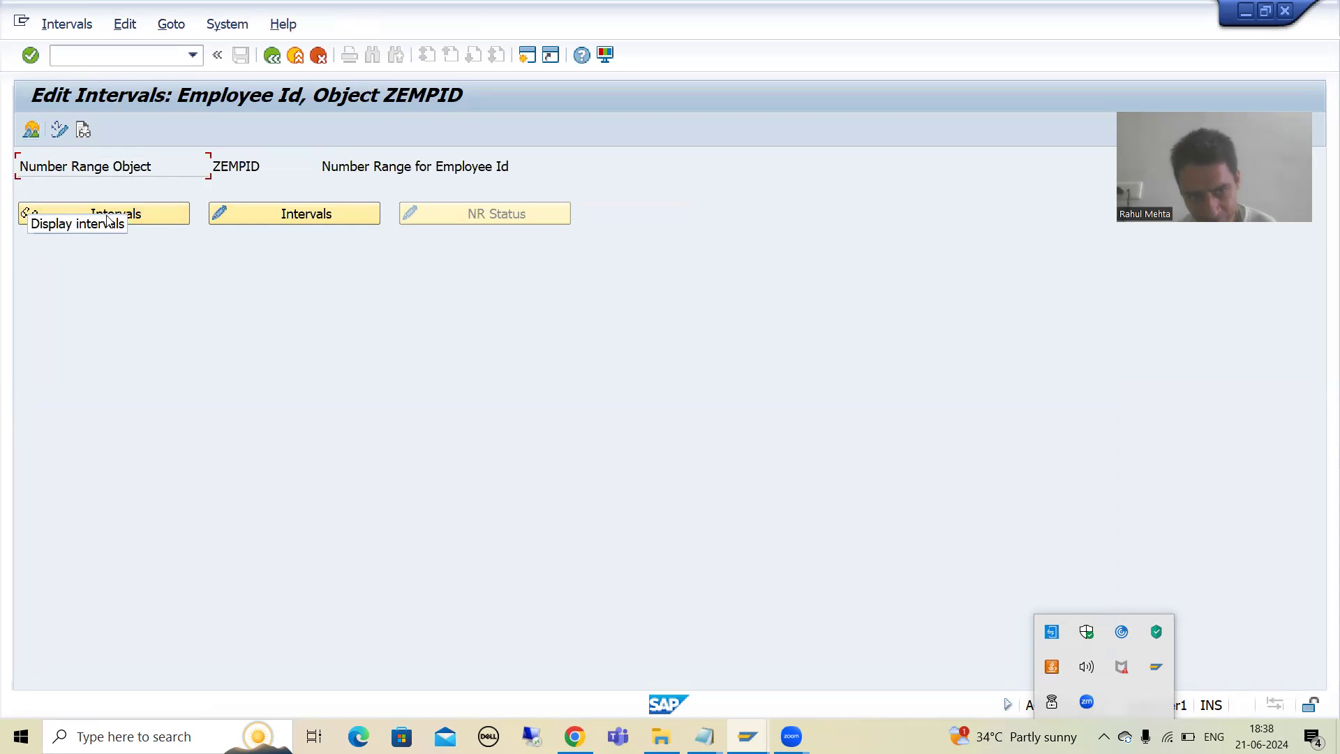
pyautogui.click(287, 215)
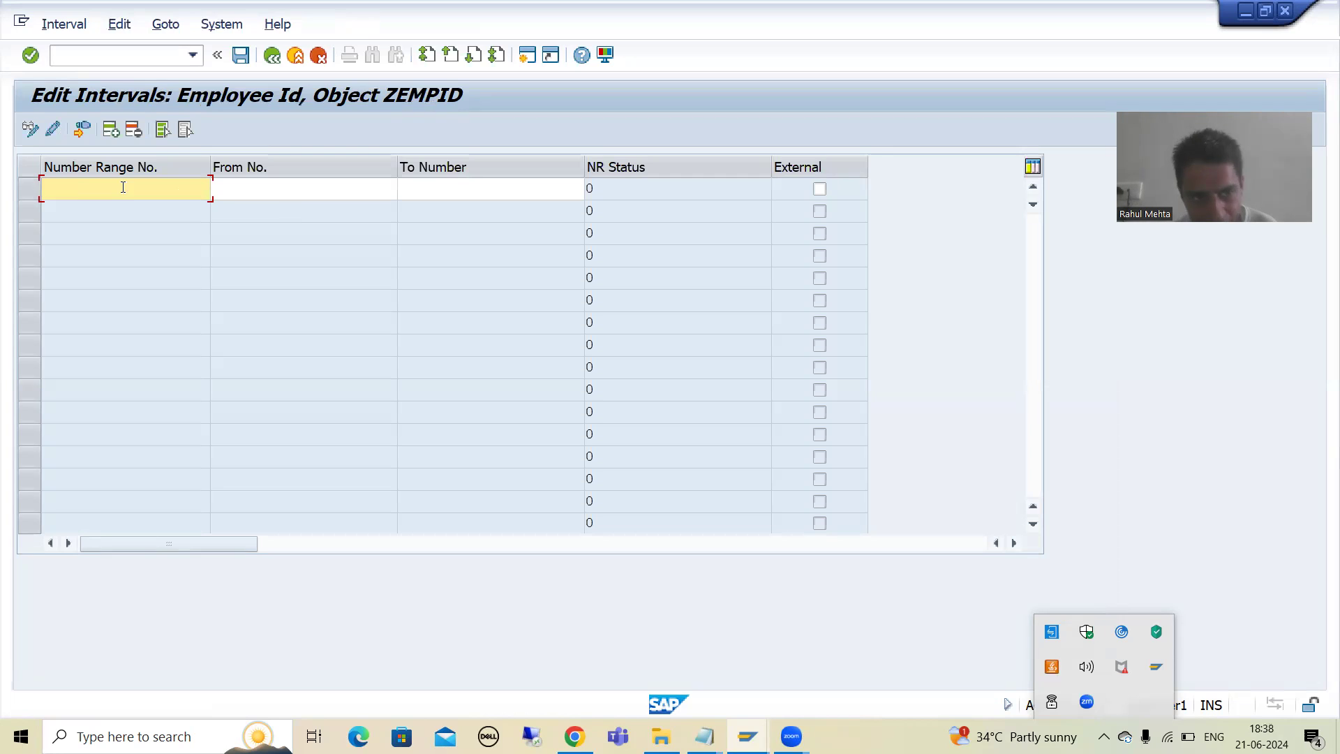
pyautogui.click(286, 193)
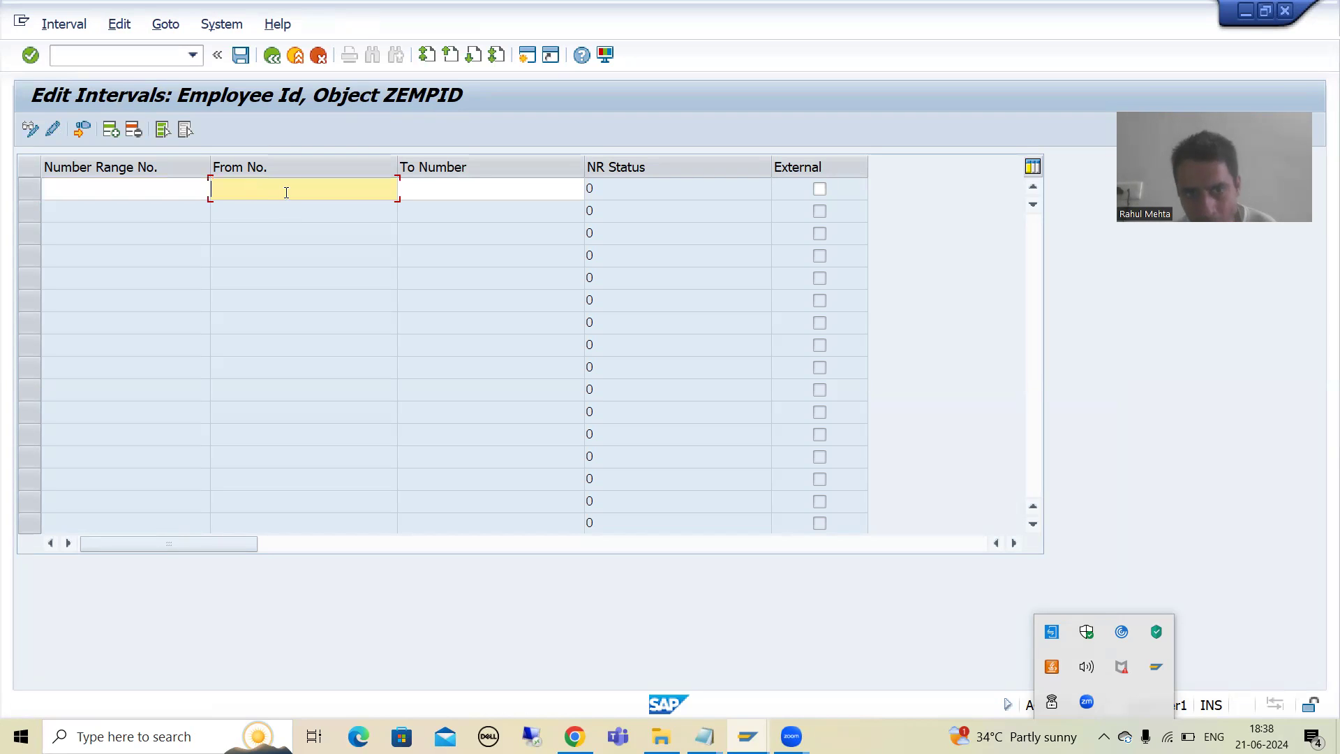
pyautogui.click(441, 193)
pyautogui.click(121, 191)
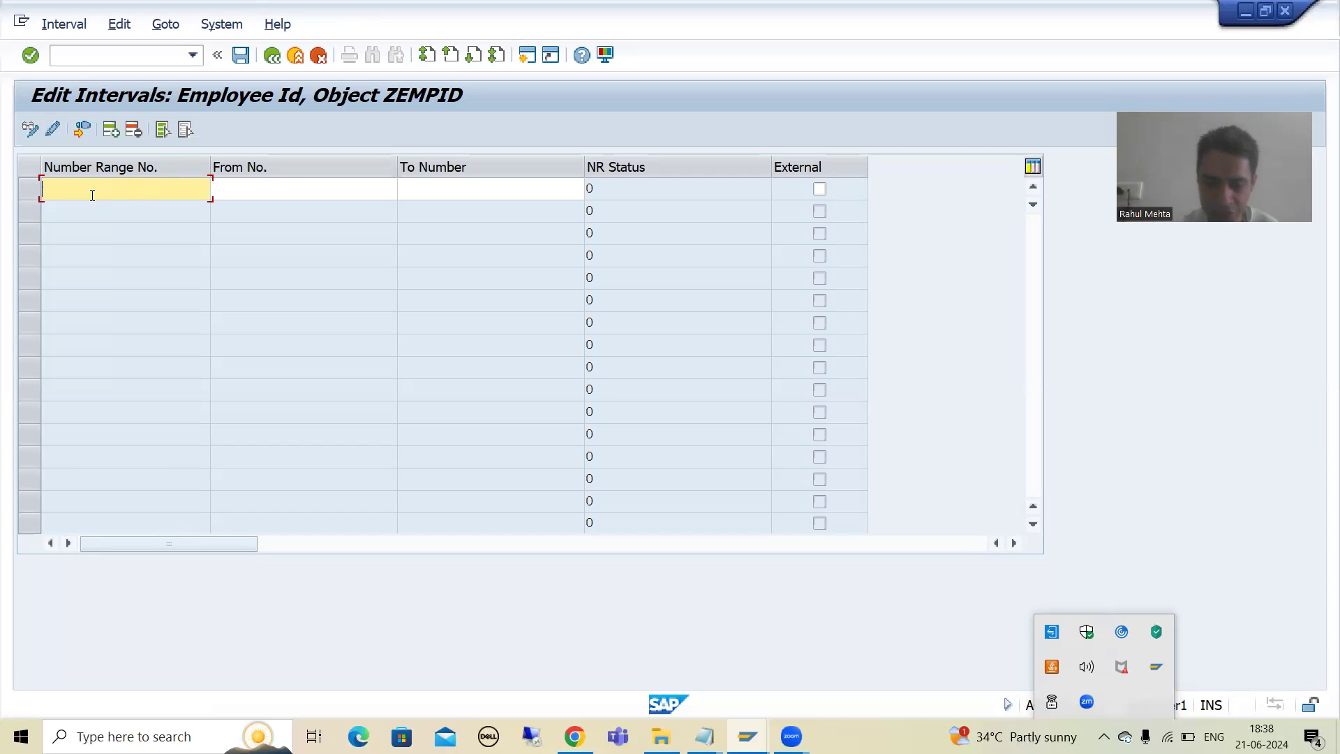
pyautogui.write('01')
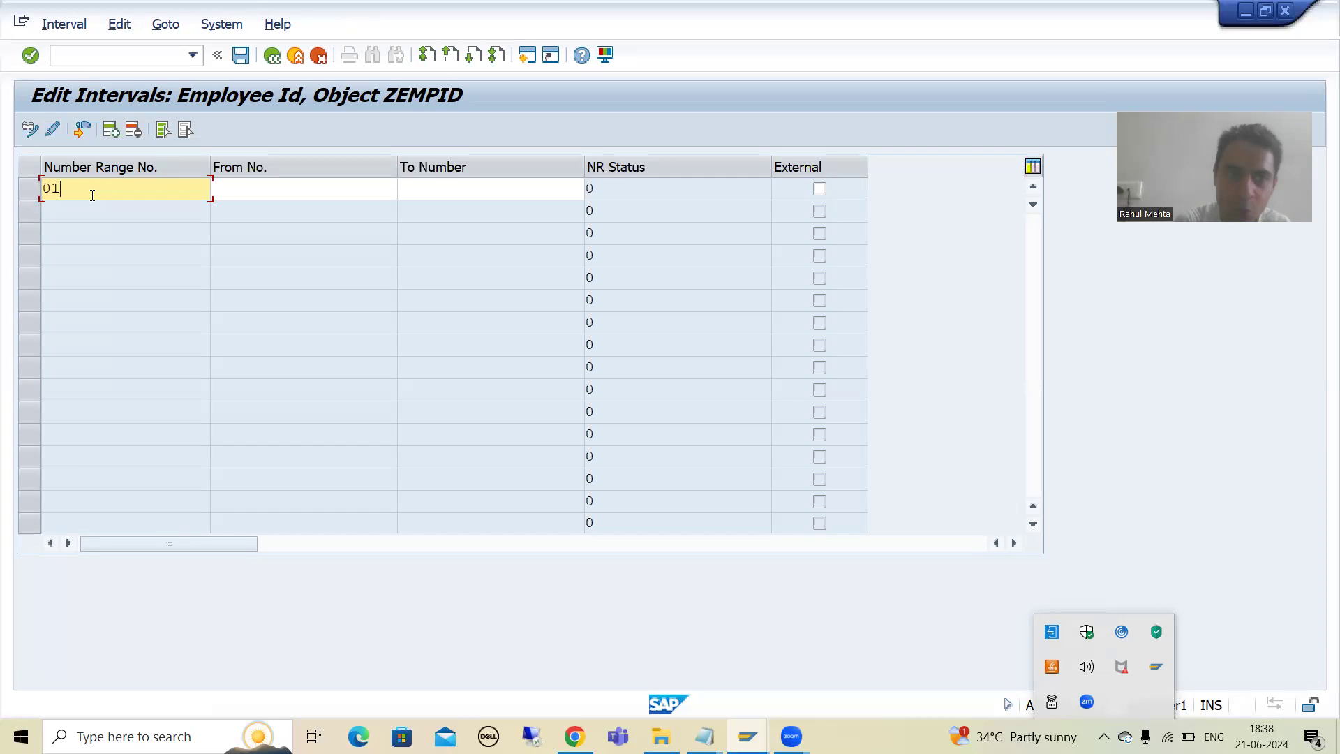
pyautogui.press('Tab')
pyautogui.write('1')
pyautogui.press('Tab')
pyautogui.write('1')
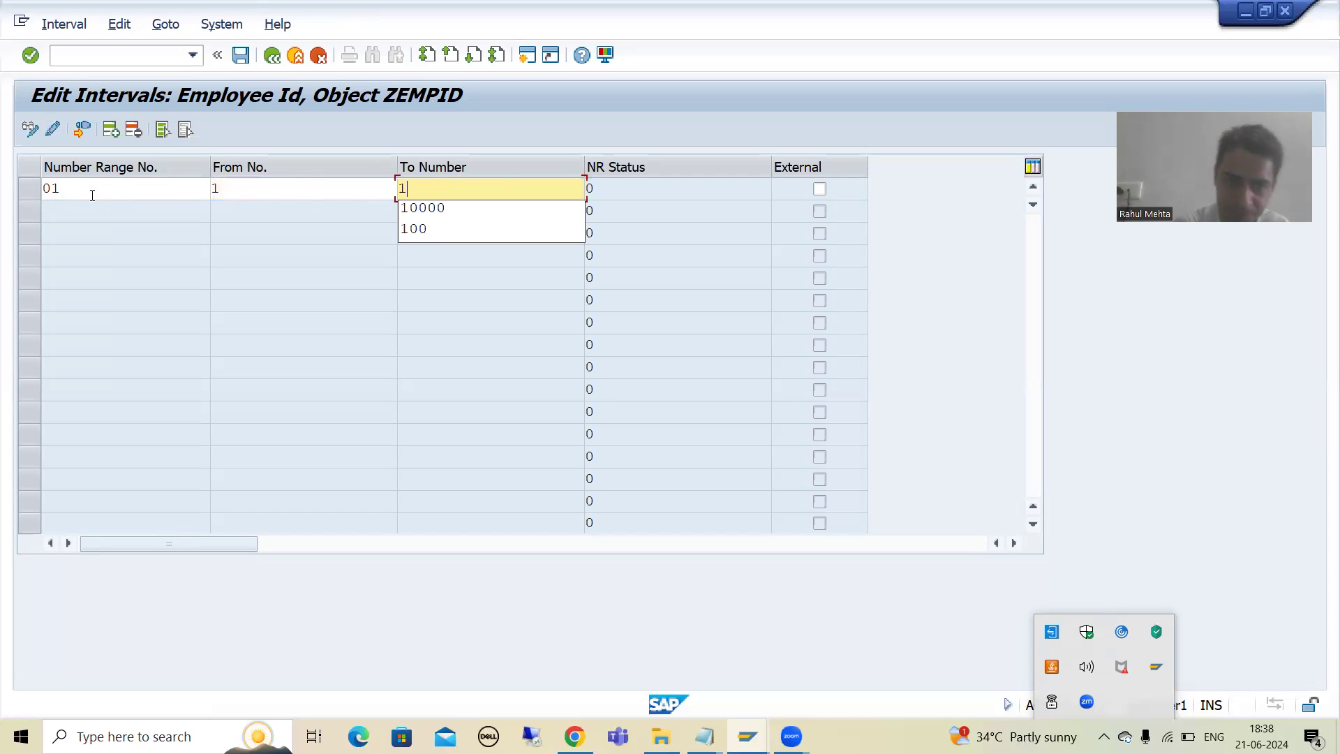
pyautogui.write('000000')
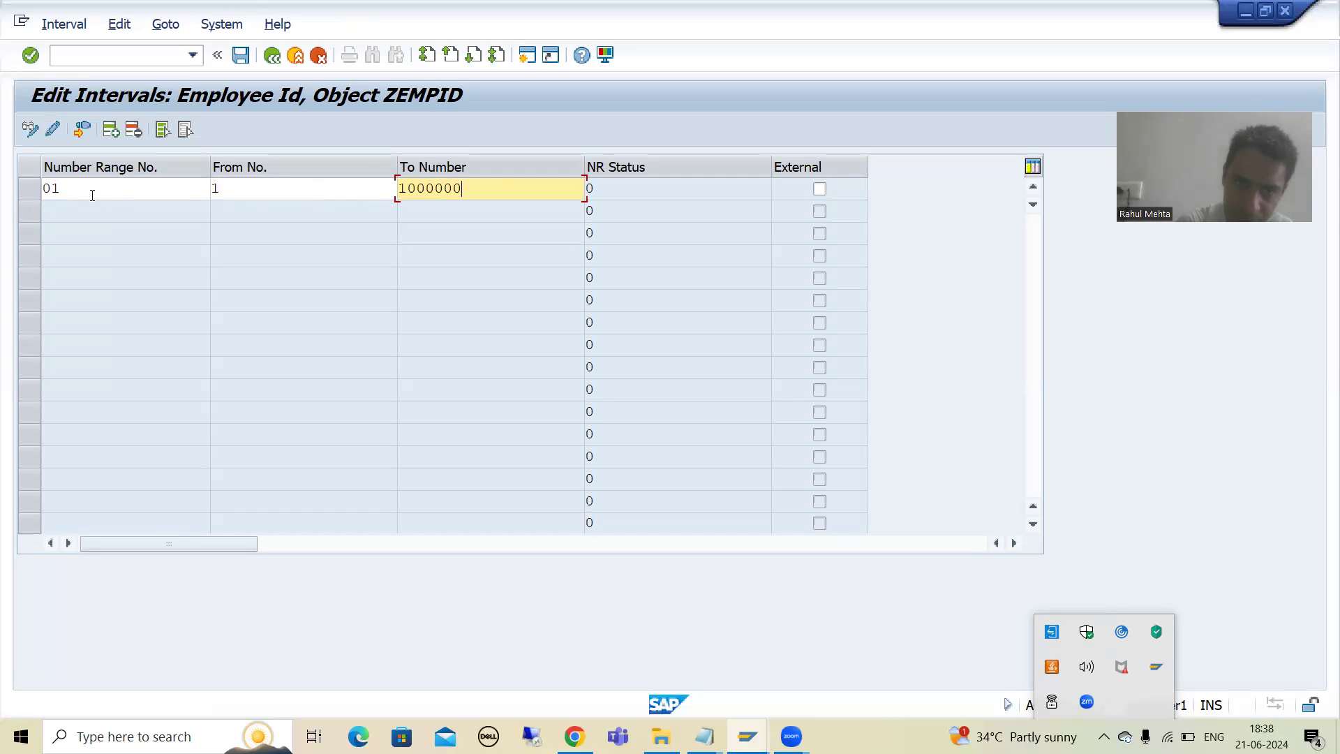
pyautogui.write('000')
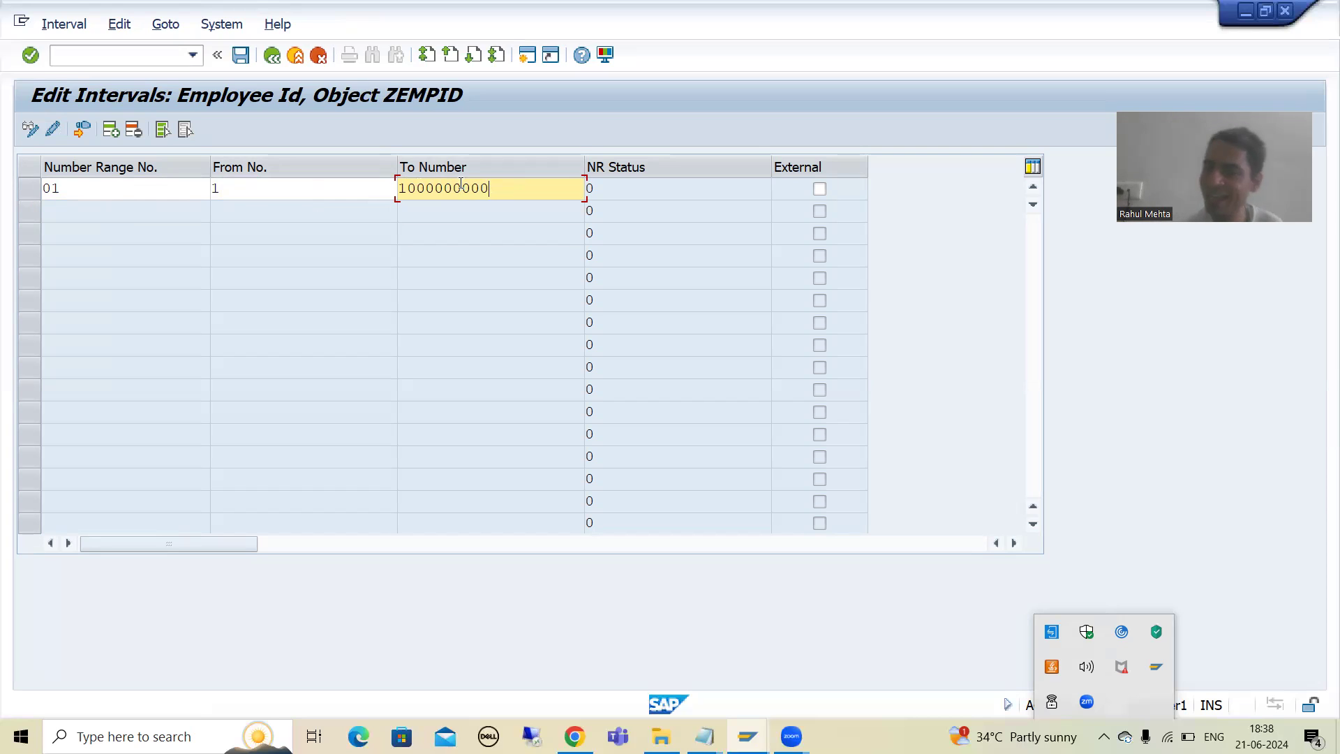
pyautogui.click(260, 189)
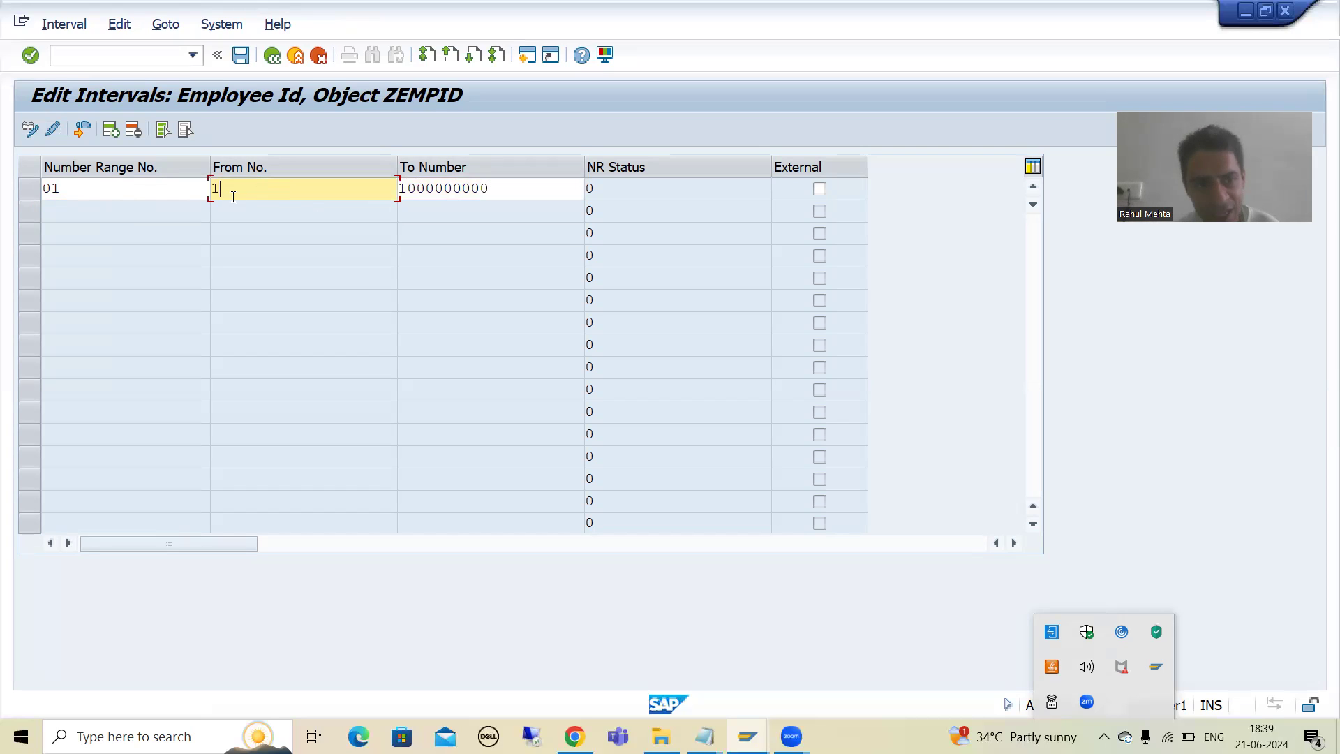
pyautogui.click(418, 187)
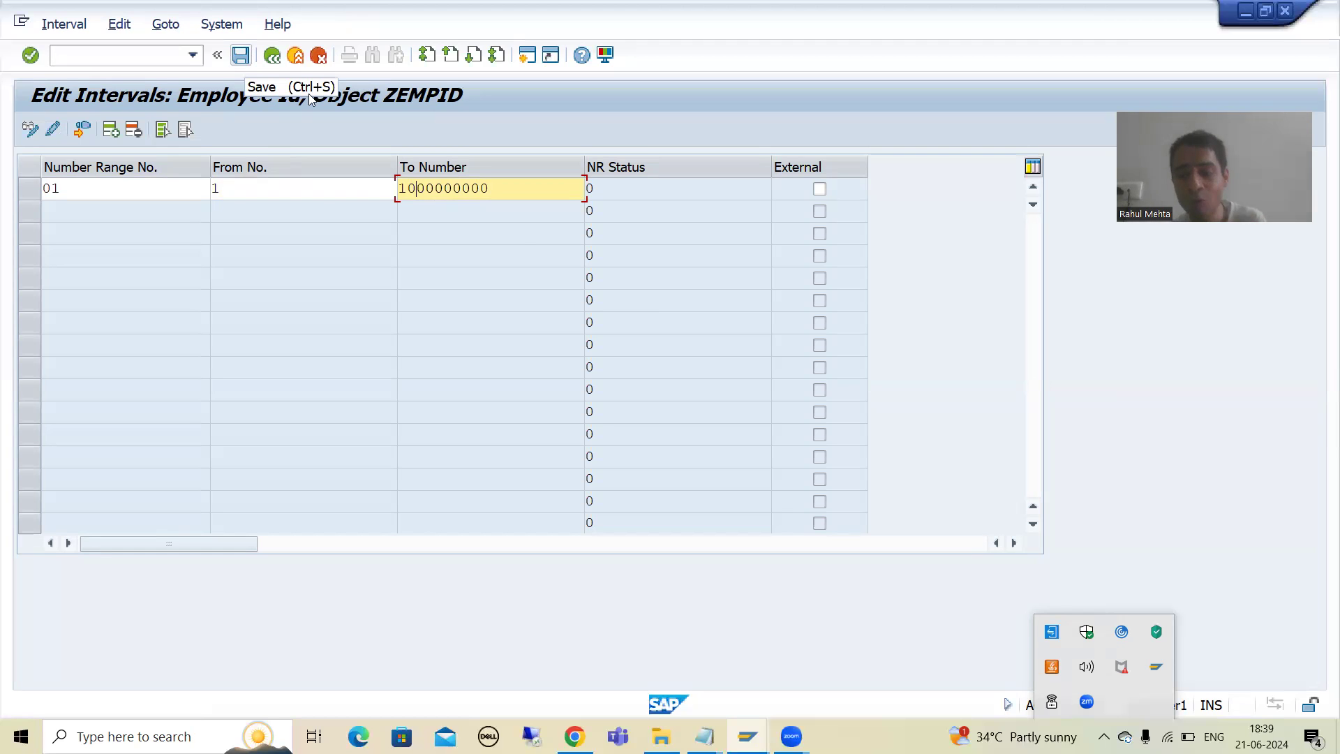
# Switch to the Number Range notes in Notepad and highlight the table names TNRO and NRIV.
pyautogui.moveTo(705, 734)
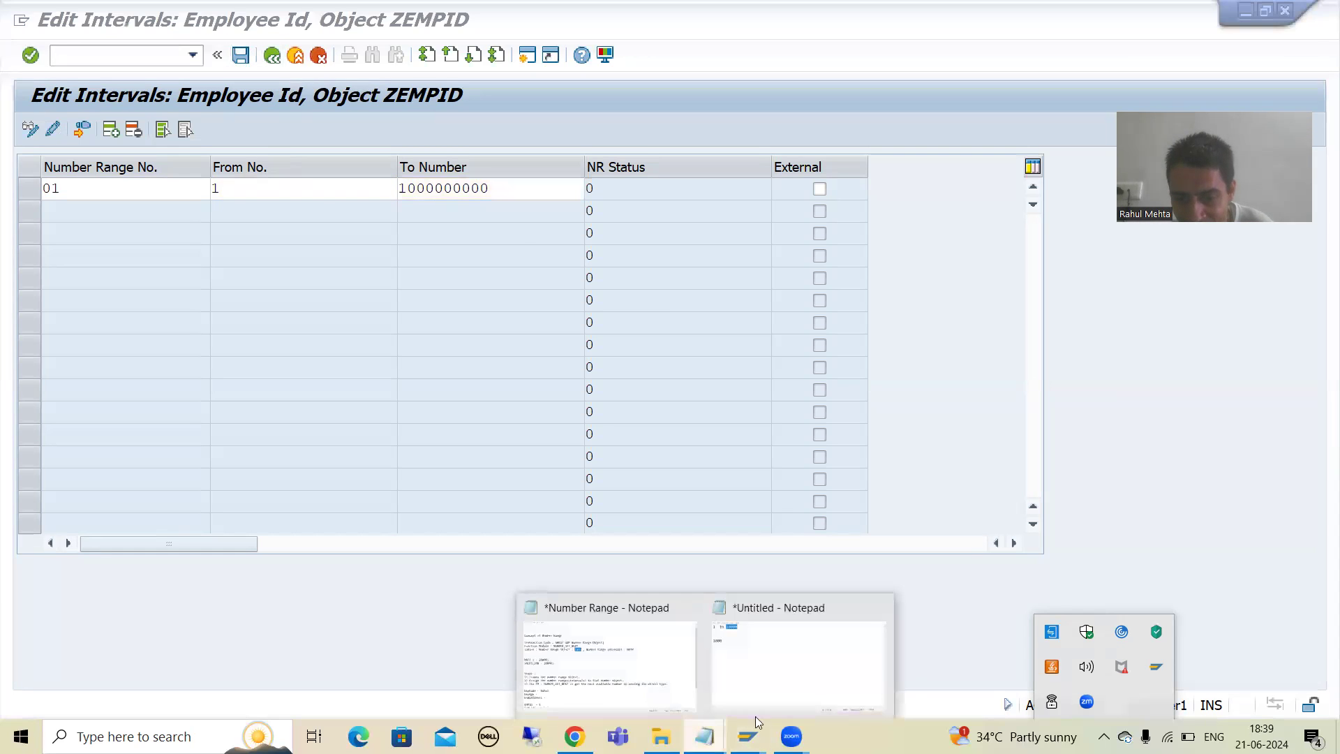
pyautogui.click(604, 663)
pyautogui.click(595, 310)
pyautogui.moveTo(797, 238); pyautogui.dragTo(842, 236)
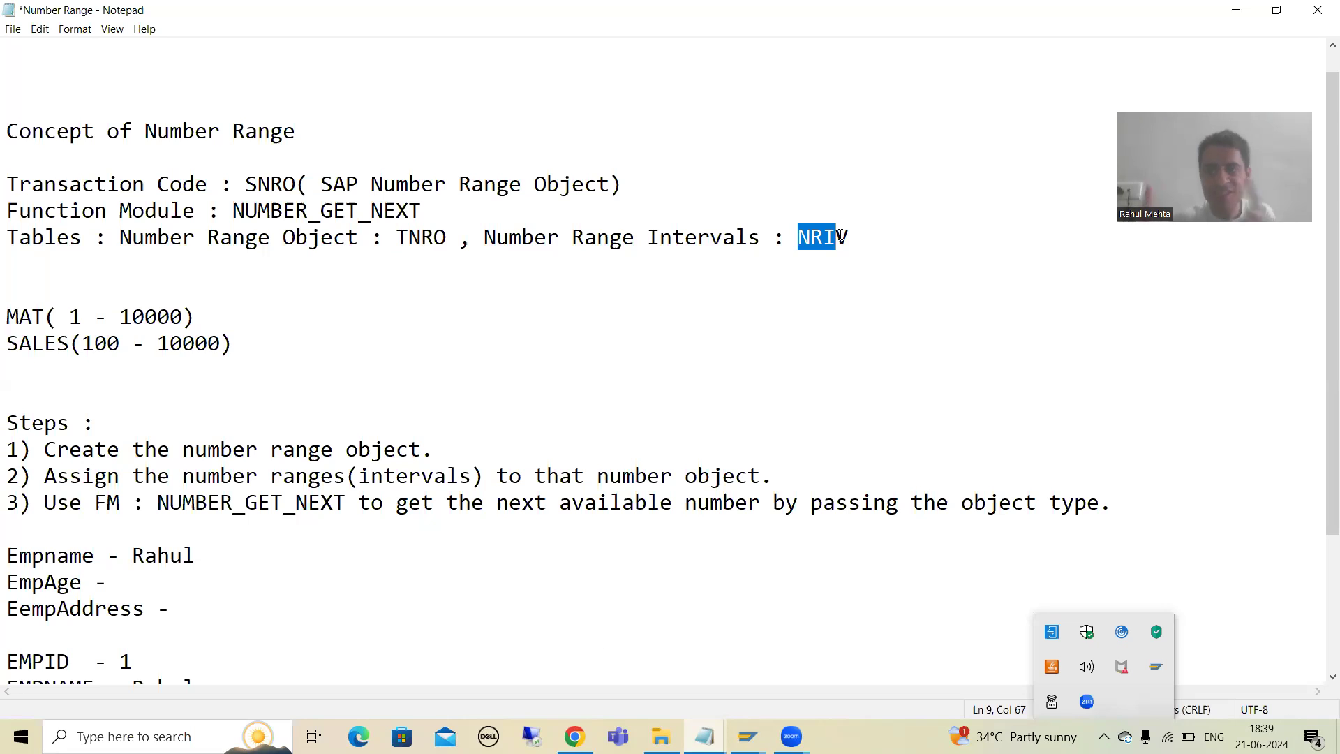
pyautogui.moveTo(399, 238); pyautogui.dragTo(445, 235)
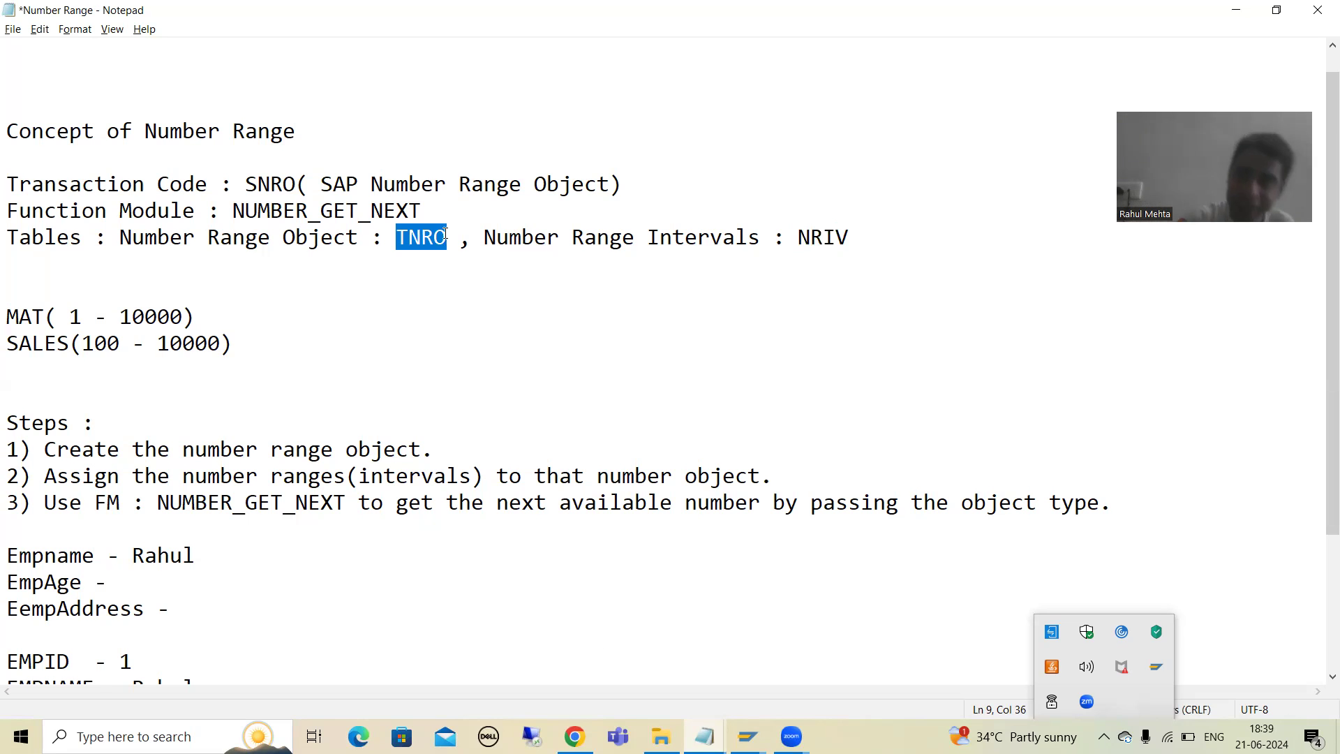
pyautogui.click(808, 238)
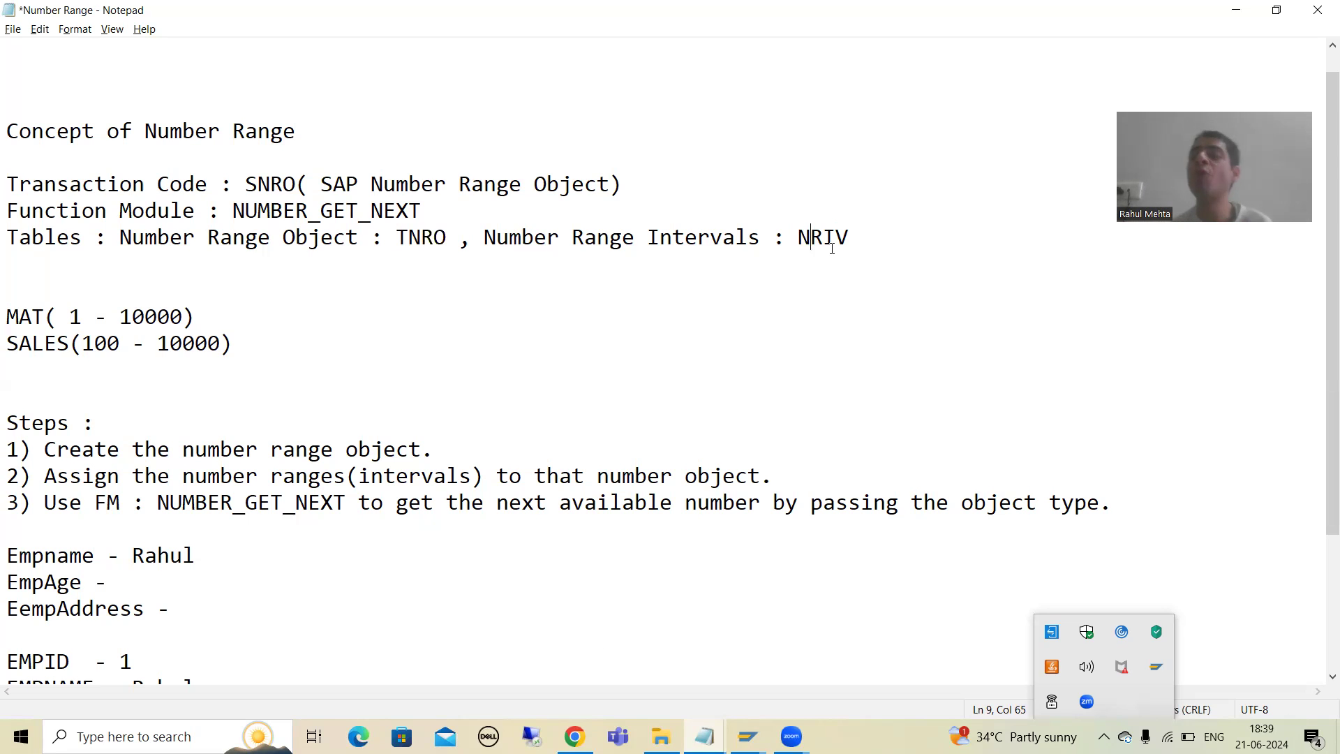
pyautogui.moveTo(798, 238); pyautogui.dragTo(853, 235)
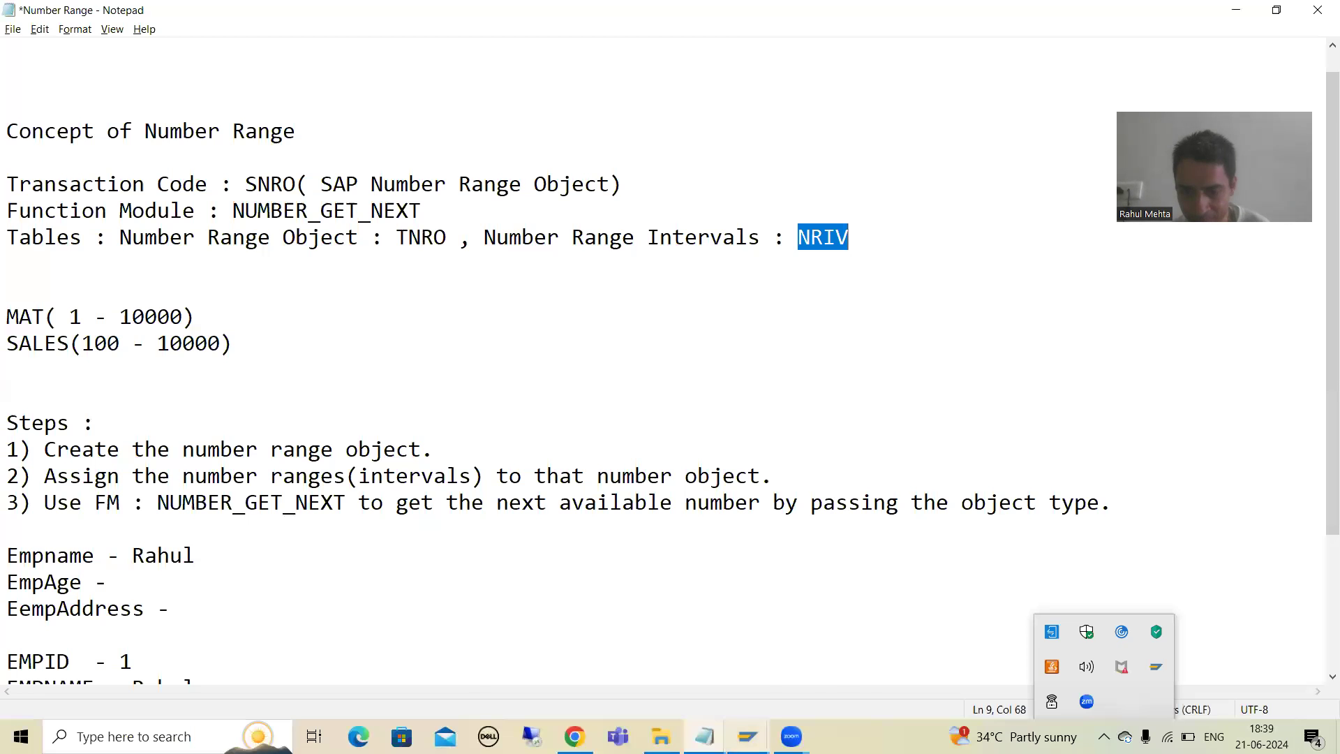
# Switch back to SAP, open transaction SE11 in a new session and display database table NRIV.
pyautogui.moveTo(746, 736)
pyautogui.click(866, 682)
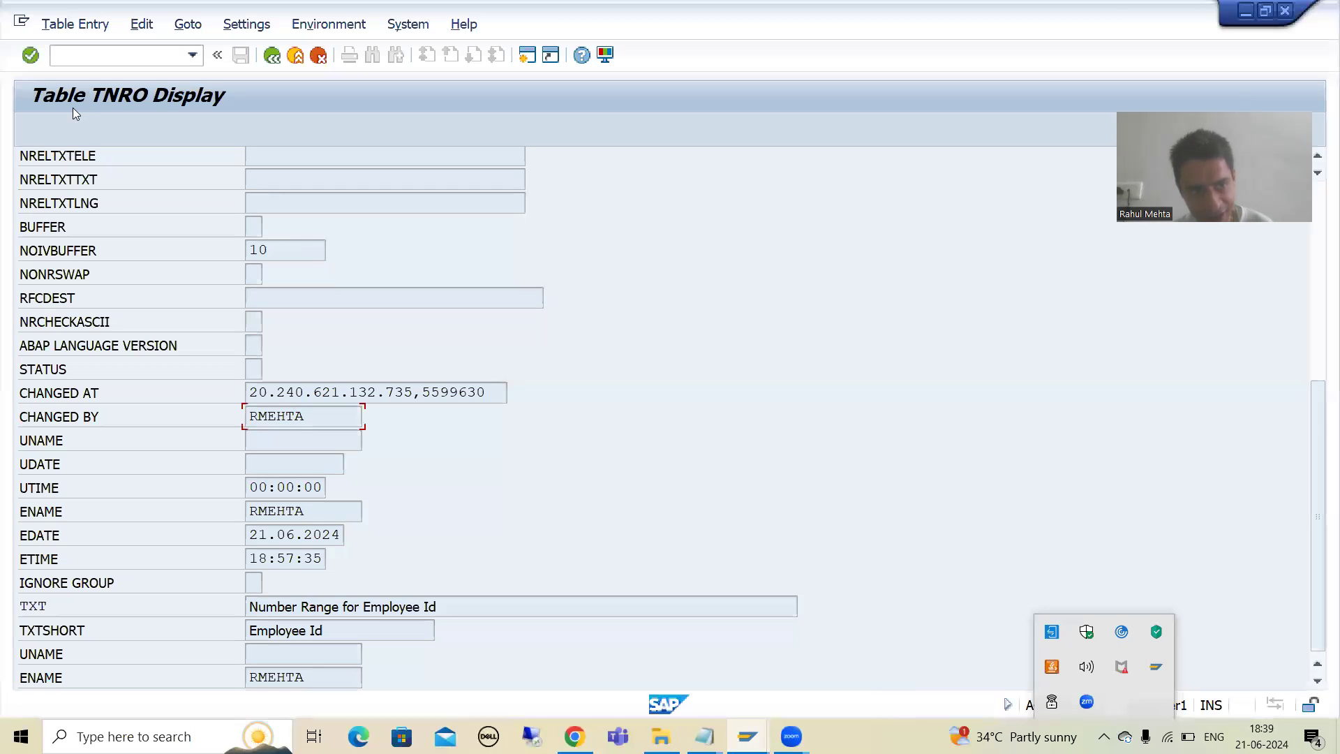
pyautogui.write('/nse11')
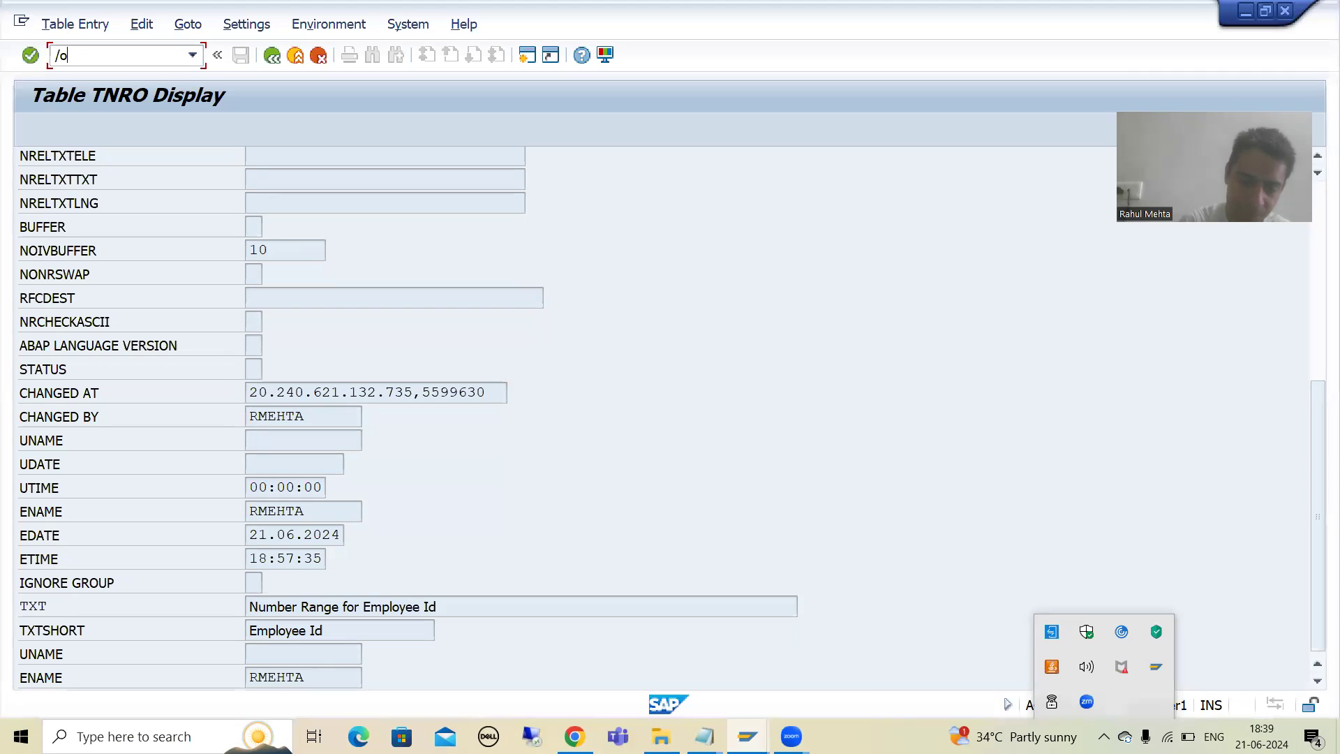
pyautogui.press('Return')
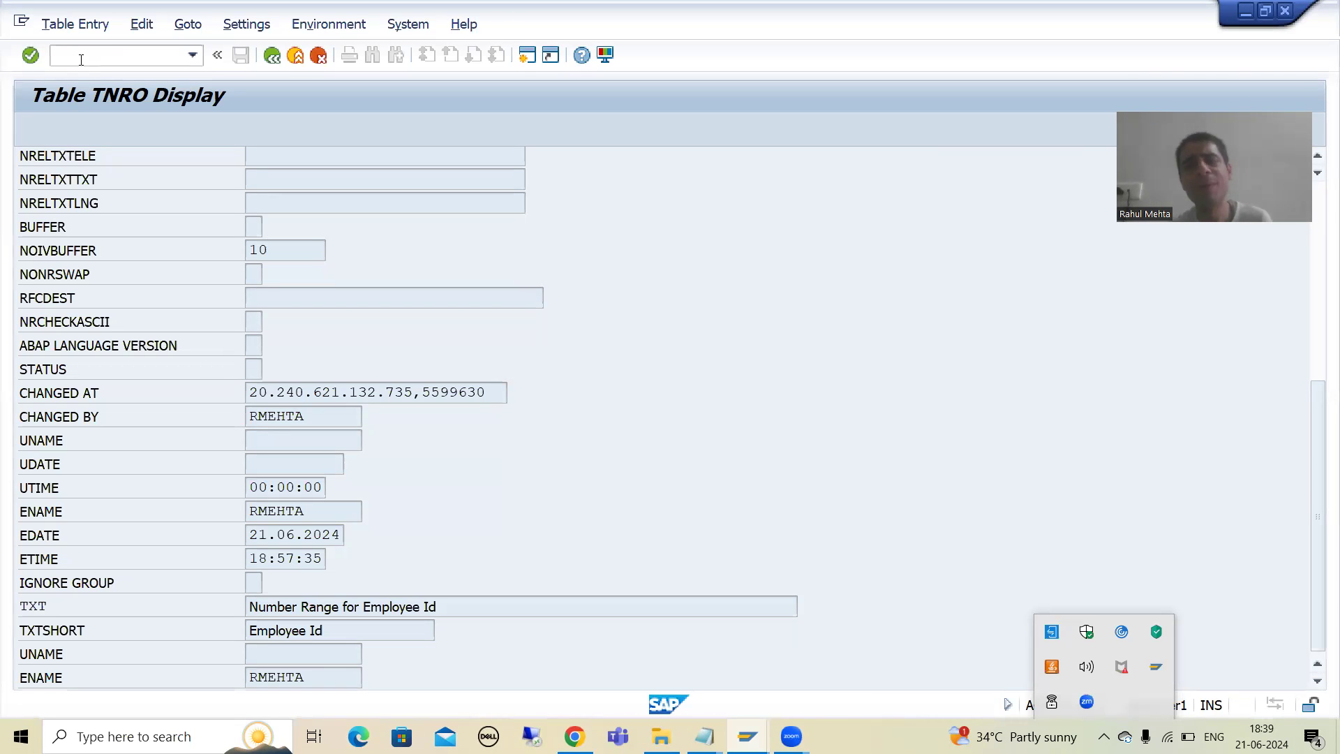
pyautogui.write('NRIV')
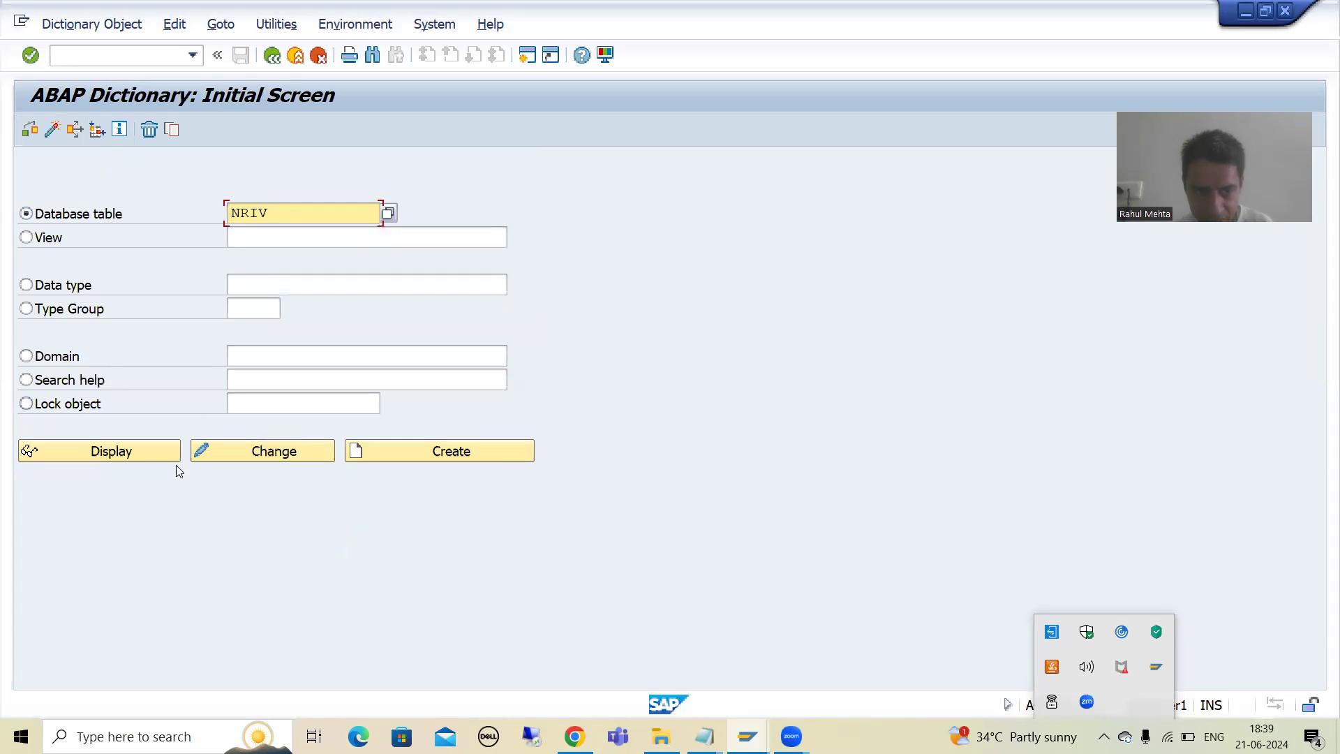
pyautogui.click(139, 453)
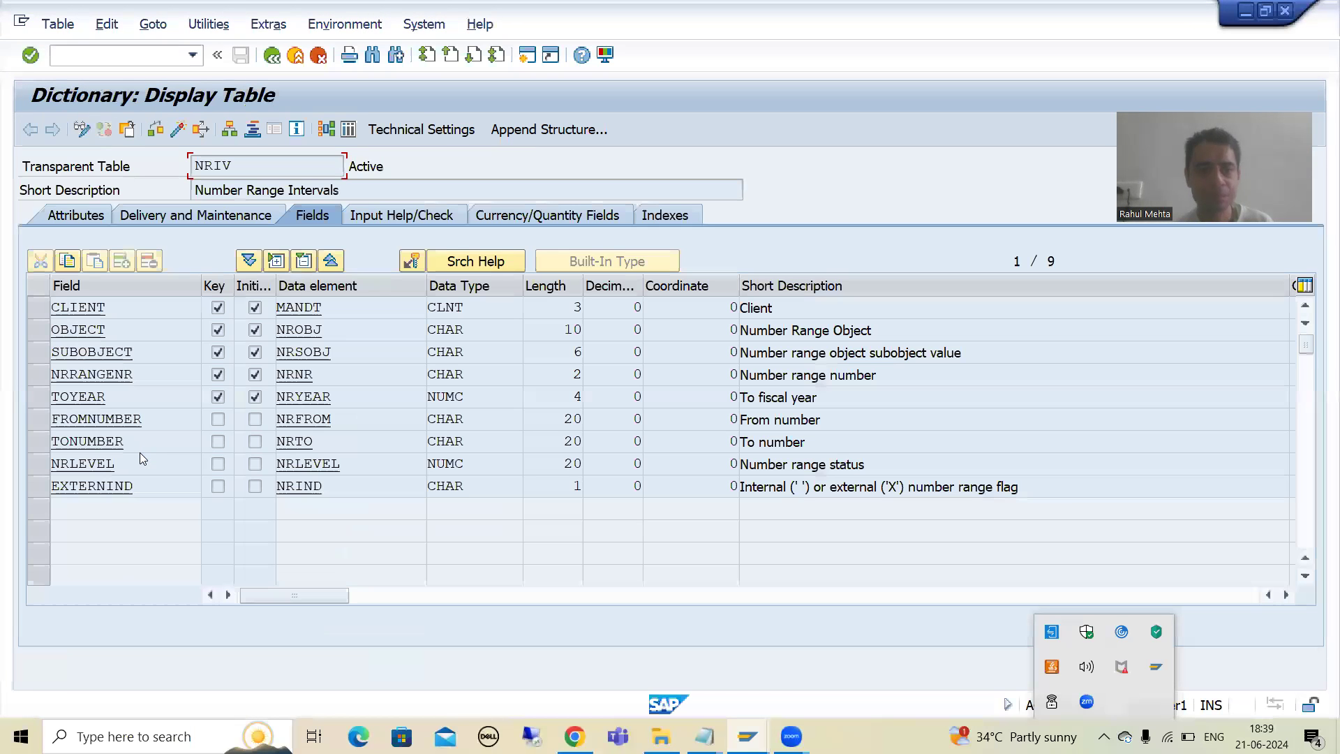
# Open the contents selection for table NRIV and count the entries with object ZEMPID.
pyautogui.click(348, 130)
pyautogui.click(359, 189)
pyautogui.click(363, 206)
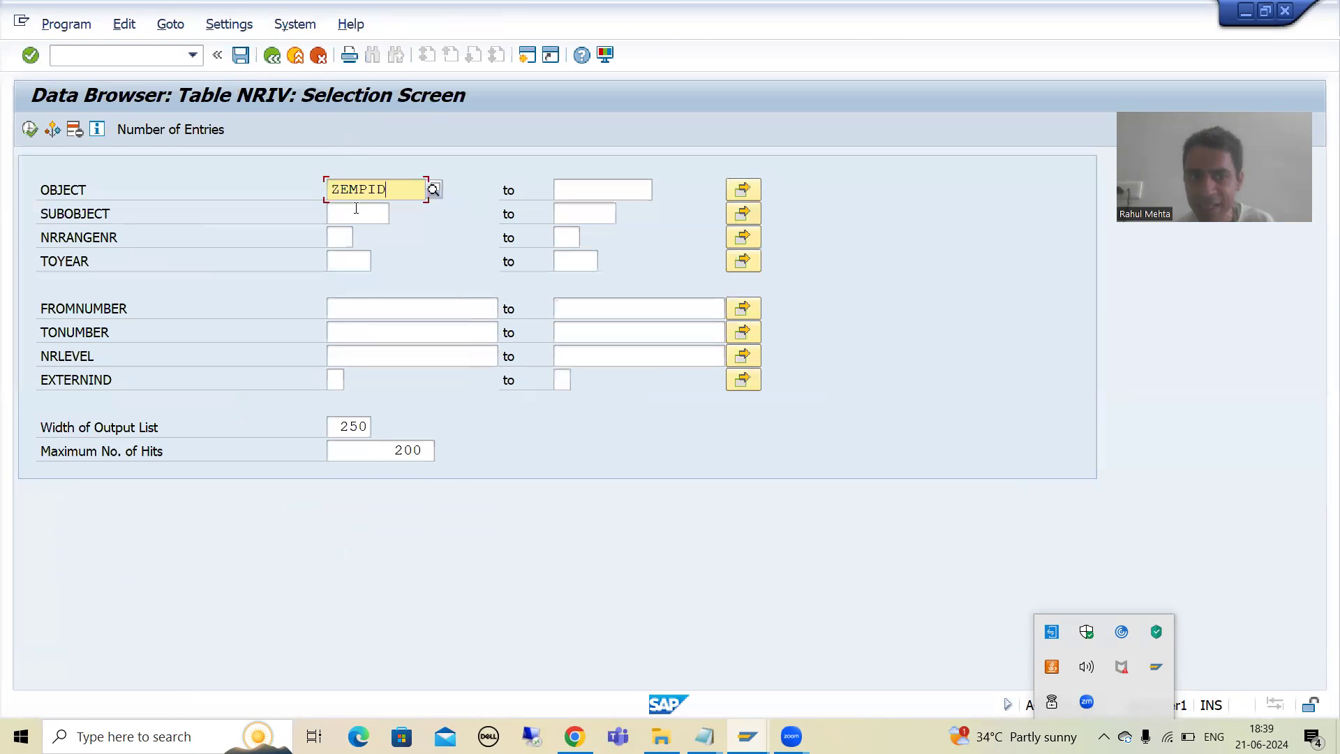
pyautogui.click(192, 133)
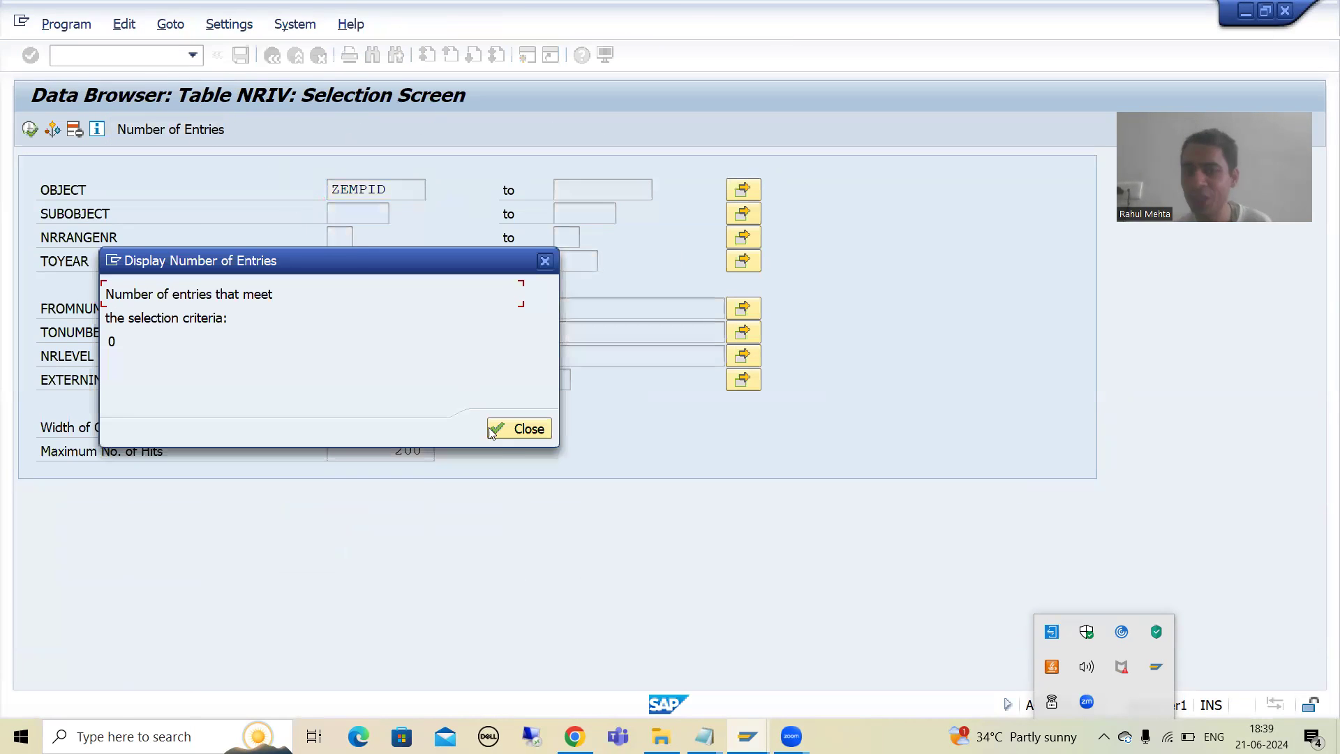
pyautogui.click(517, 429)
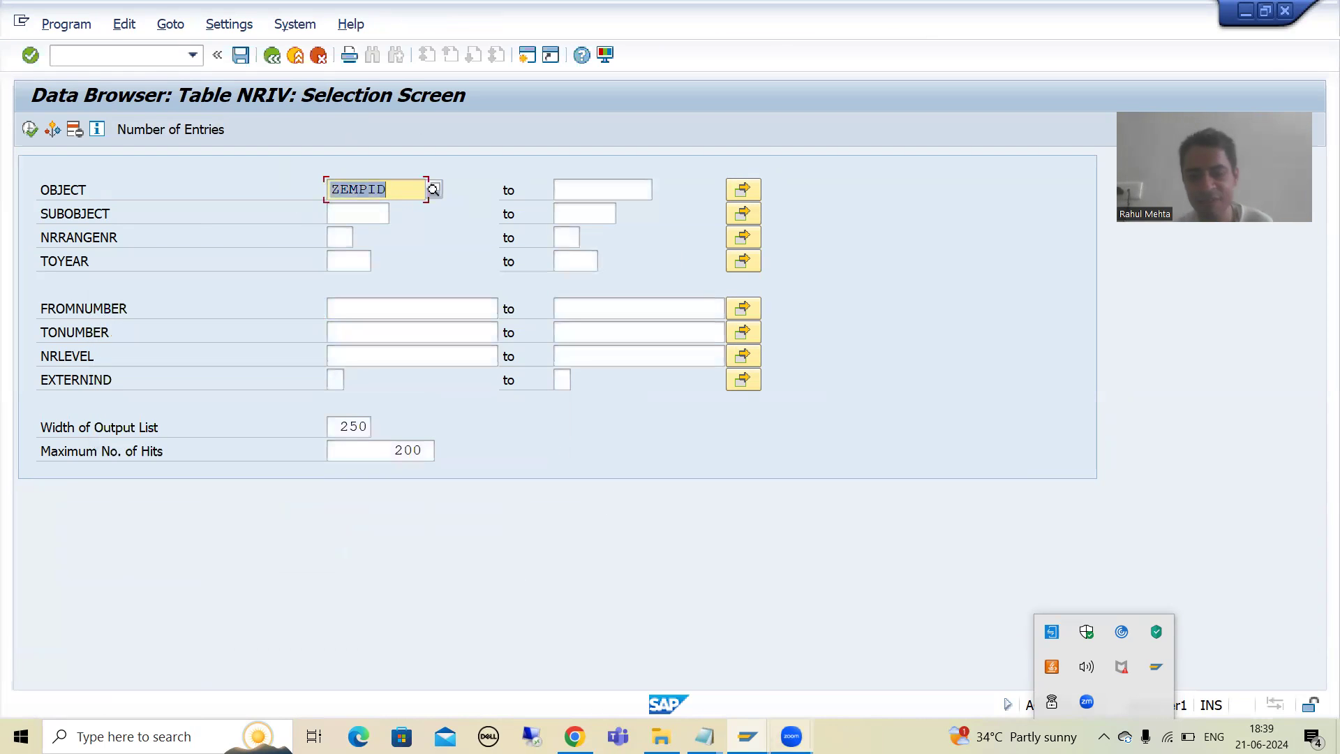
# Return to the ZEMPID interval editing session, save interval 01 and accept the interval transport notice.
pyautogui.moveTo(747, 736)
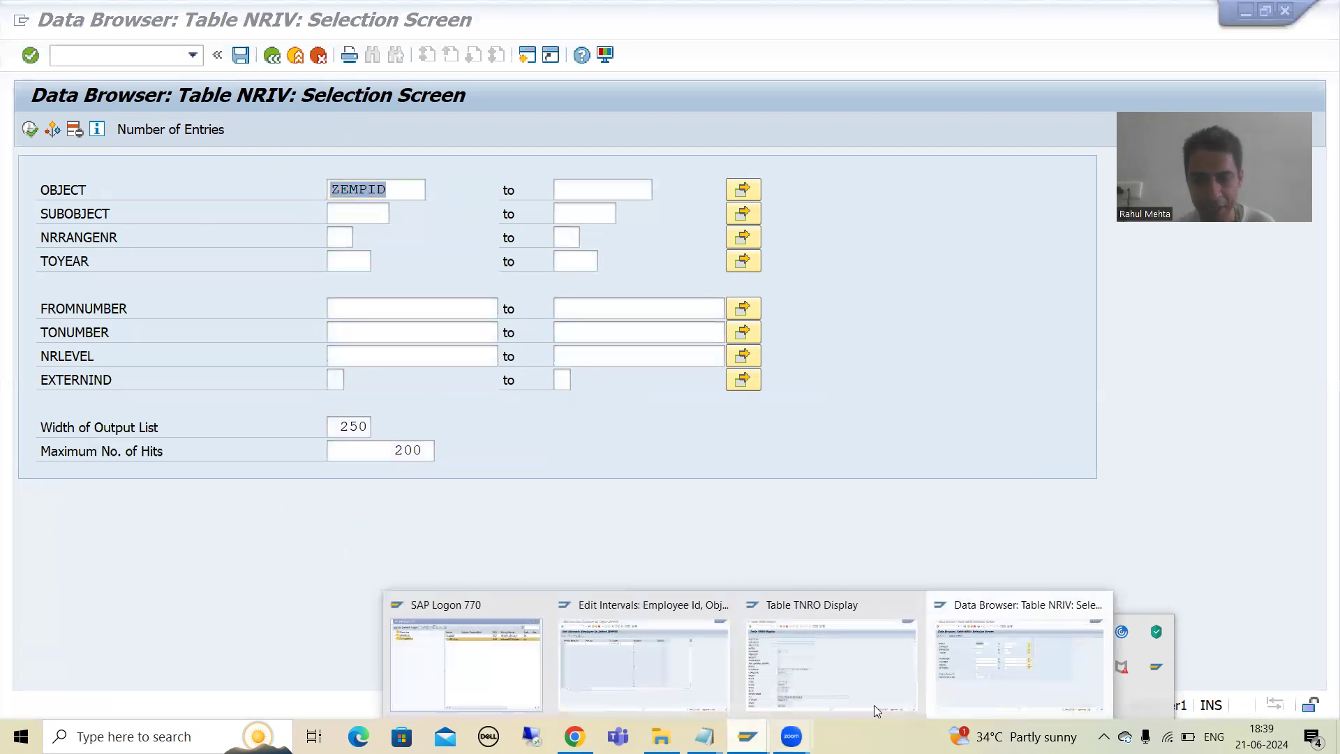
pyautogui.click(675, 679)
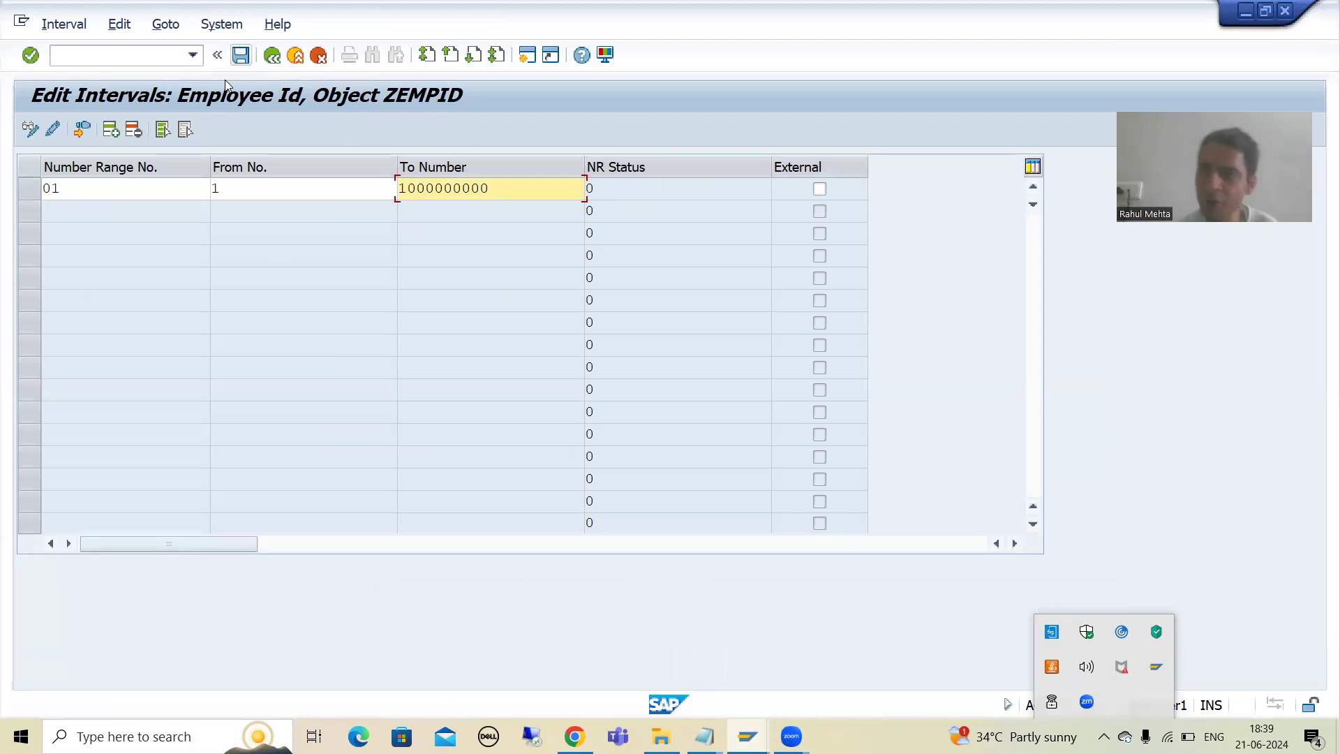
pyautogui.hotkey('ctrl', 's')
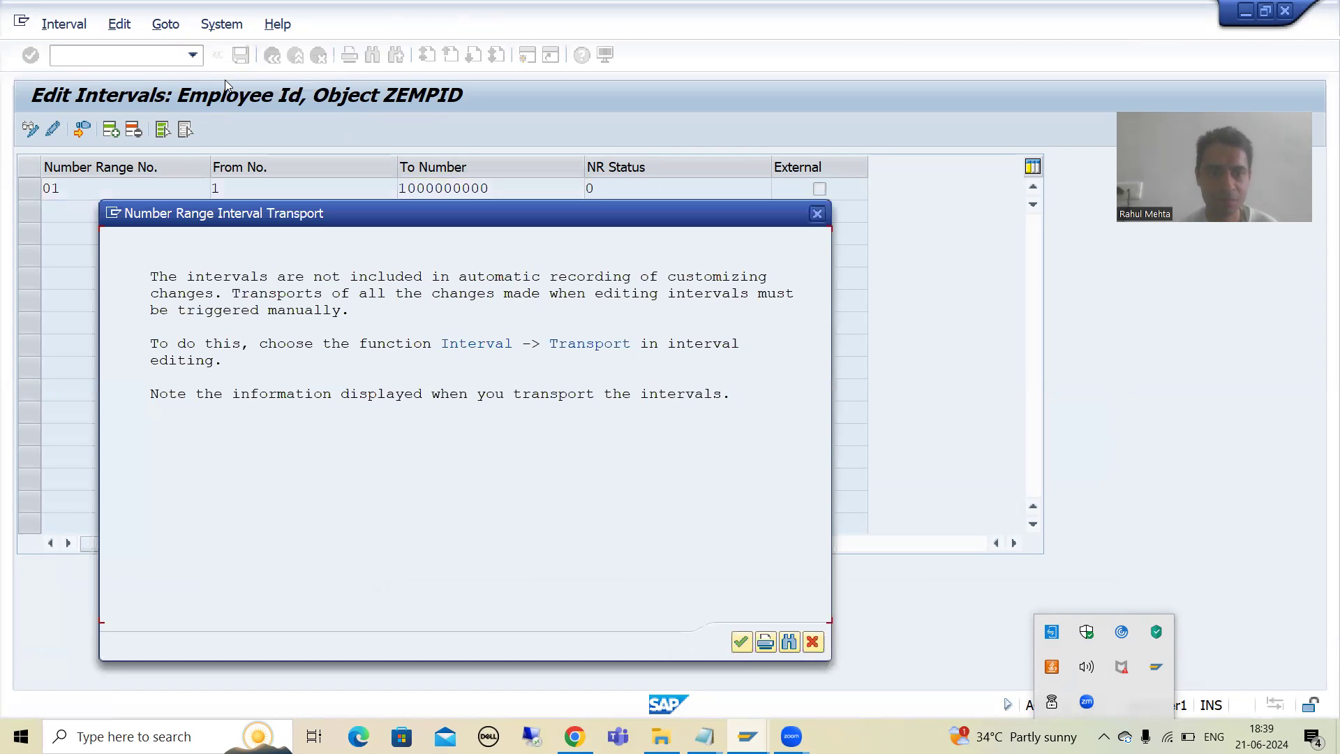
pyautogui.click(742, 643)
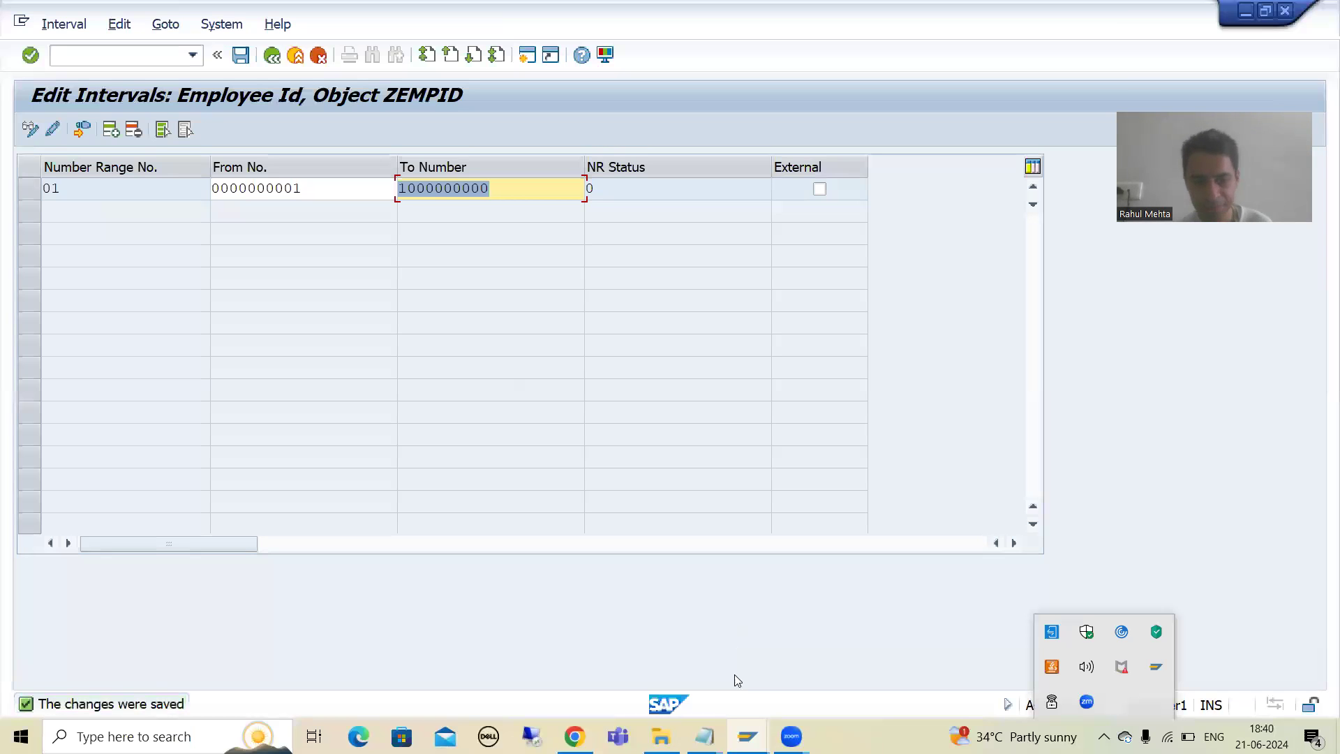
# Switch to the NRIV selection session and count the ZEMPID entries again.
pyautogui.moveTo(747, 736)
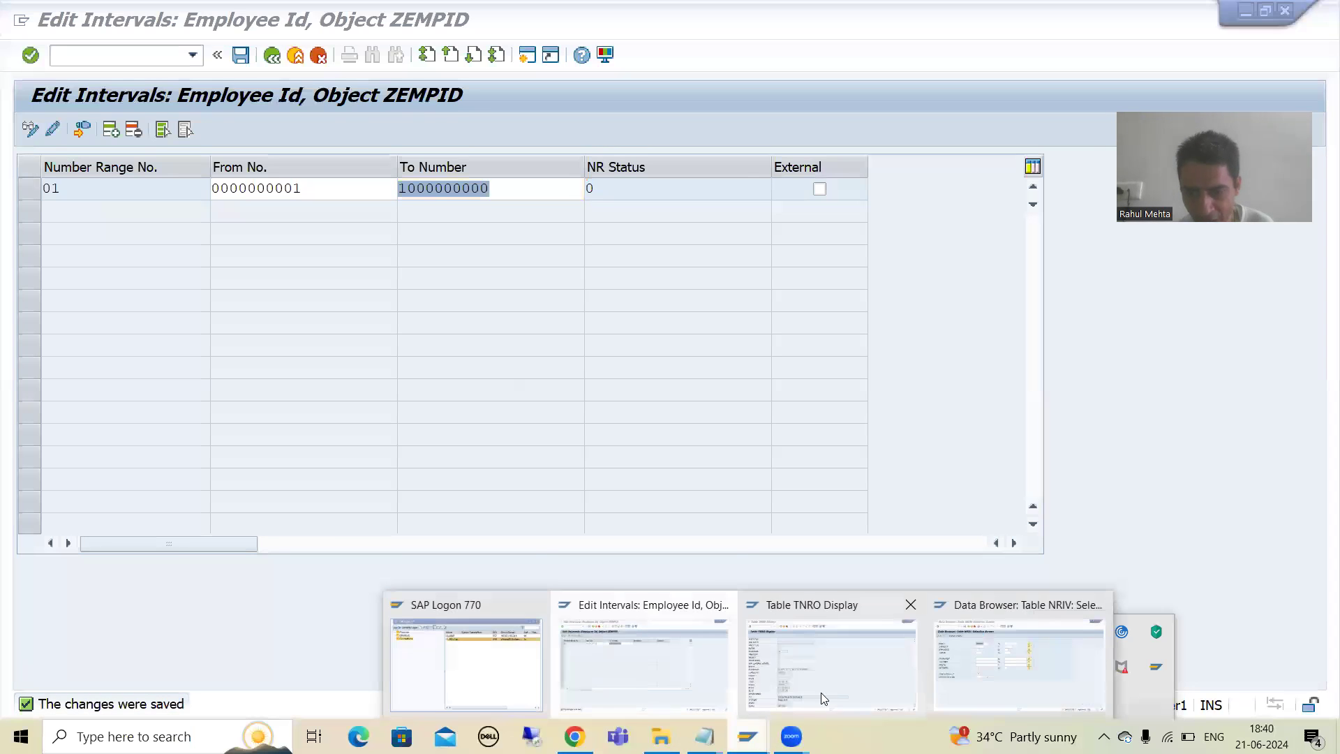
pyautogui.click(985, 661)
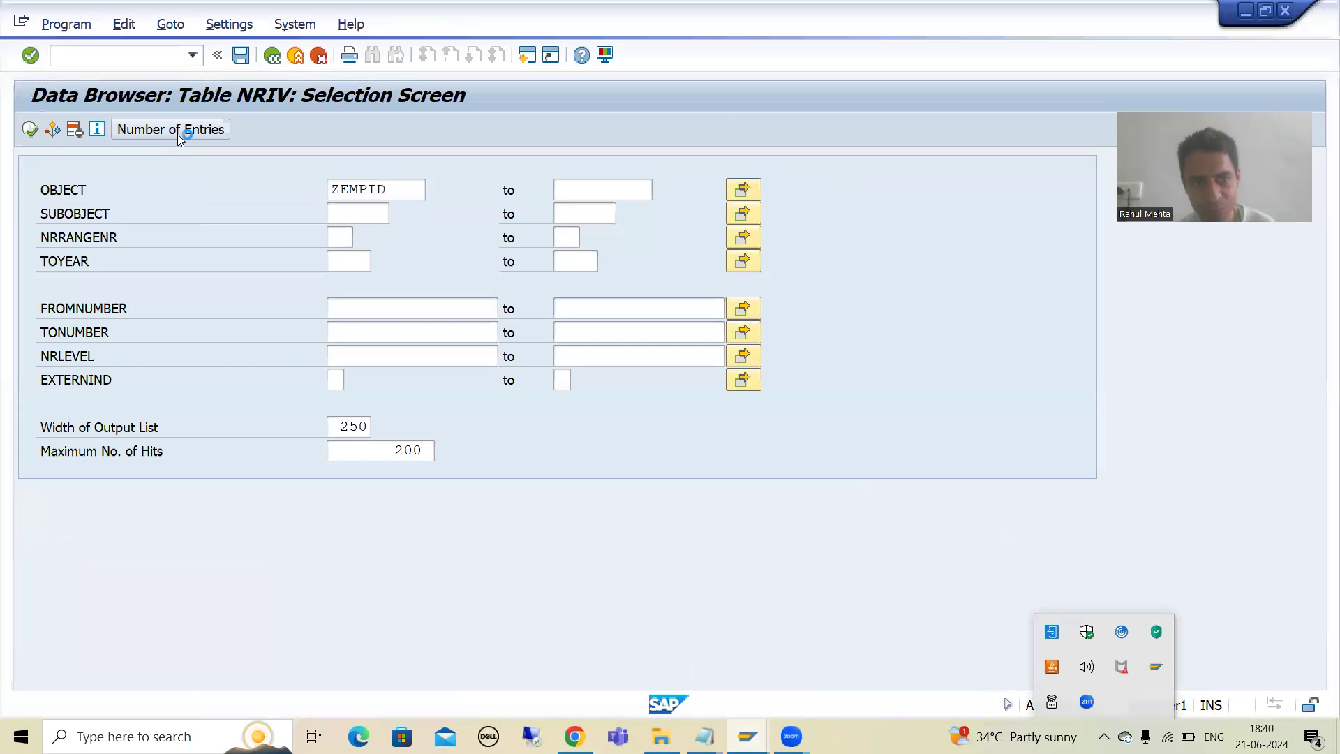
pyautogui.click(497, 429)
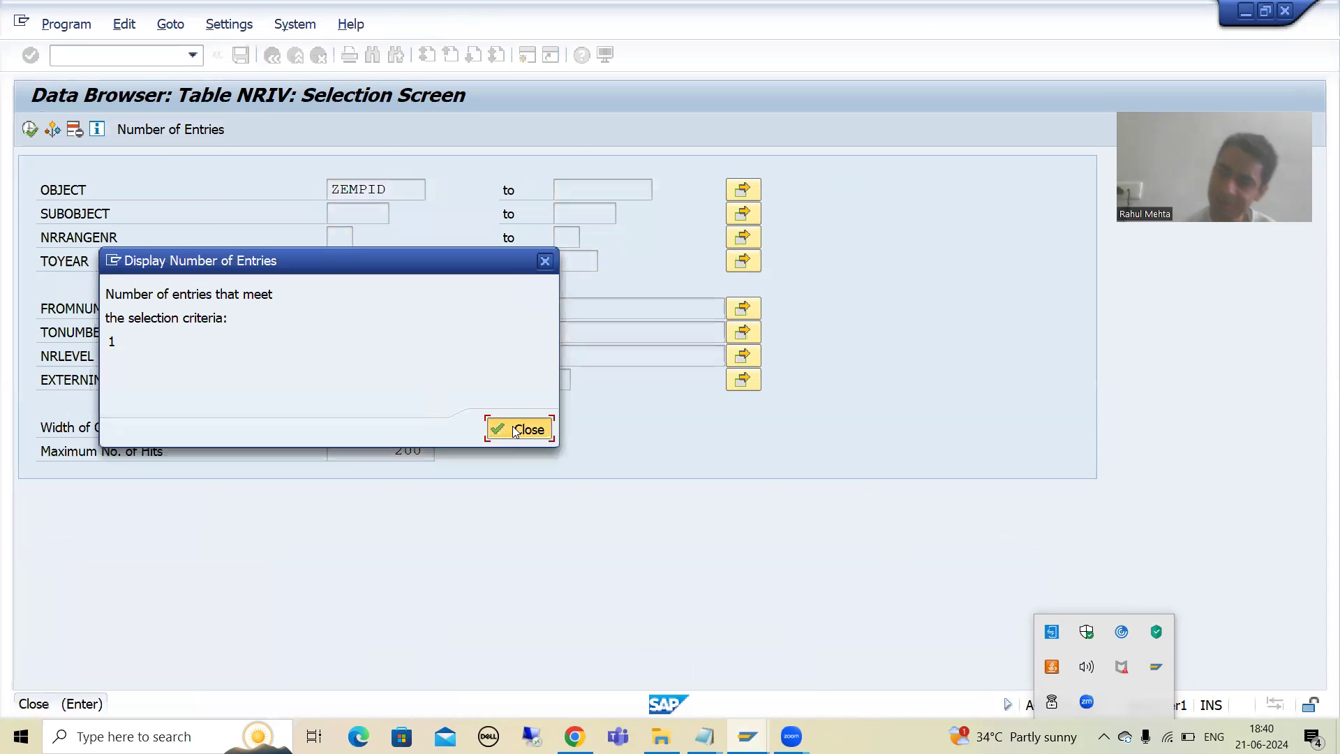
# Display the NRIV entry for object ZEMPID in detail and check its from-number field.
pyautogui.click(28, 129)
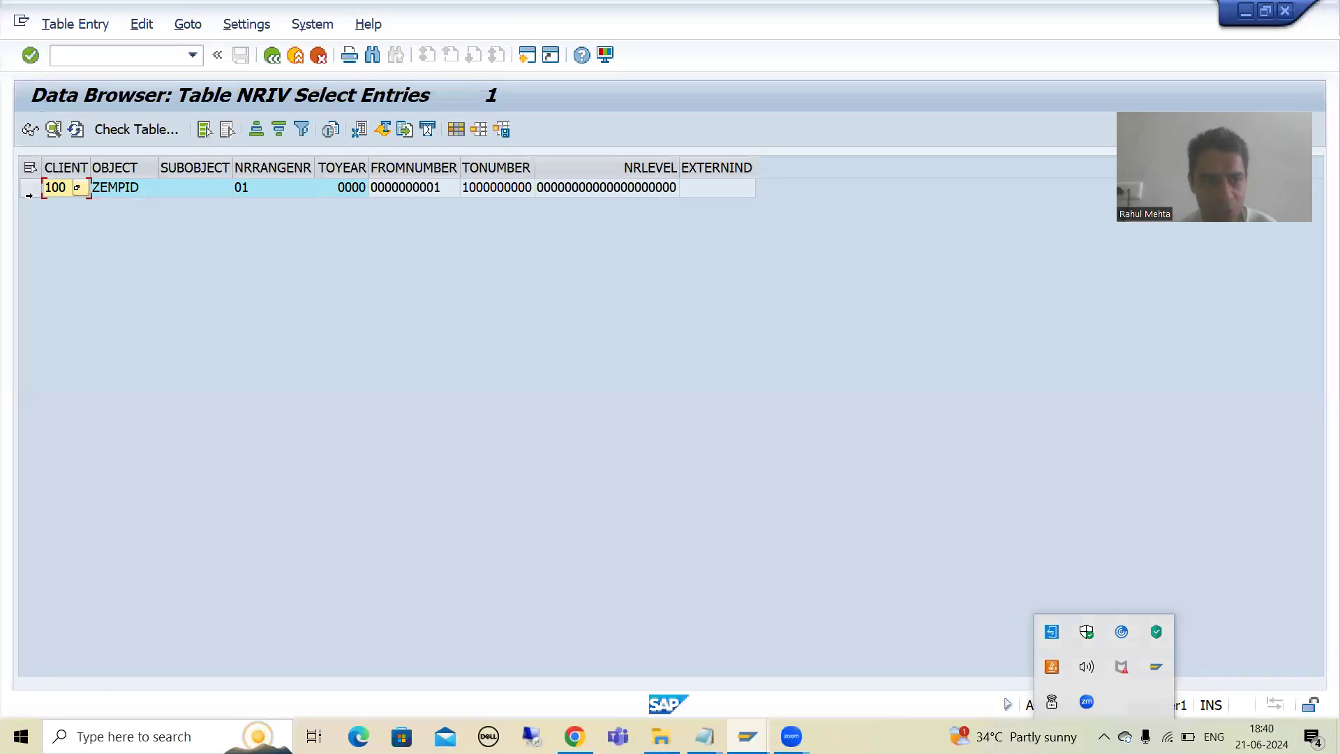
pyautogui.click(30, 188)
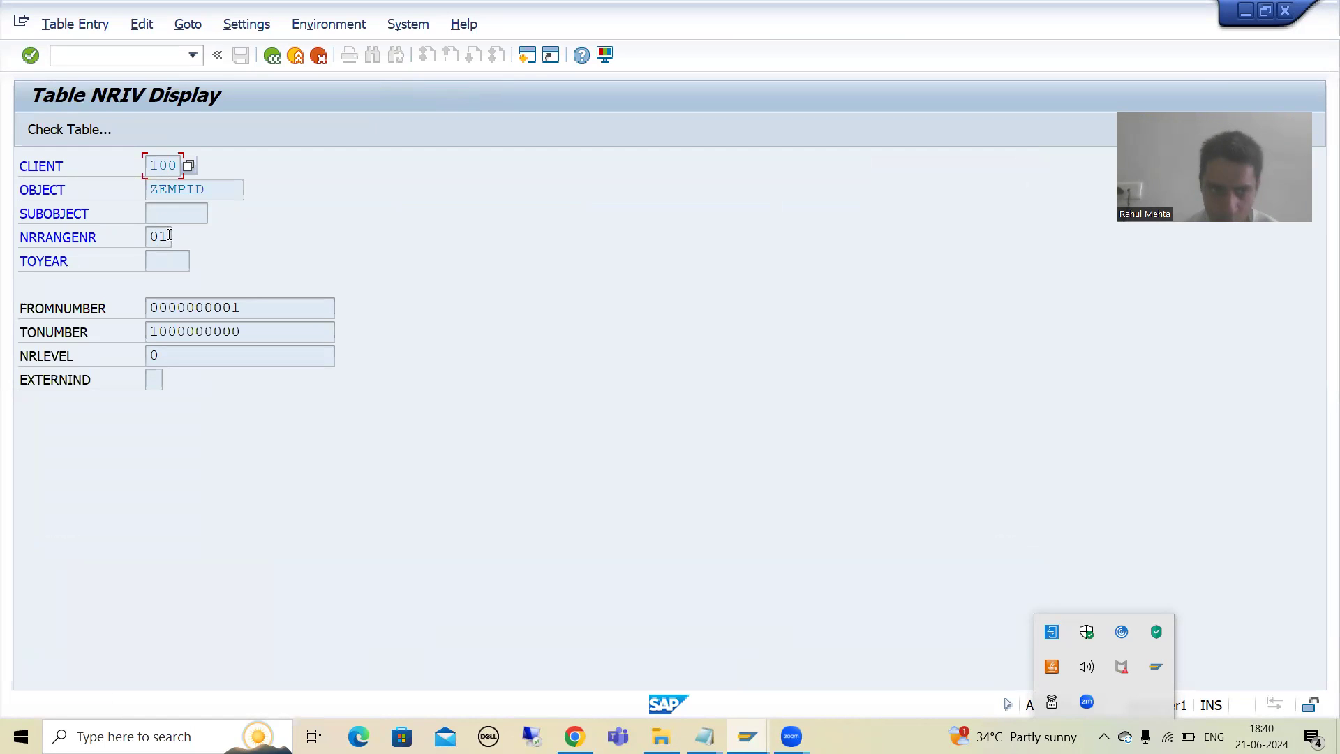
pyautogui.moveTo(151, 307); pyautogui.dragTo(240, 308)
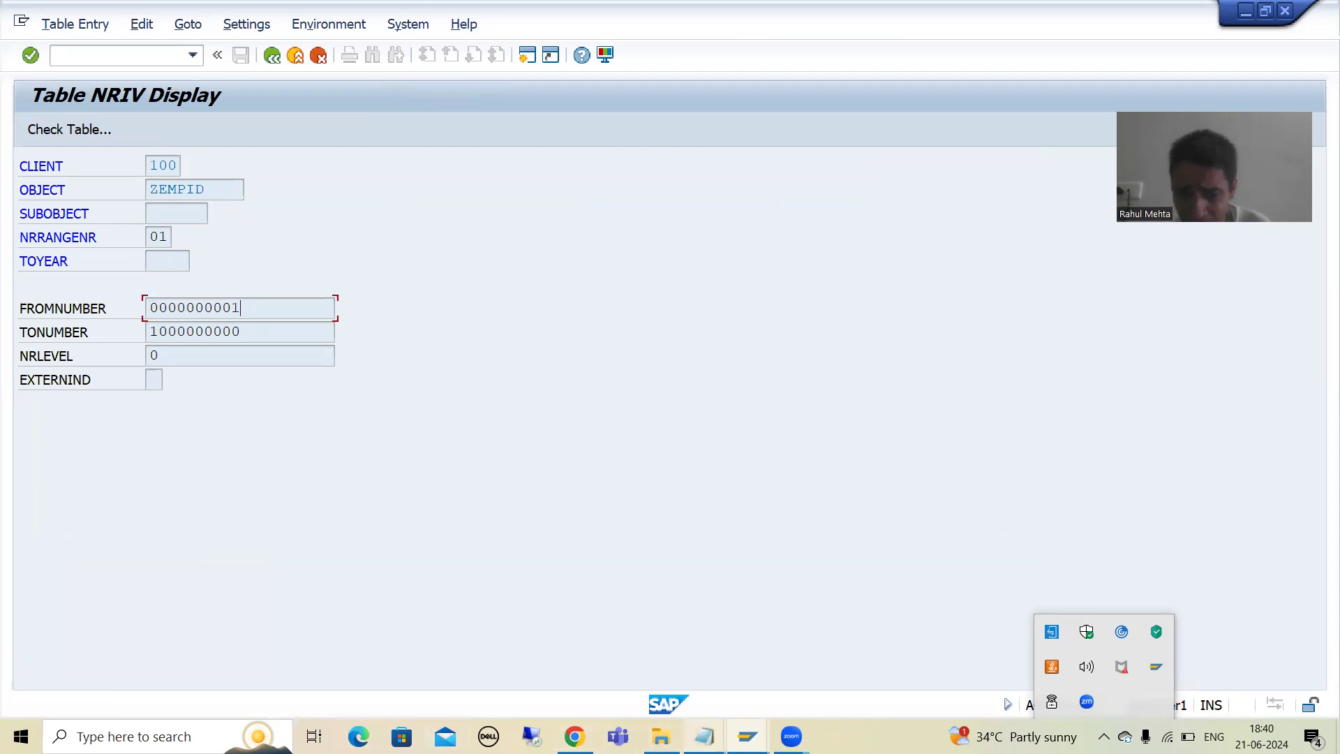
# Switch to the Number Range notes in Notepad and review the EMPID line and the step for creating the number range object.
pyautogui.click(704, 736)
pyautogui.click(692, 685)
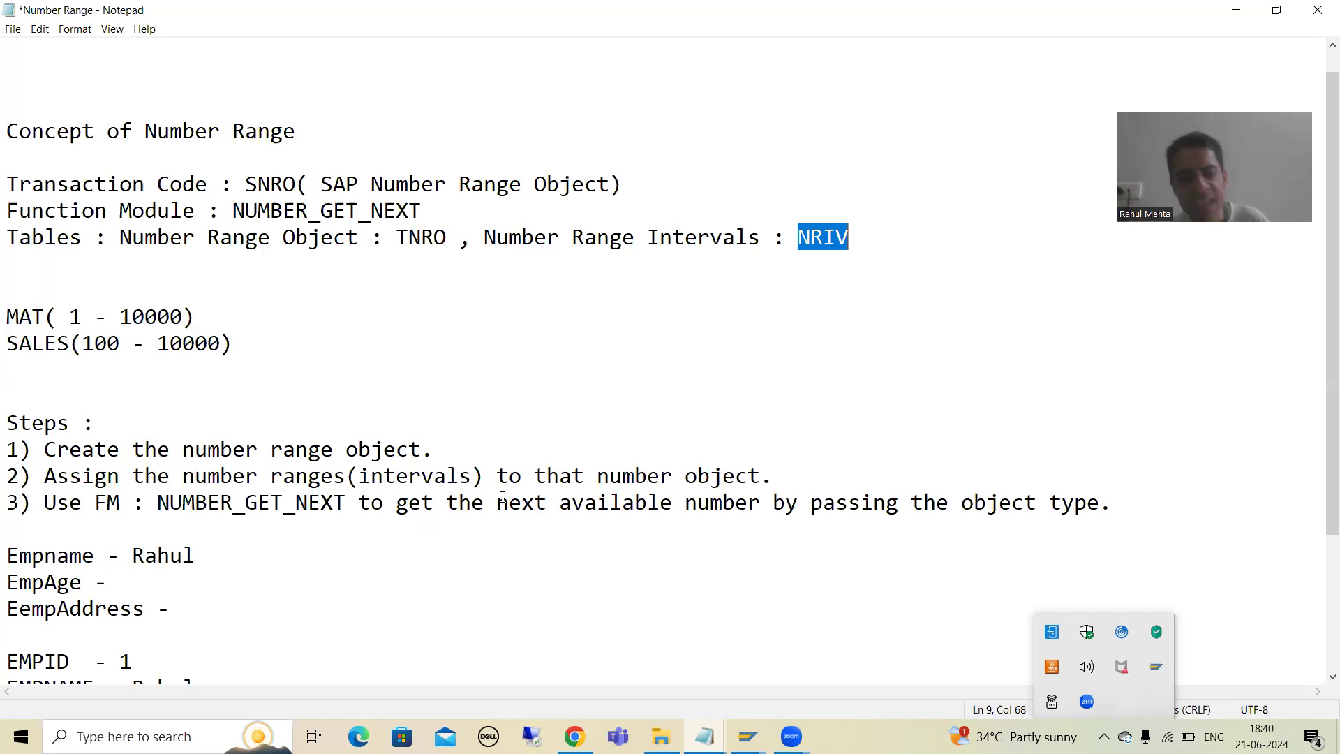
pyautogui.scroll(-2, 7, 651)
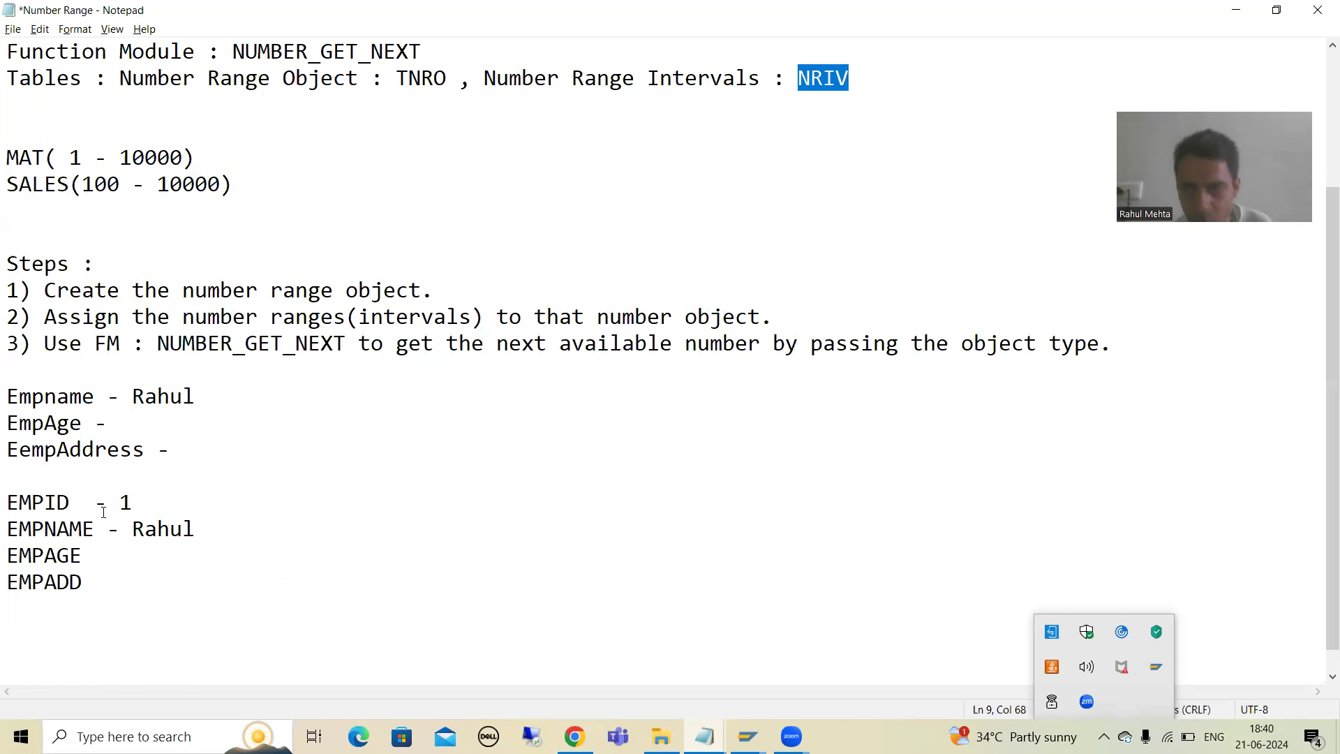
pyautogui.moveTo(7, 497); pyautogui.dragTo(152, 495)
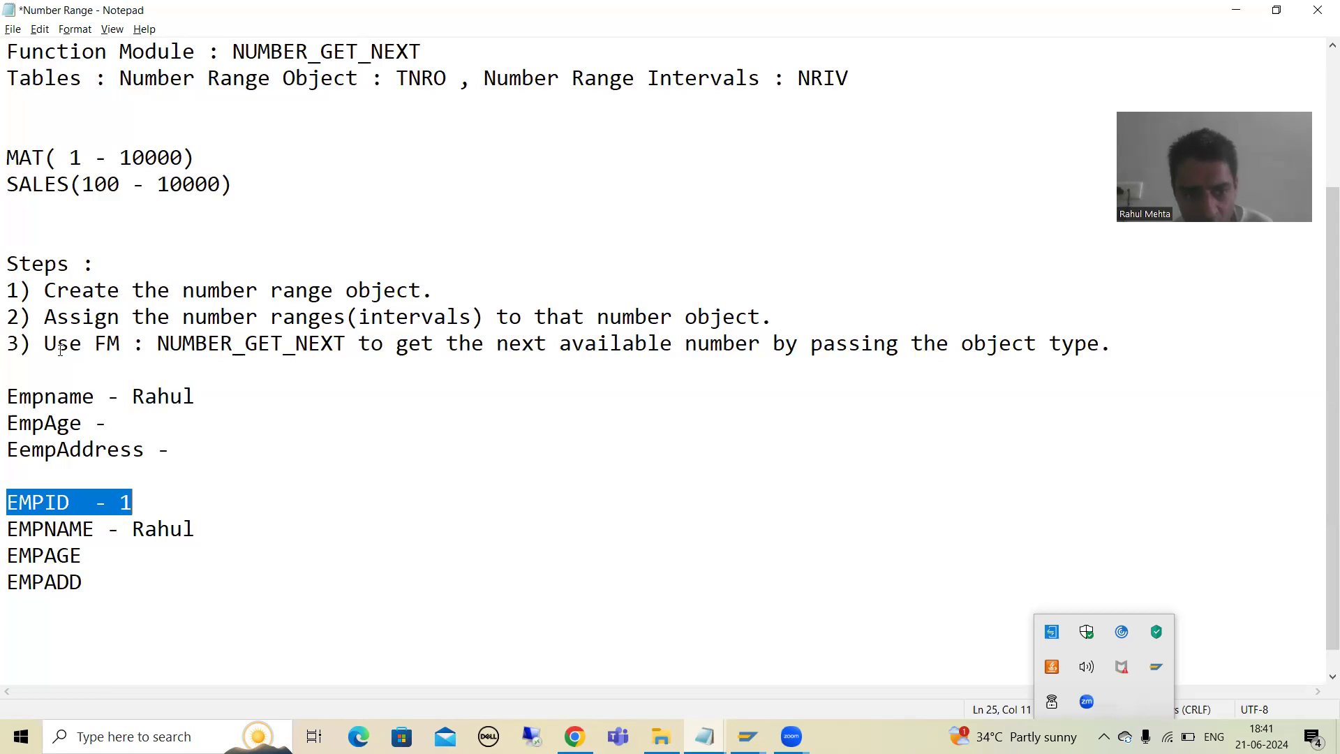
pyautogui.click(166, 291)
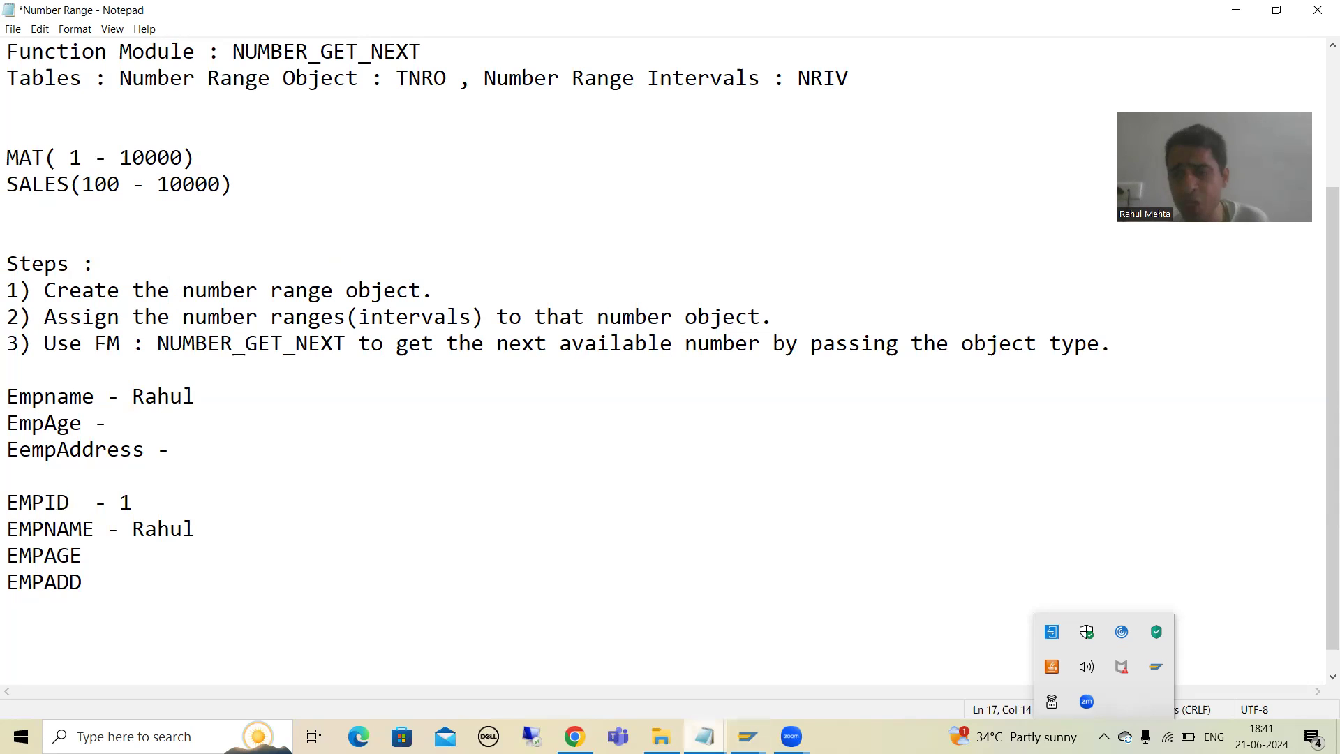
# Return to the ZEMPID session in SAP, leave interval editing and check the object's Buffering setting.
pyautogui.moveTo(704, 736)
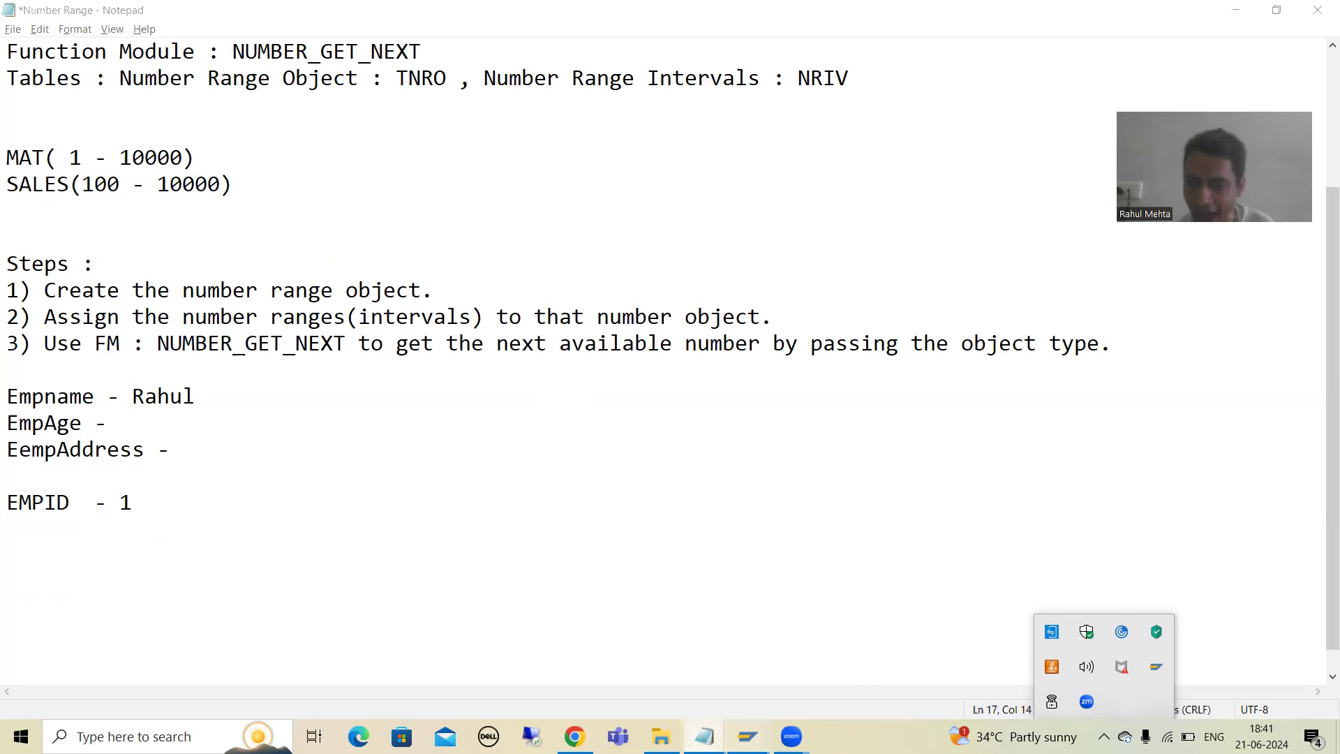
pyautogui.moveTo(778, 722)
pyautogui.click(682, 698)
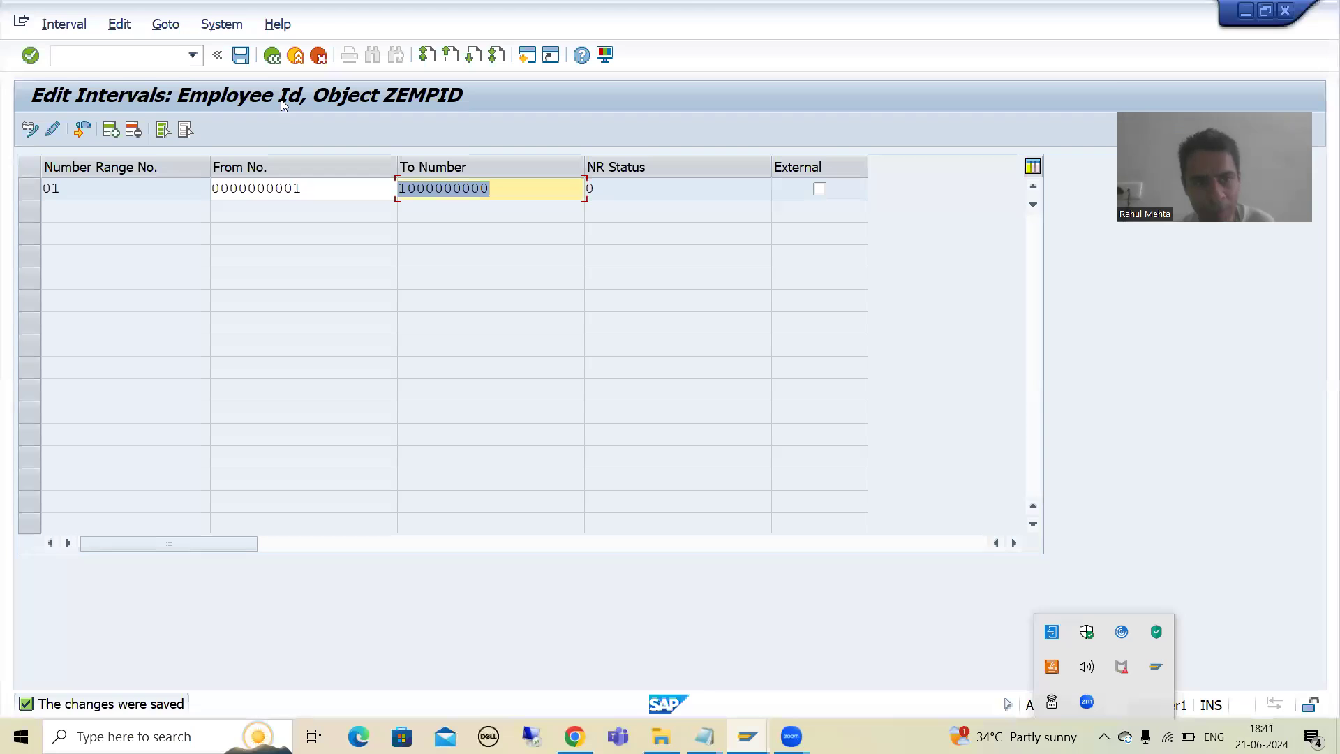
pyautogui.press('F3')
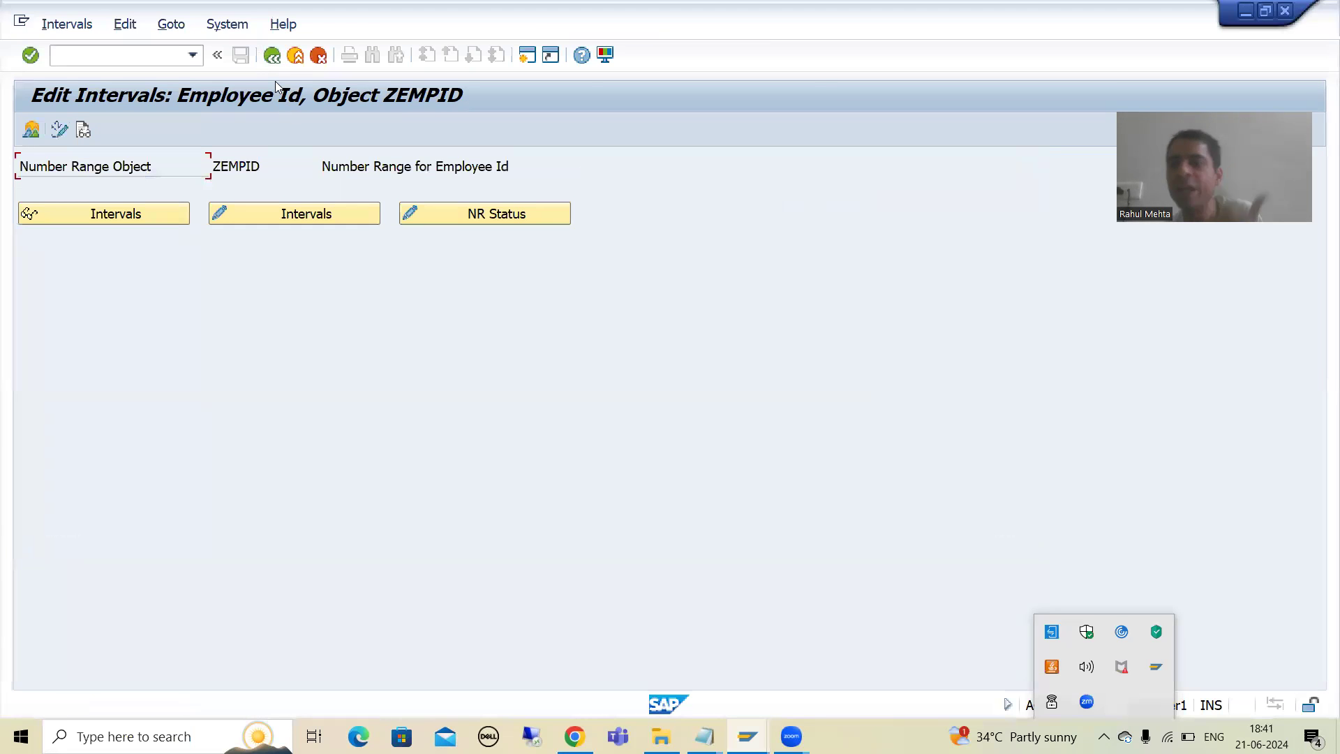
pyautogui.click(272, 55)
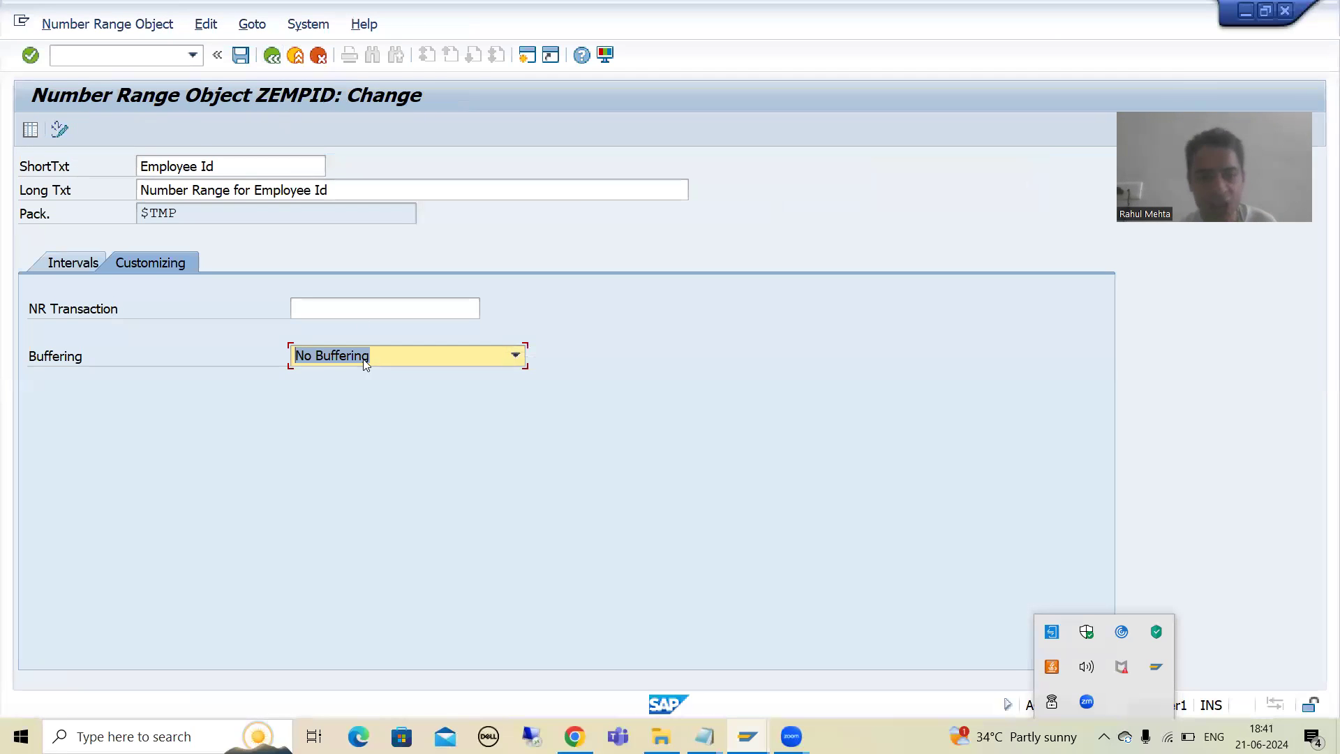
pyautogui.click(364, 363)
pyautogui.click(589, 382)
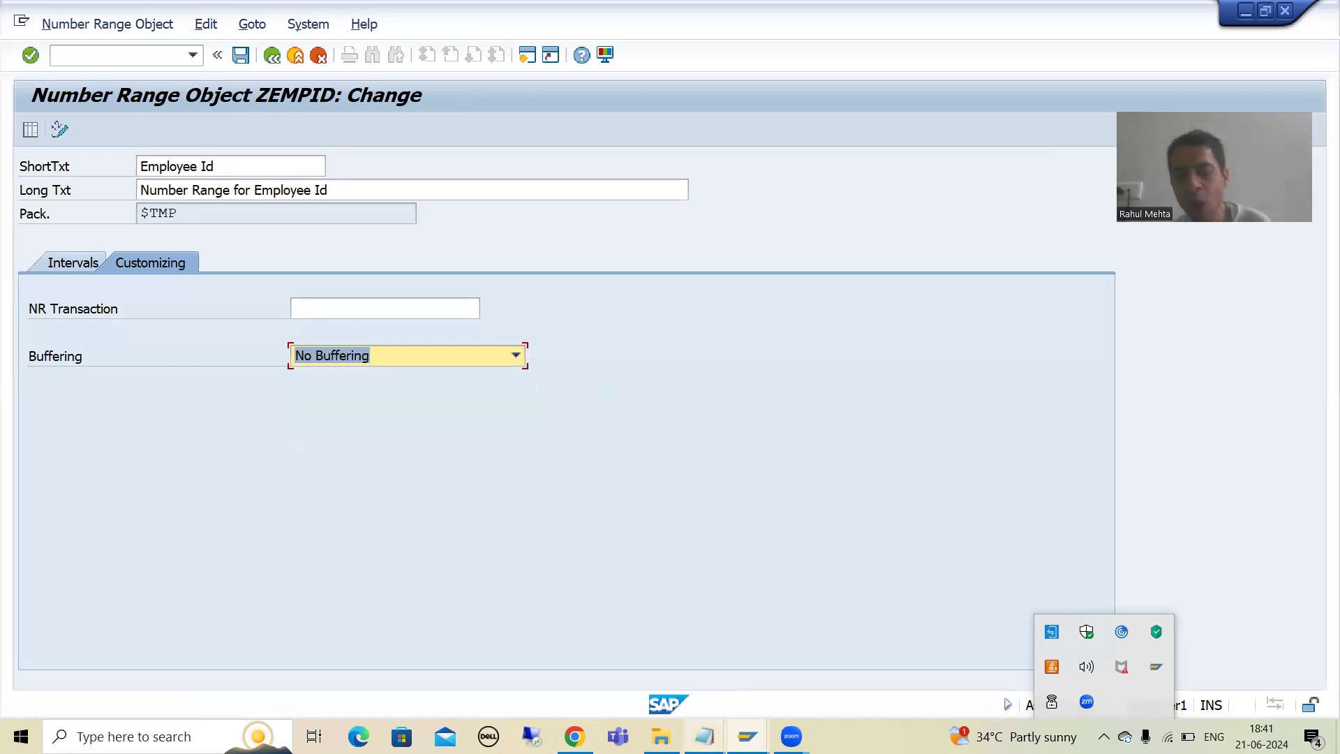
# Switch back to the Number Range notes in Notepad and highlight table name TNRO.
pyautogui.moveTo(705, 736)
pyautogui.click(621, 667)
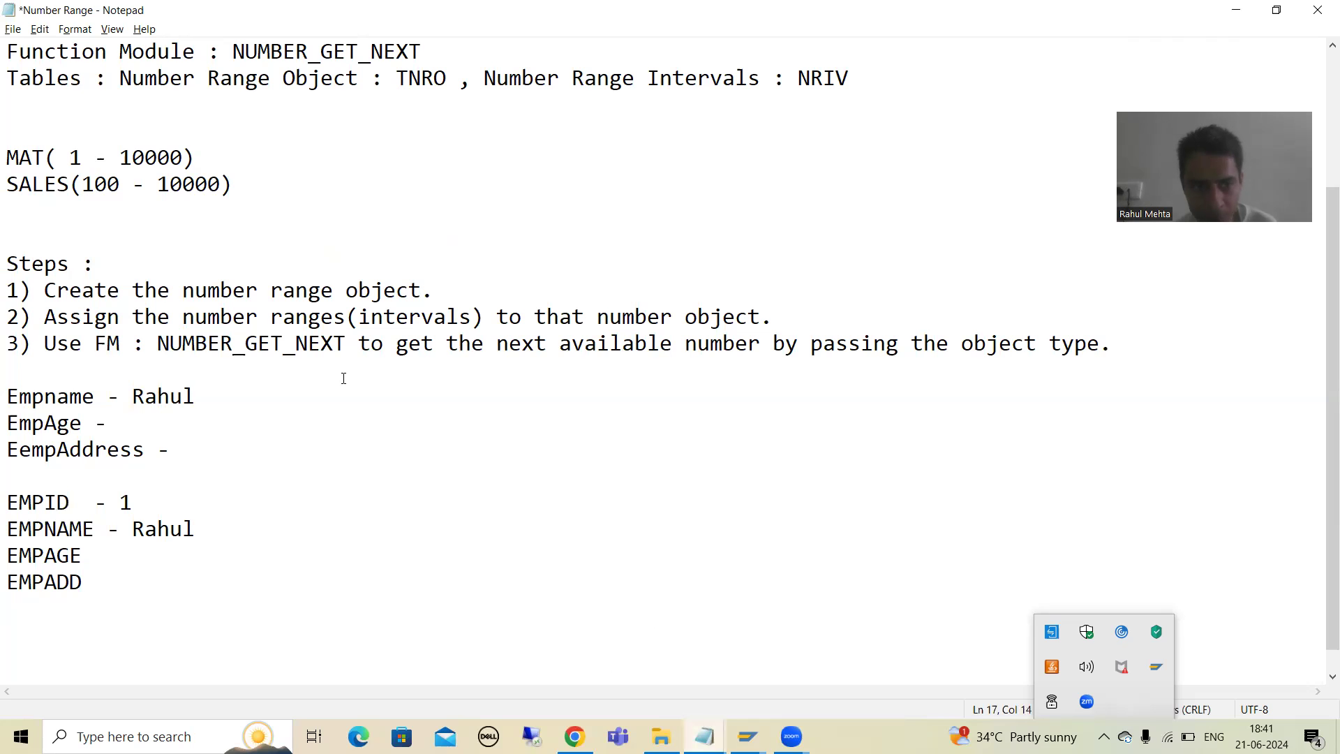
pyautogui.scroll(1, 455, 316)
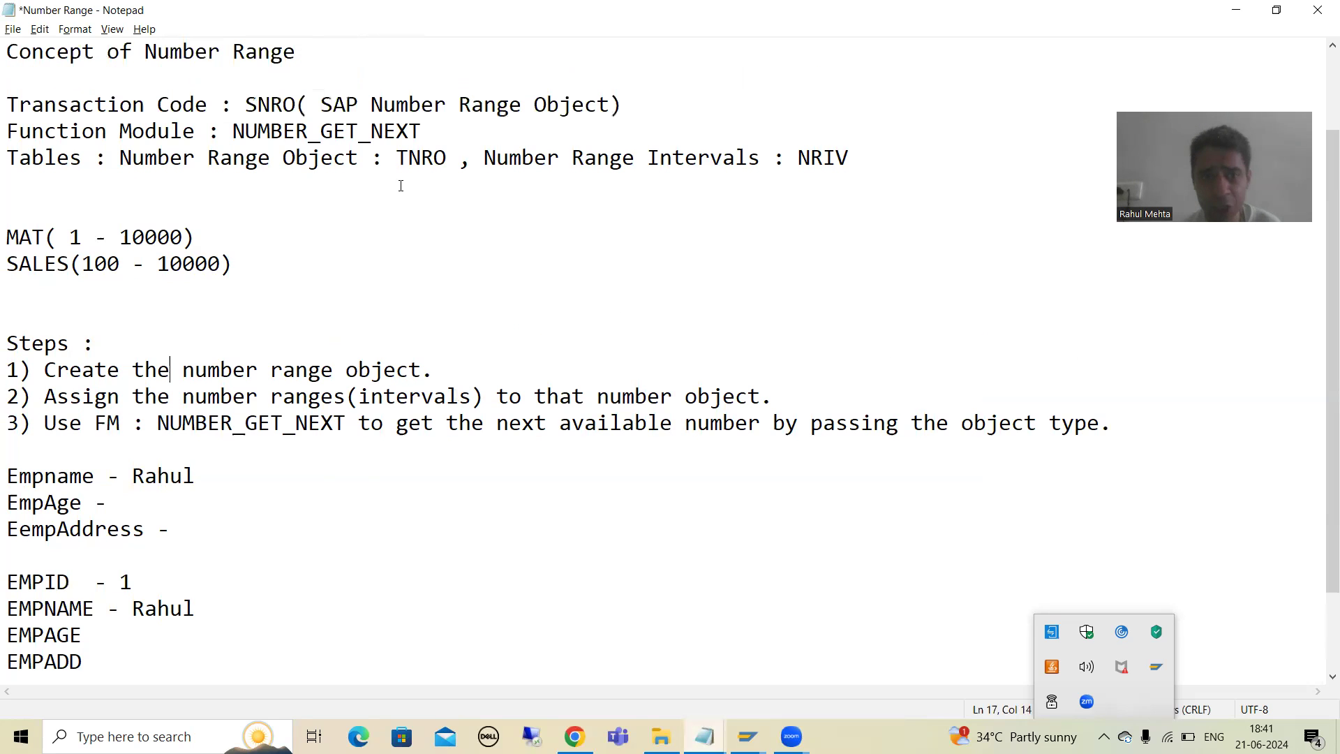
pyautogui.moveTo(397, 159); pyautogui.dragTo(452, 159)
pyautogui.click(397, 159)
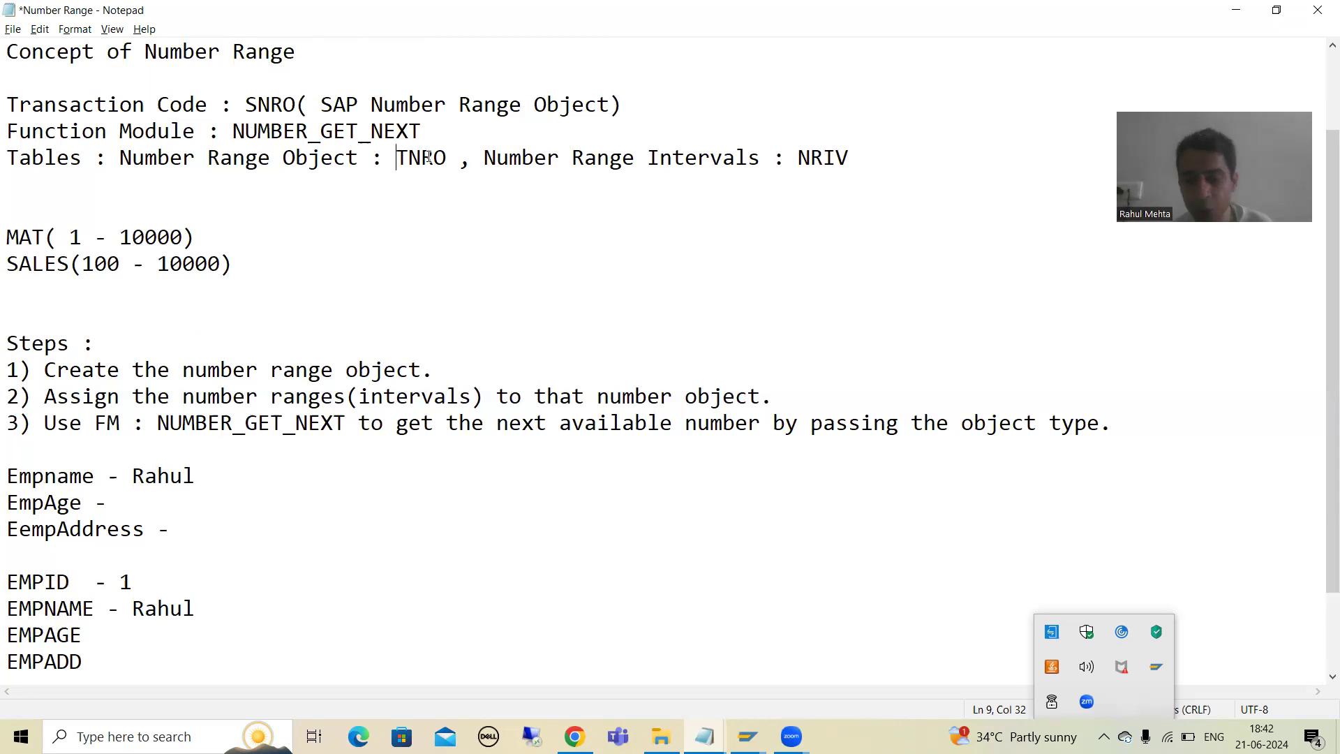
# Switch to the ZEMPID number range object in SAP, reopen its interval editor and examine the limits of interval 01.
pyautogui.click(747, 736)
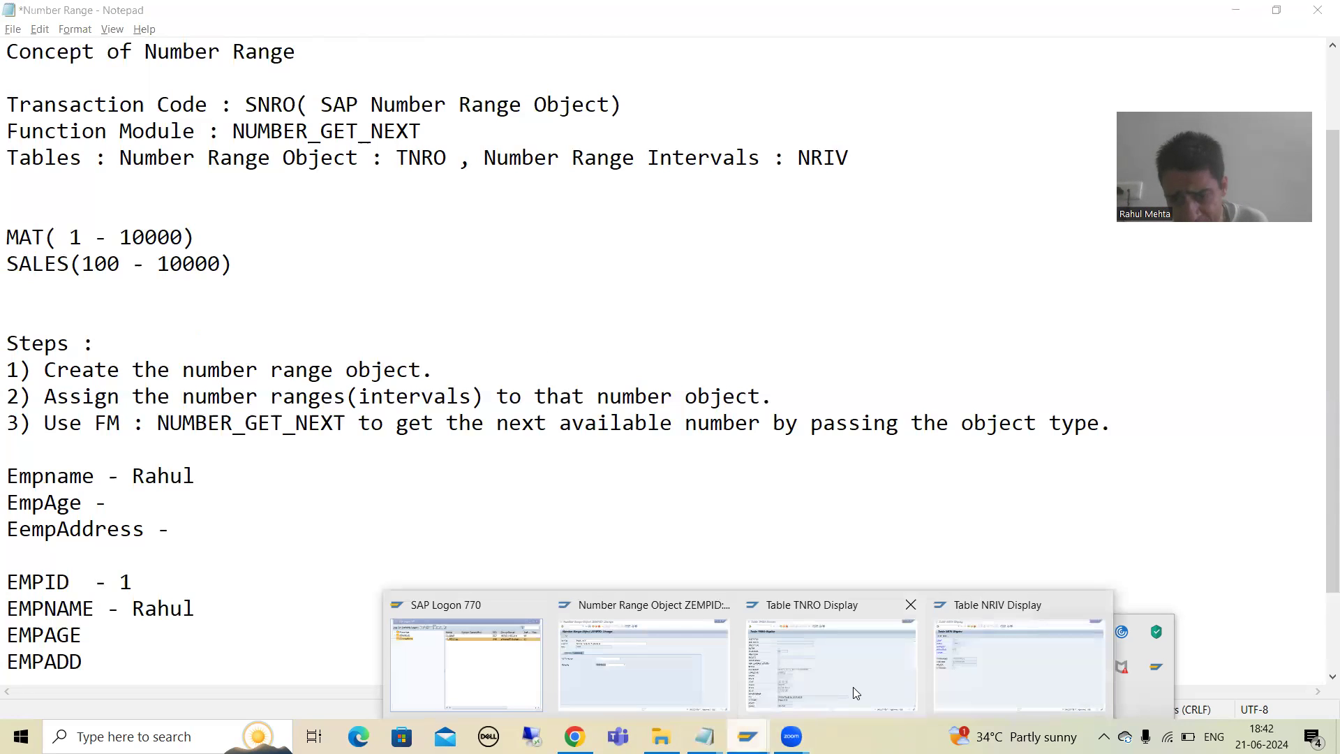
pyautogui.click(699, 666)
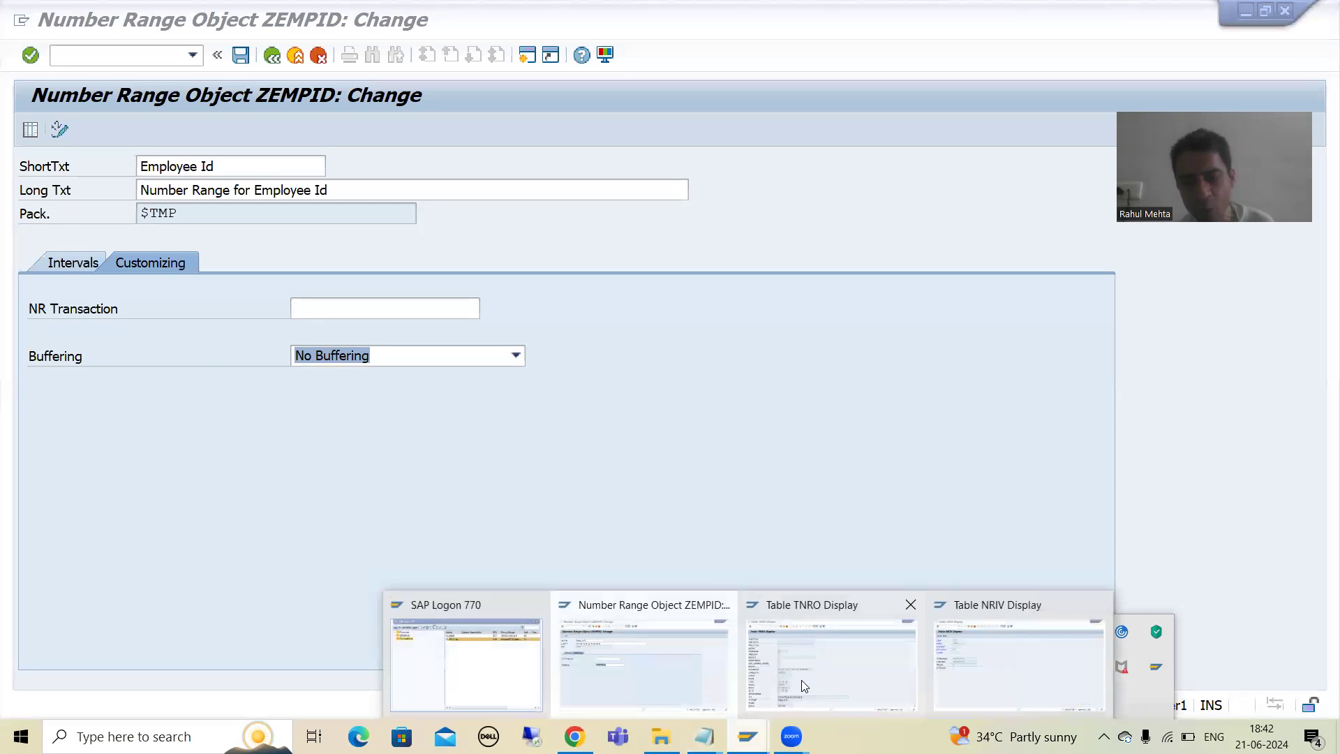
pyautogui.click(627, 673)
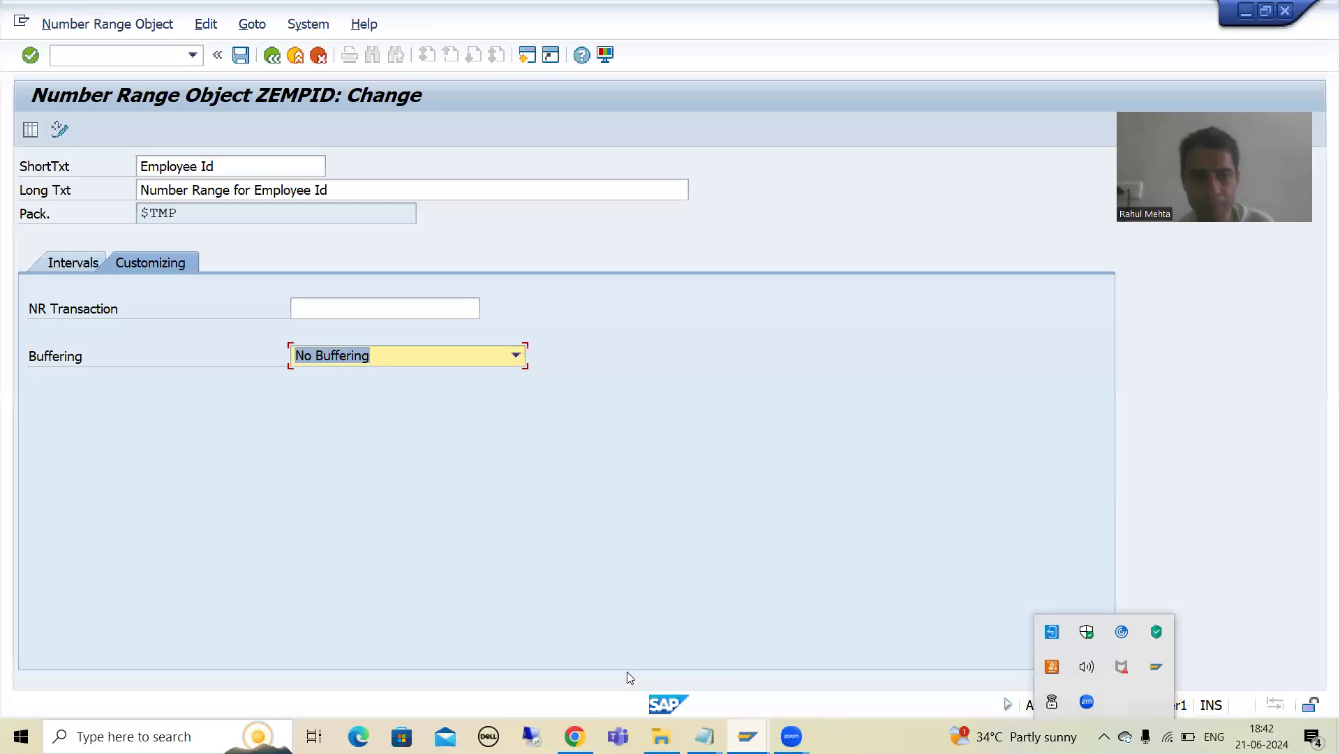
pyautogui.click(31, 130)
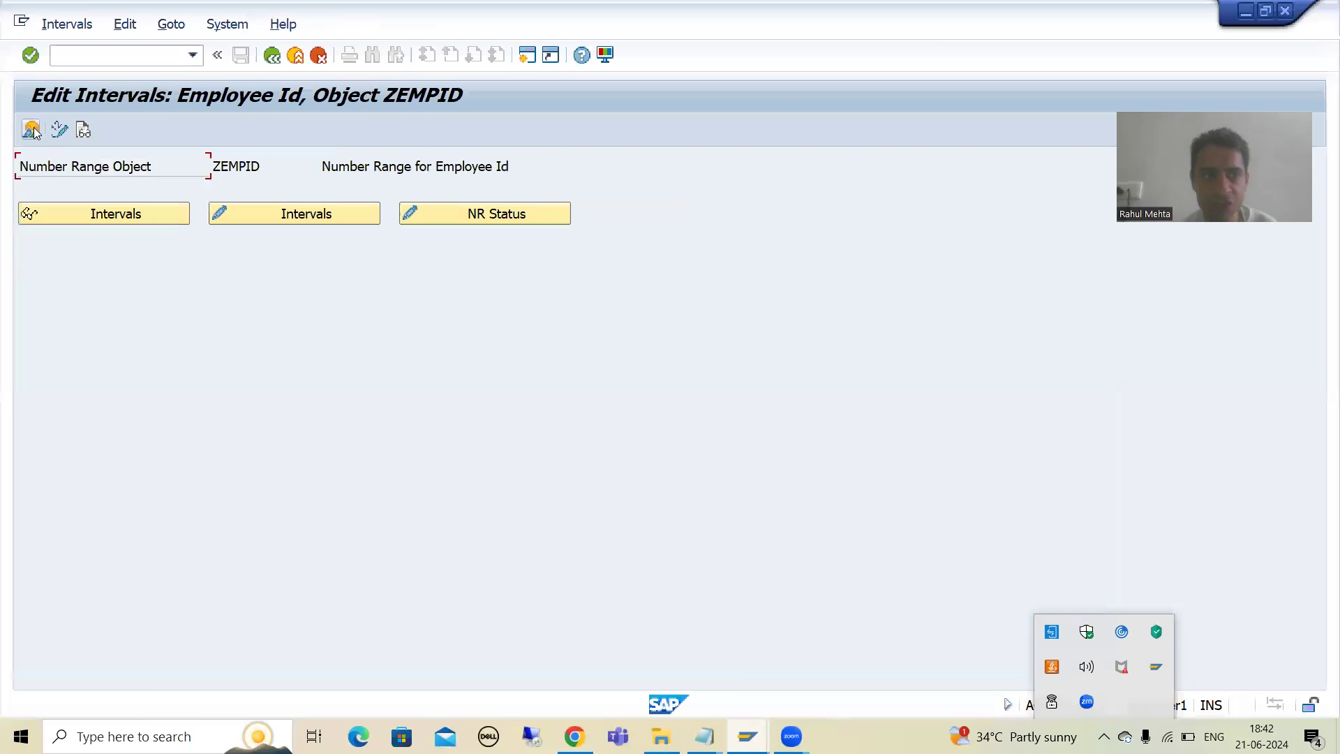
pyautogui.click(140, 214)
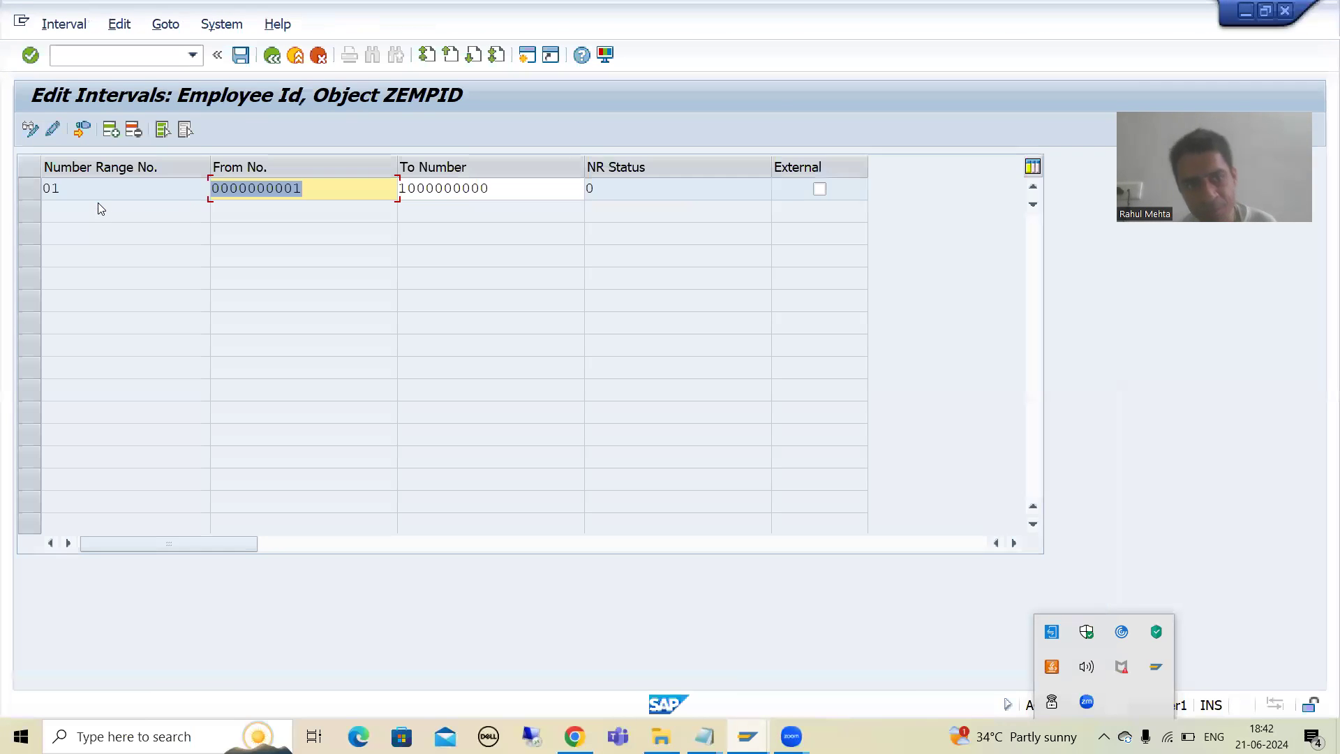
pyautogui.click(247, 187)
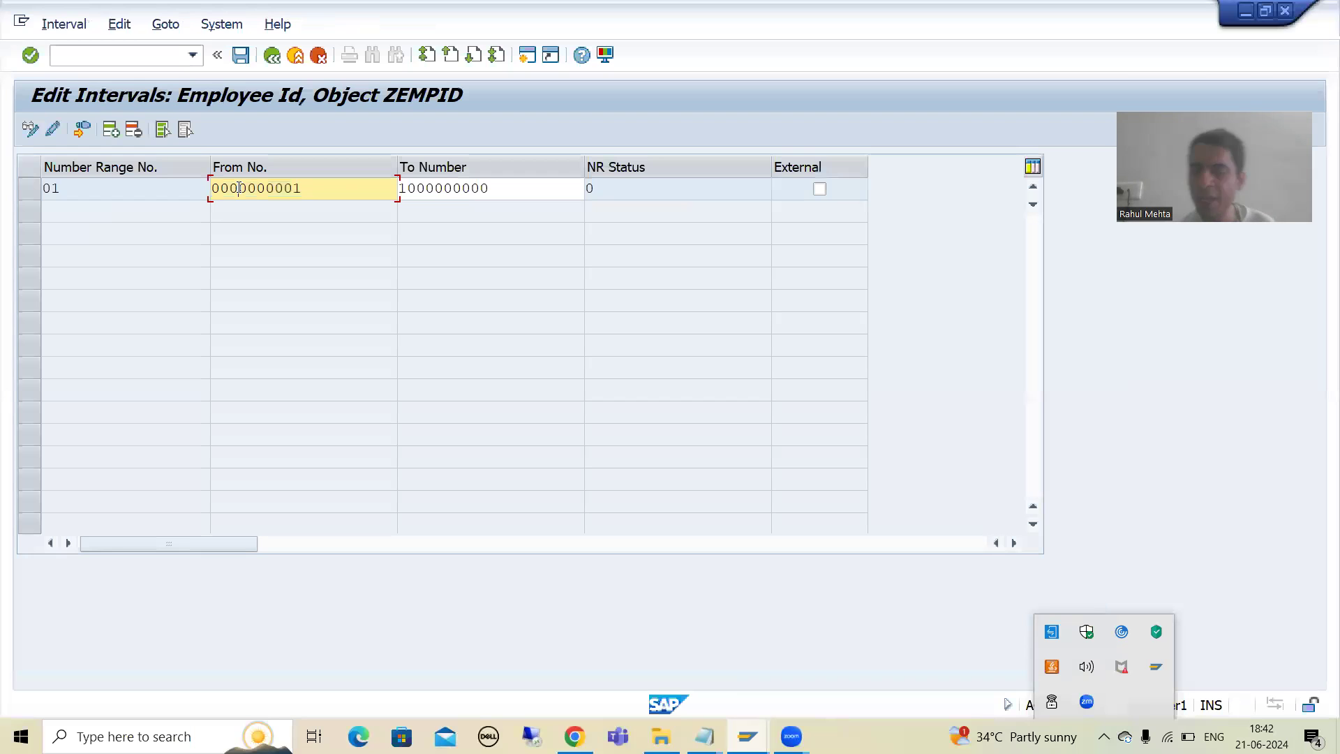
pyautogui.click(430, 187)
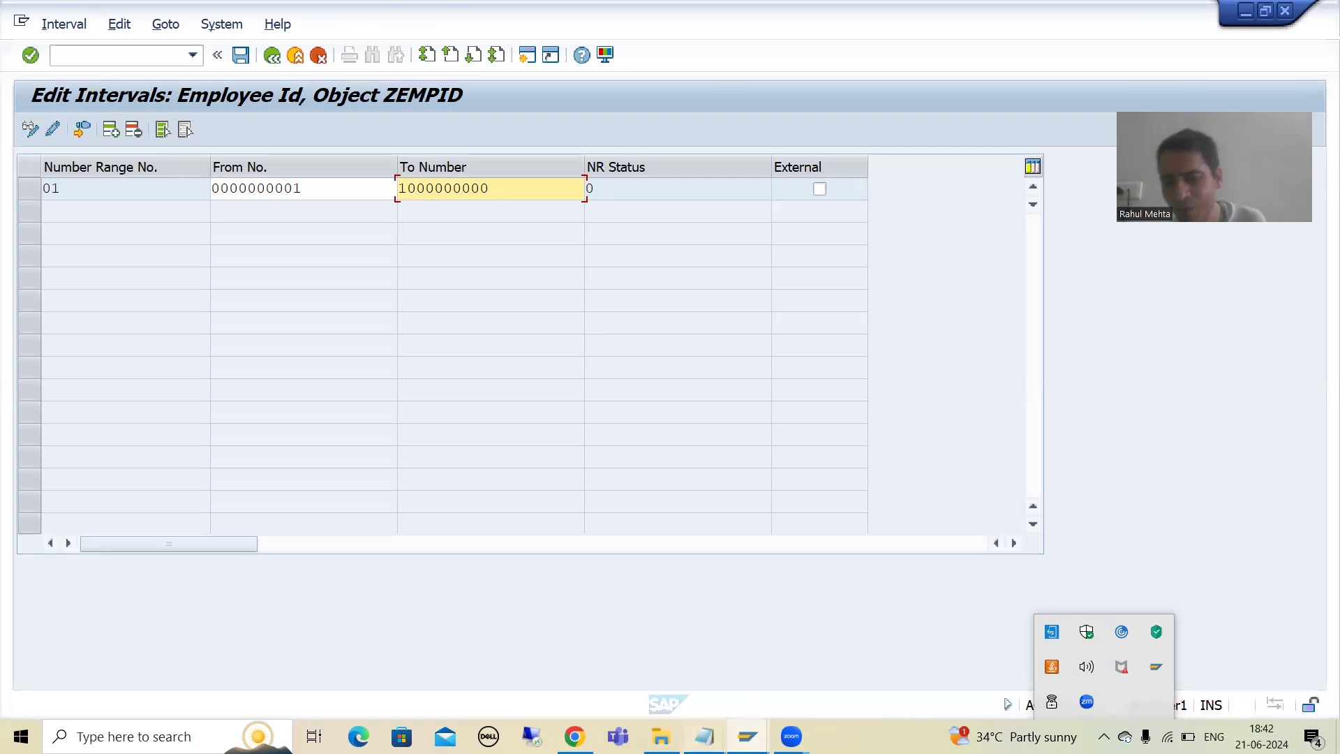
# Switch to the Number Range notes in Notepad and highlight function module NUMBER_GET_NEXT in the third step and table name NRIV.
pyautogui.click(704, 736)
pyautogui.click(669, 686)
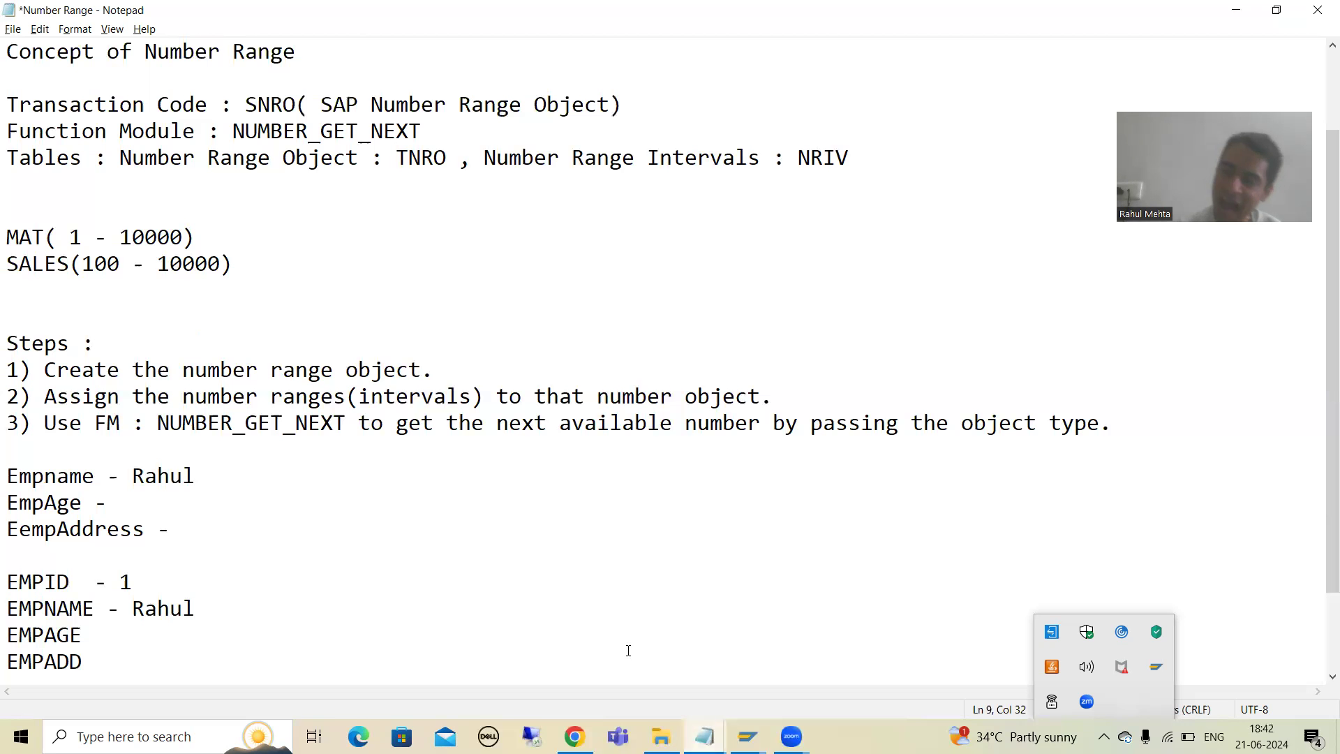
pyautogui.moveTo(158, 423); pyautogui.dragTo(346, 423)
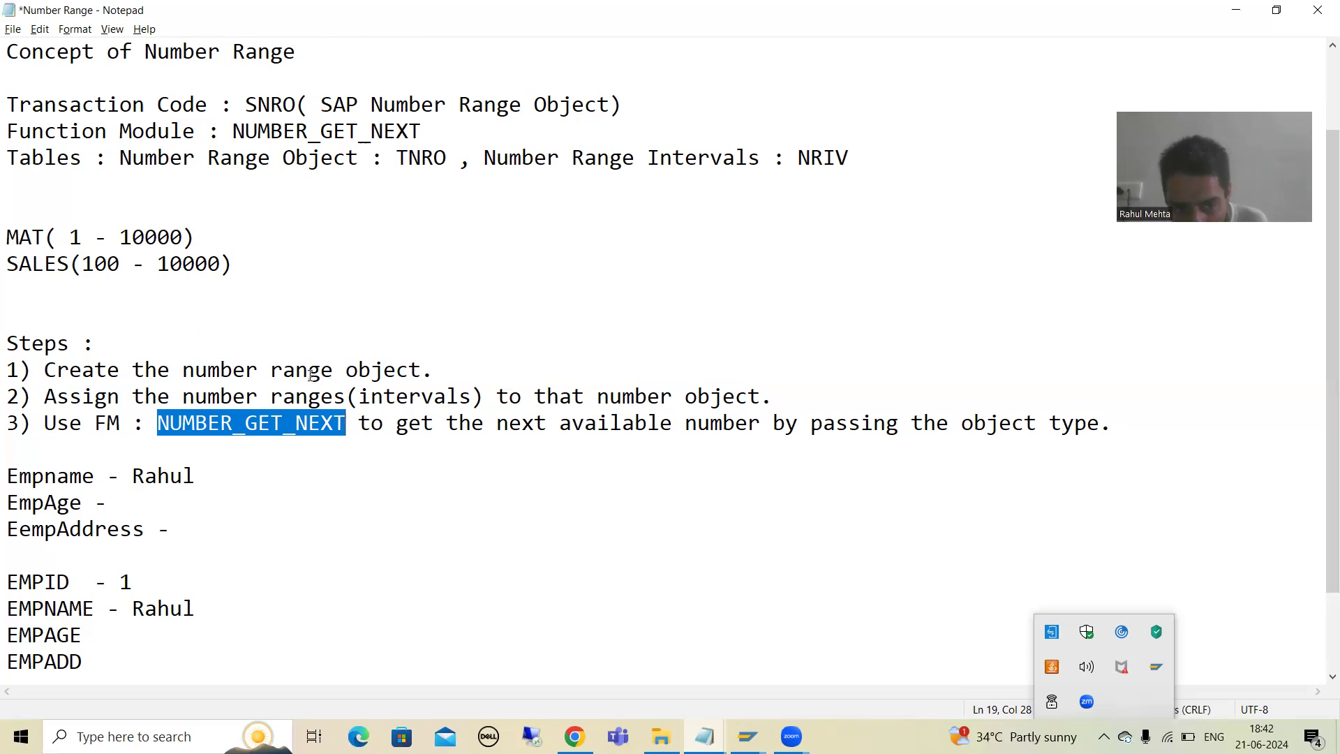
pyautogui.click(318, 424)
pyautogui.moveTo(164, 423); pyautogui.dragTo(338, 423)
pyautogui.click(268, 437)
pyautogui.moveTo(157, 423); pyautogui.dragTo(348, 423)
pyautogui.click(307, 424)
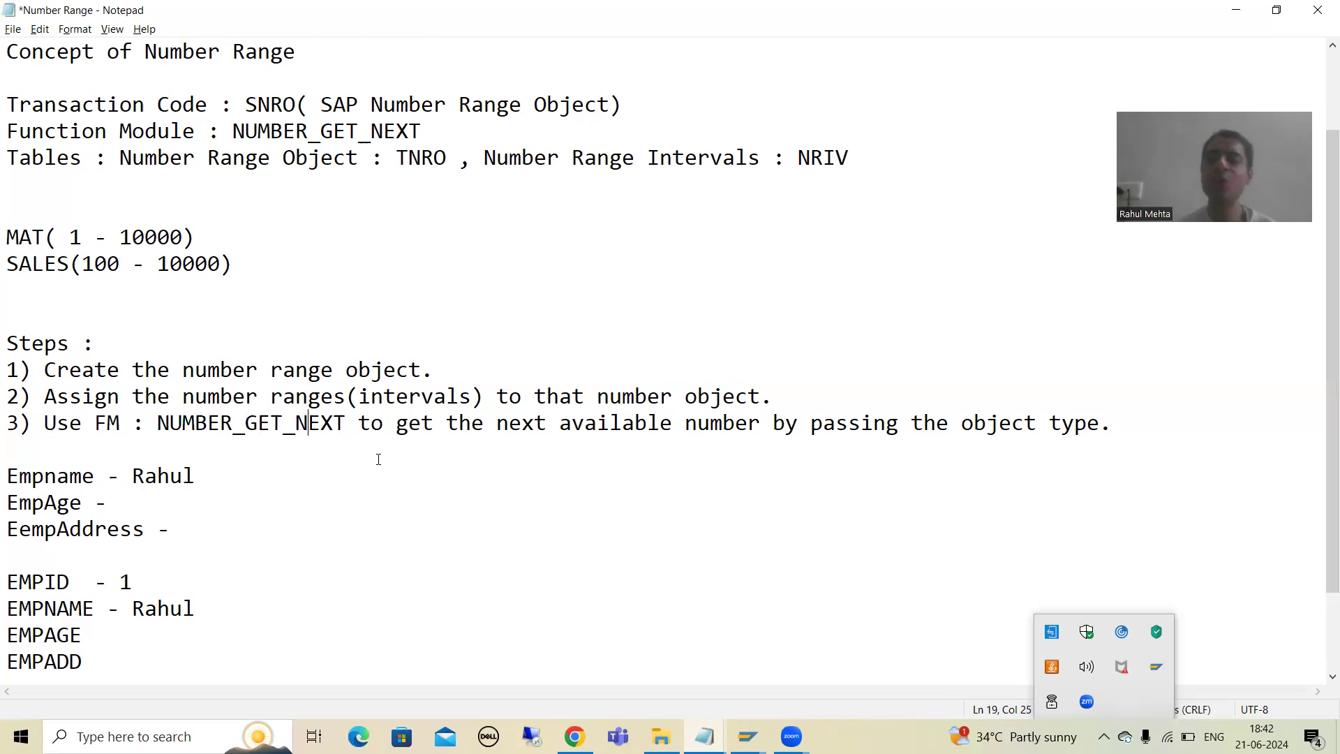
pyautogui.moveTo(704, 737)
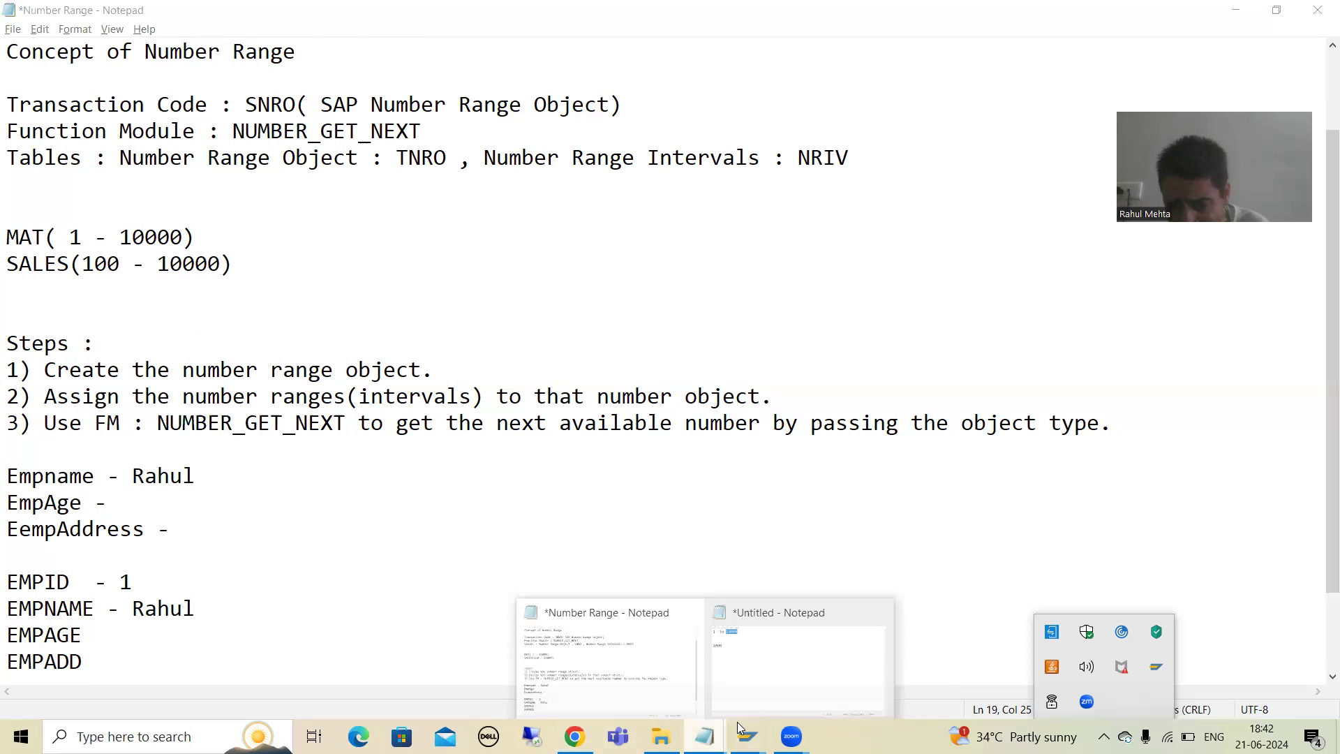
pyautogui.moveTo(798, 157); pyautogui.dragTo(882, 160)
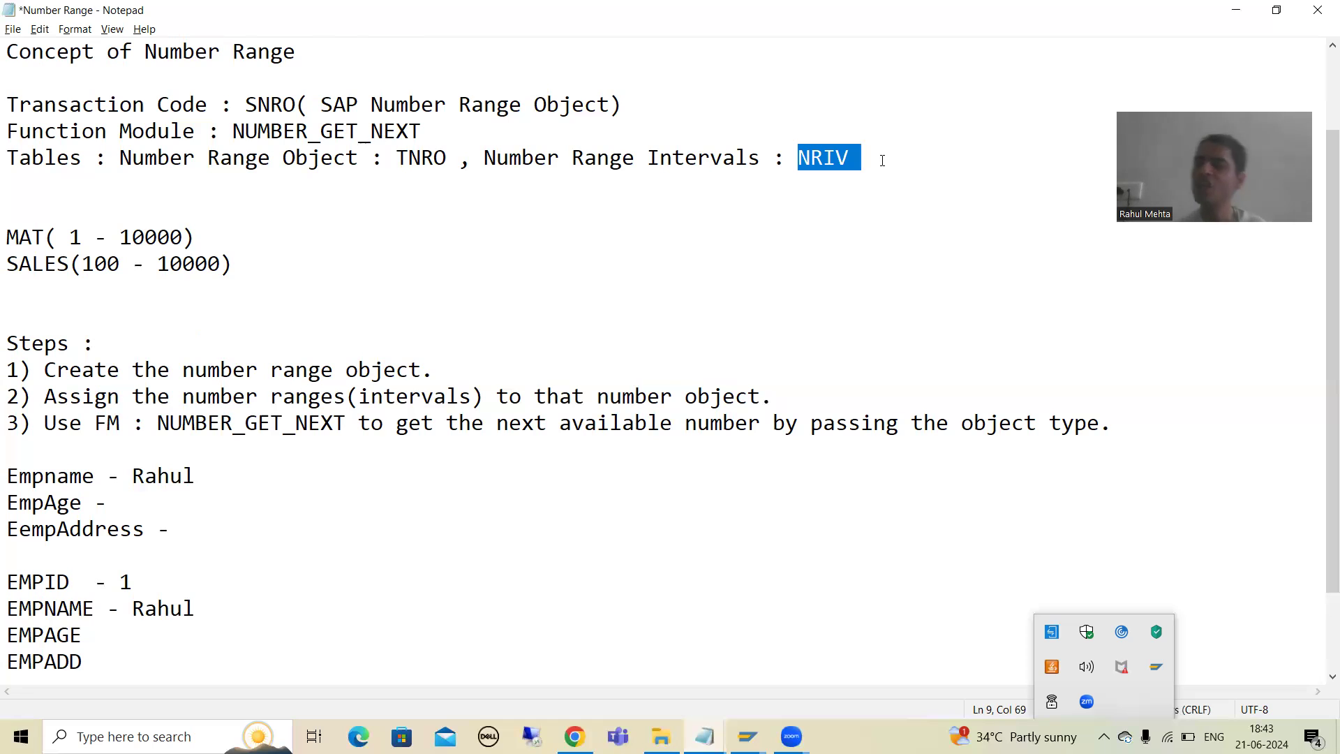